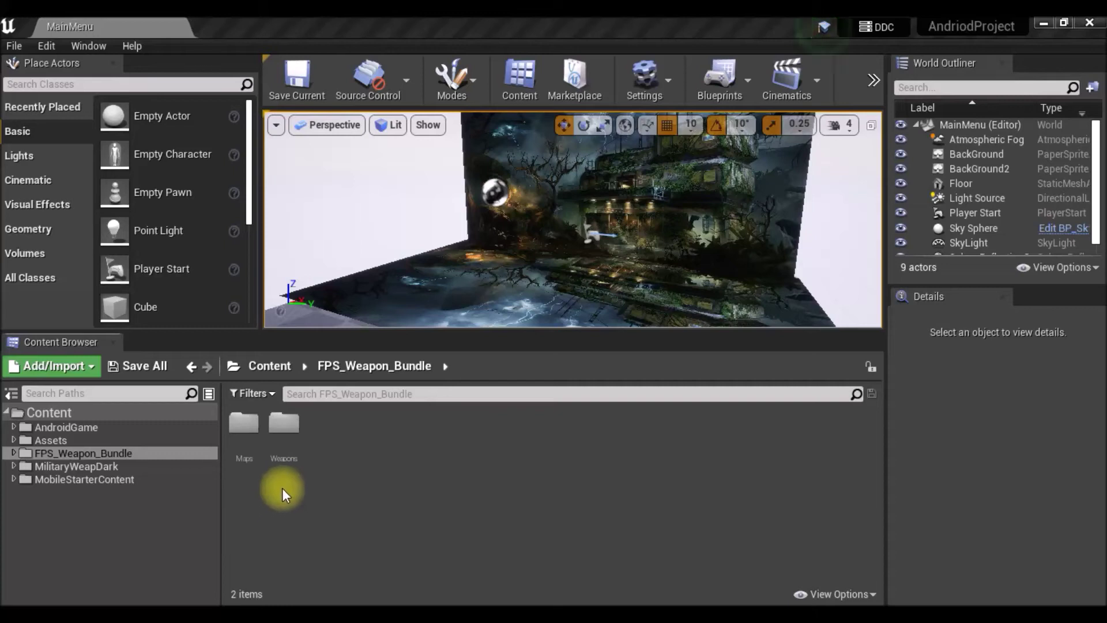
Load the Main_Level map from AndroidGame > GameMap.
left_click(84, 425)
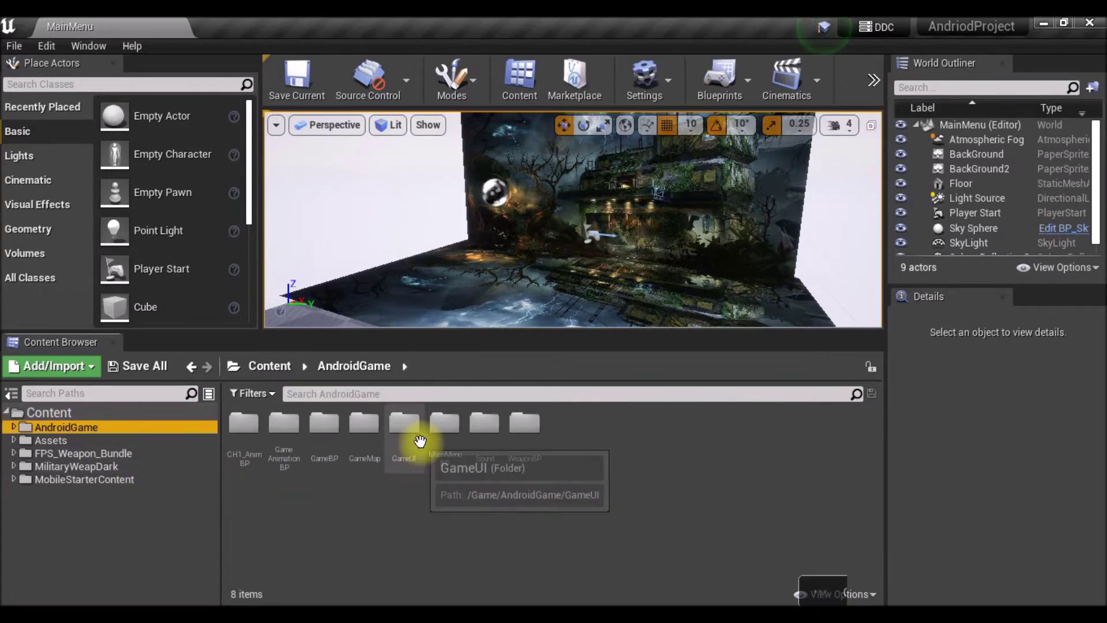
double_click(372, 444)
double_click(249, 431)
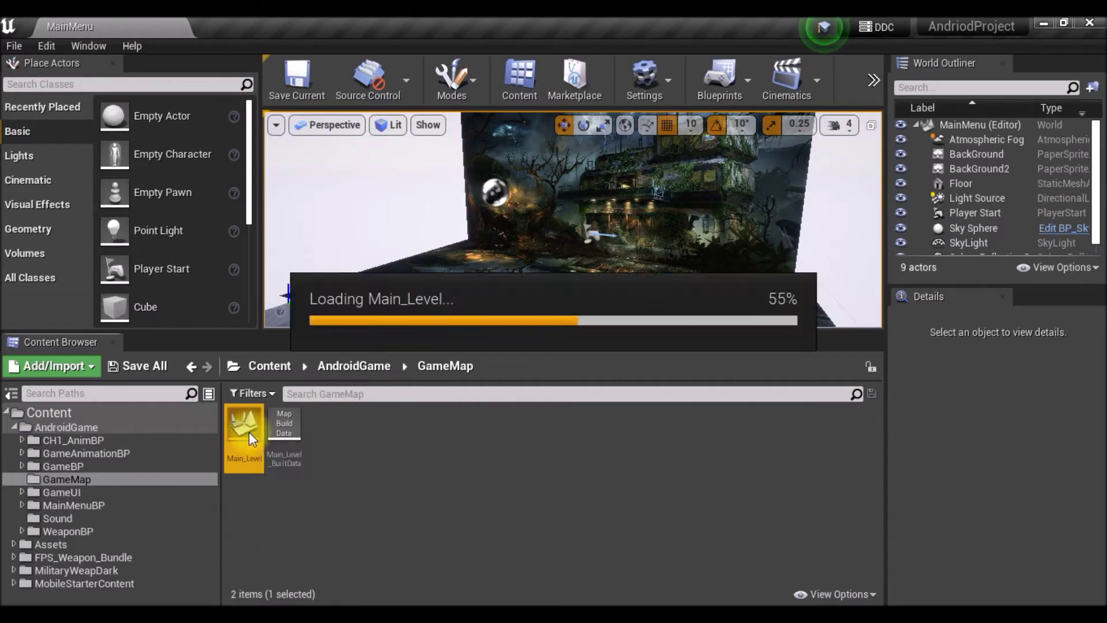
mouse_move(729, 222)
right_mouse_down()
mouse_move(558, 169)
mouse_move(713, 239)
right_mouse_up()
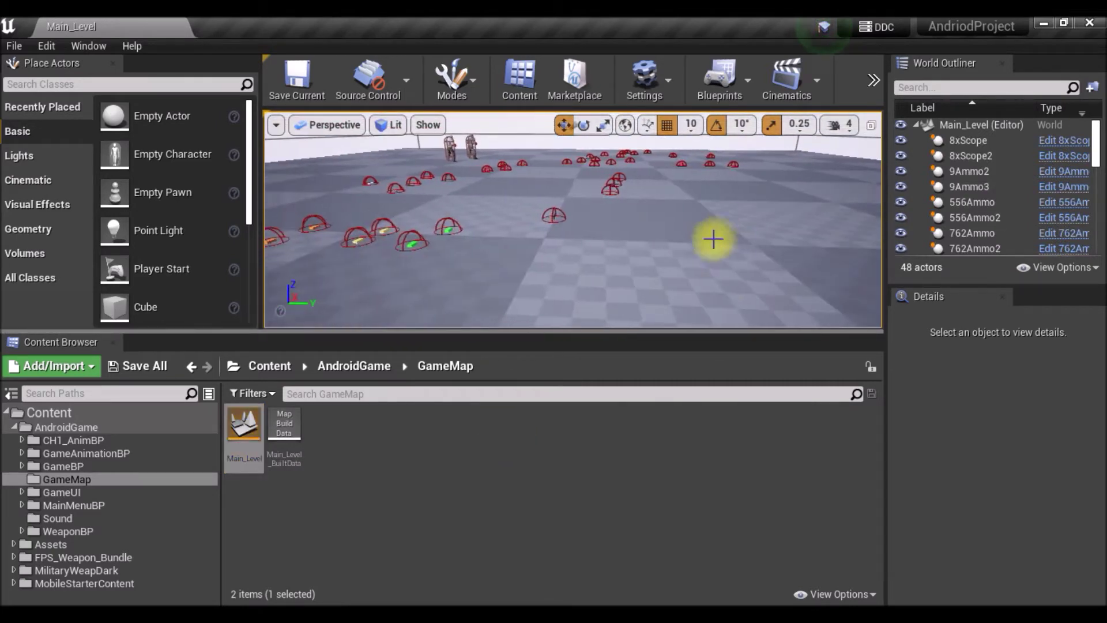
Open the Pistols skeletal mesh from FPS_Weapon_Bundle > Weapons > Meshes > Pistols.
left_click(81, 556)
double_click(265, 424)
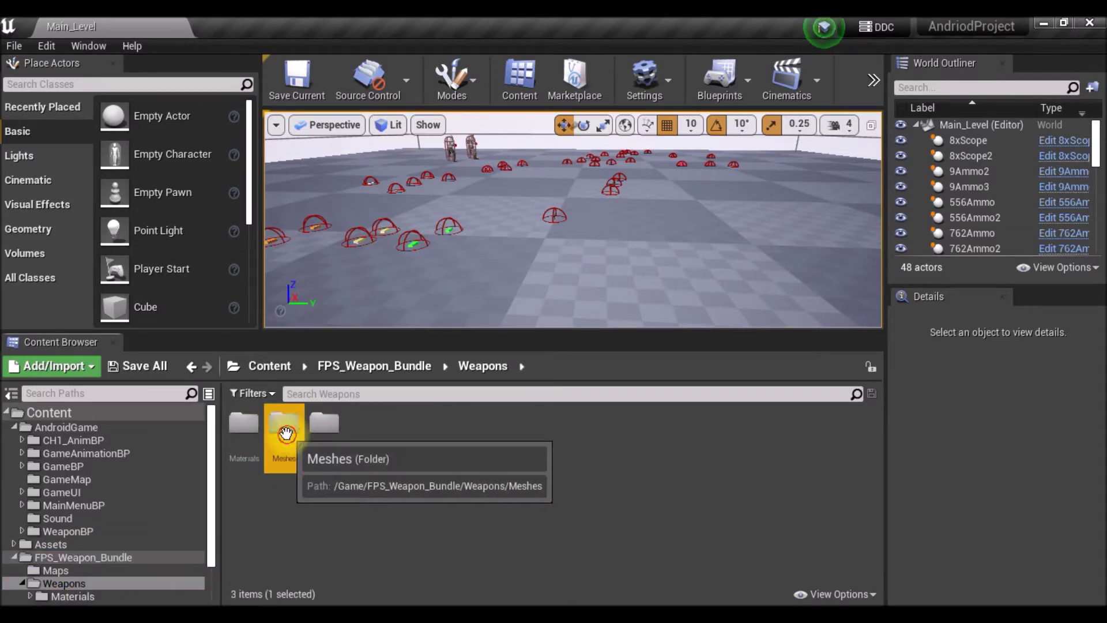
double_click(298, 460)
double_click(564, 426)
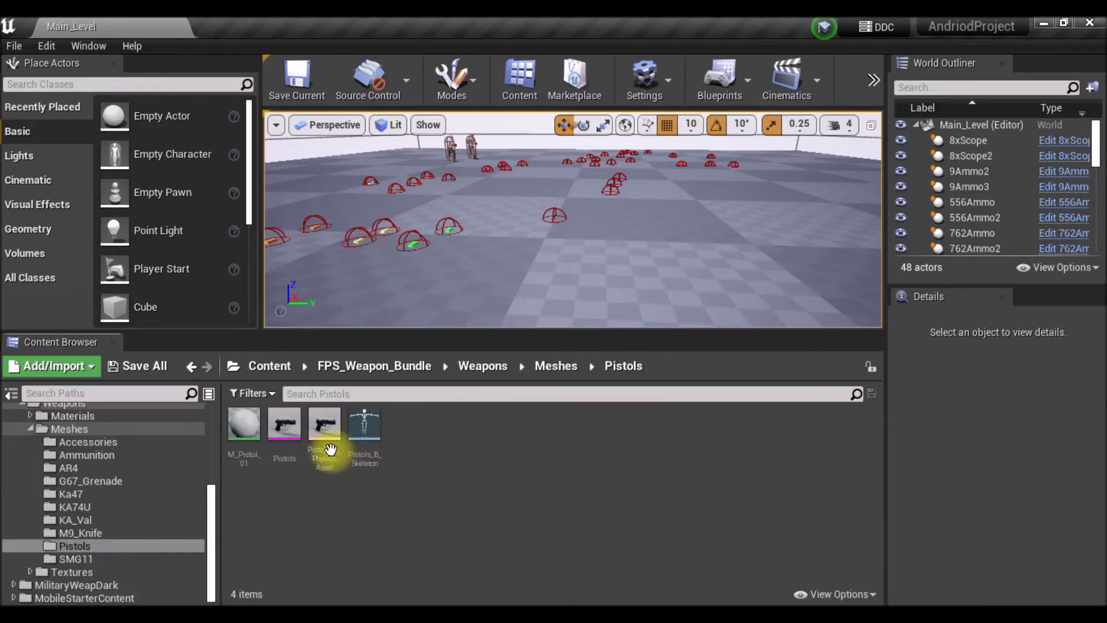
double_click(284, 420)
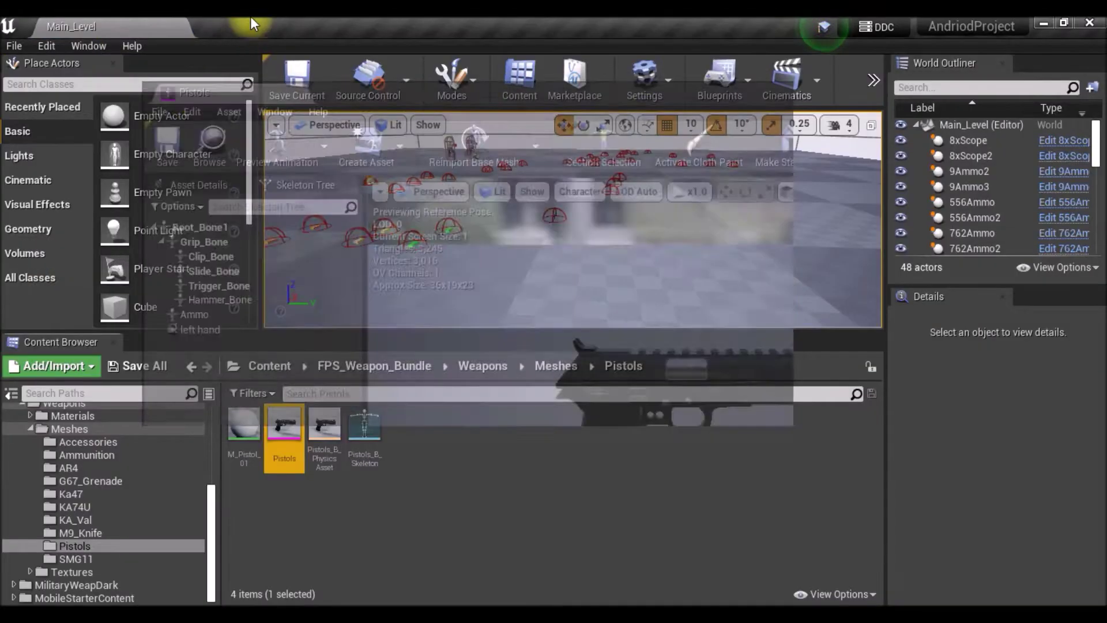
Dock the Pistols editor and open the AKM rifle mesh from the Ka47 folder.
left_click_drag(112, 43, 250, 23)
left_click(132, 26)
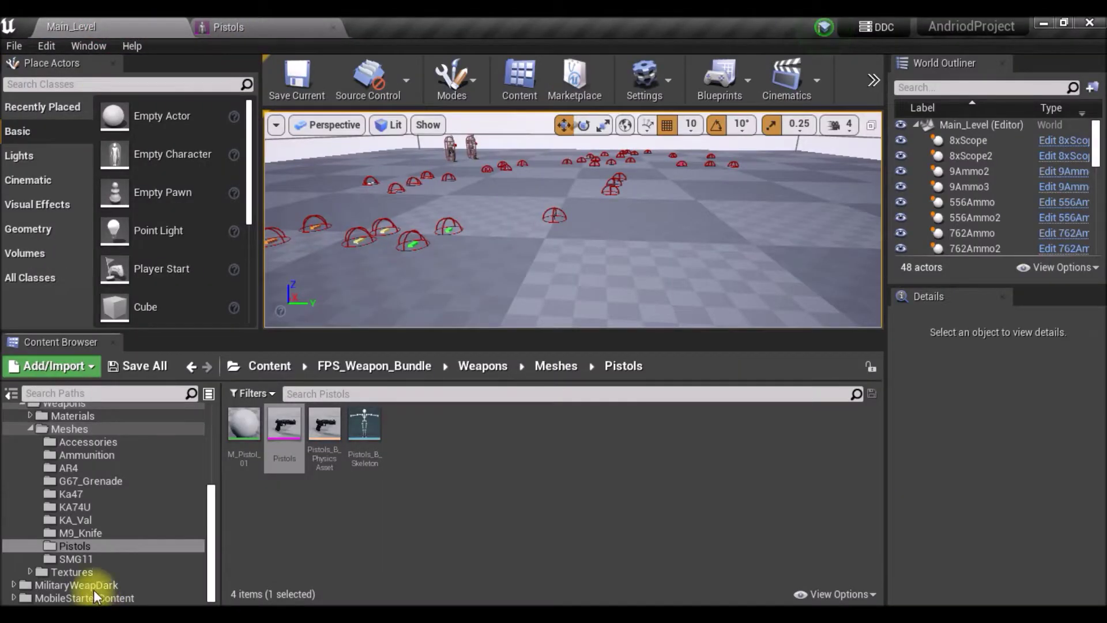
left_click(87, 494)
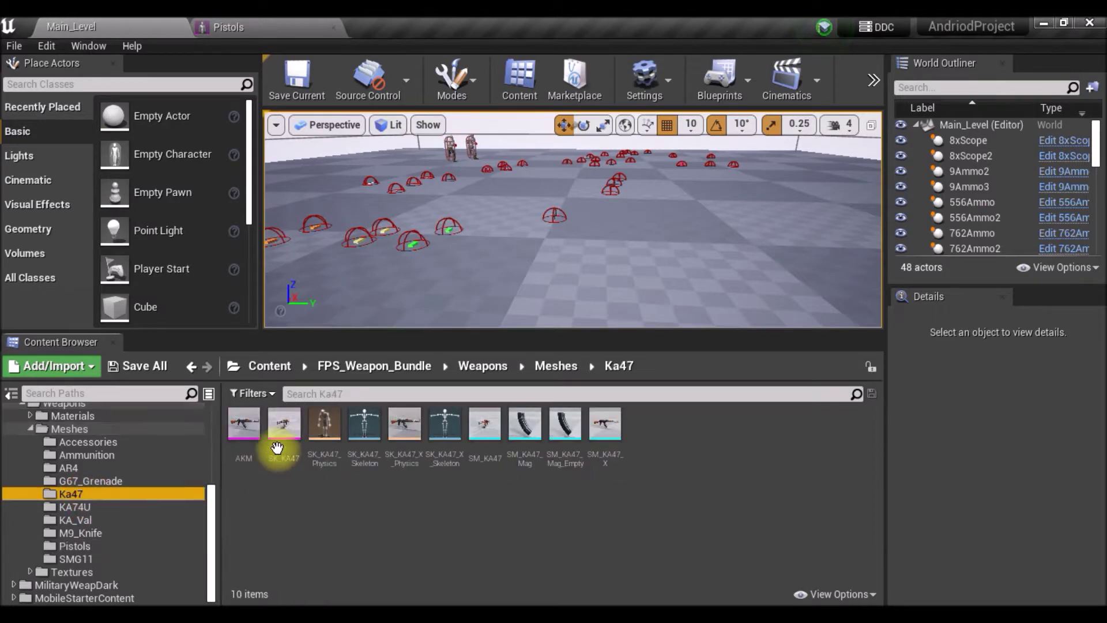
double_click(254, 427)
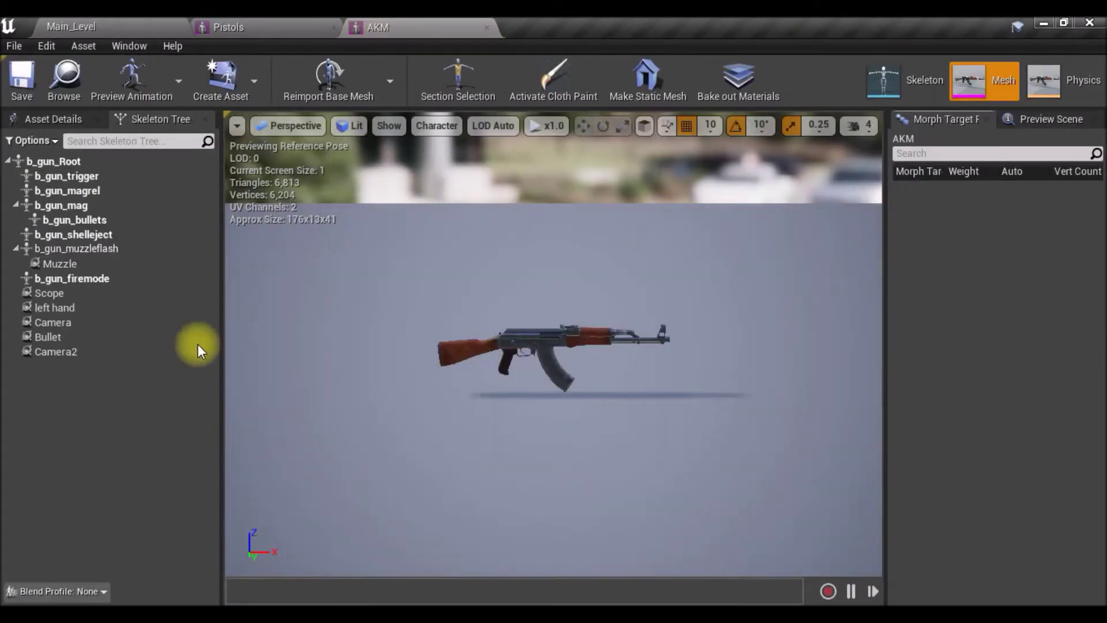
Check the AKM's Scope socket name, then return to the Pistols mesh.
left_click(54, 296)
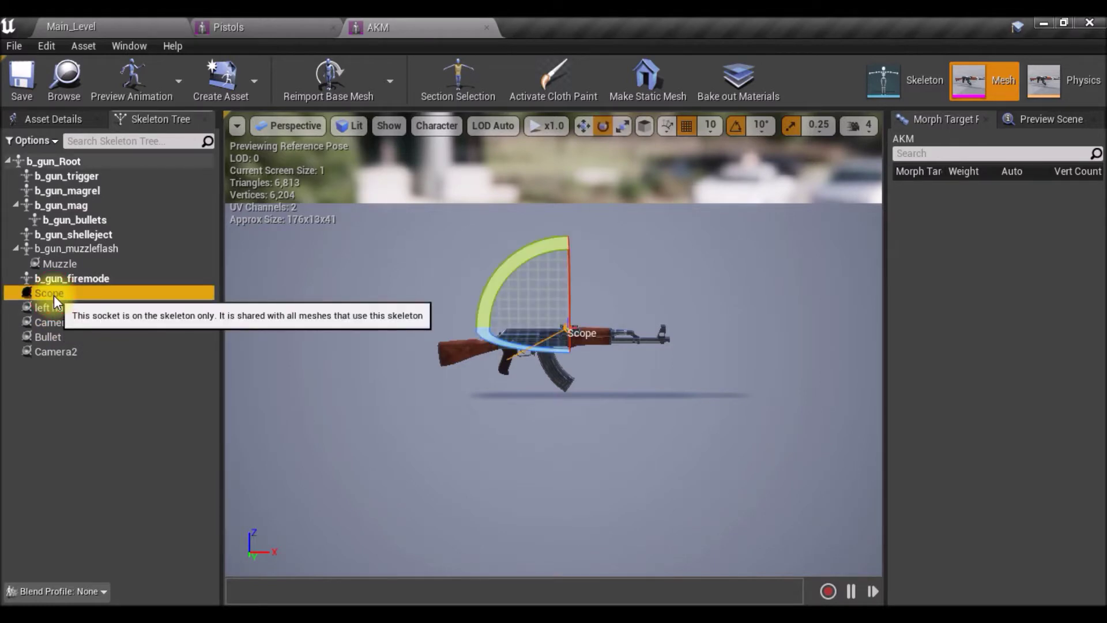
left_click(54, 294)
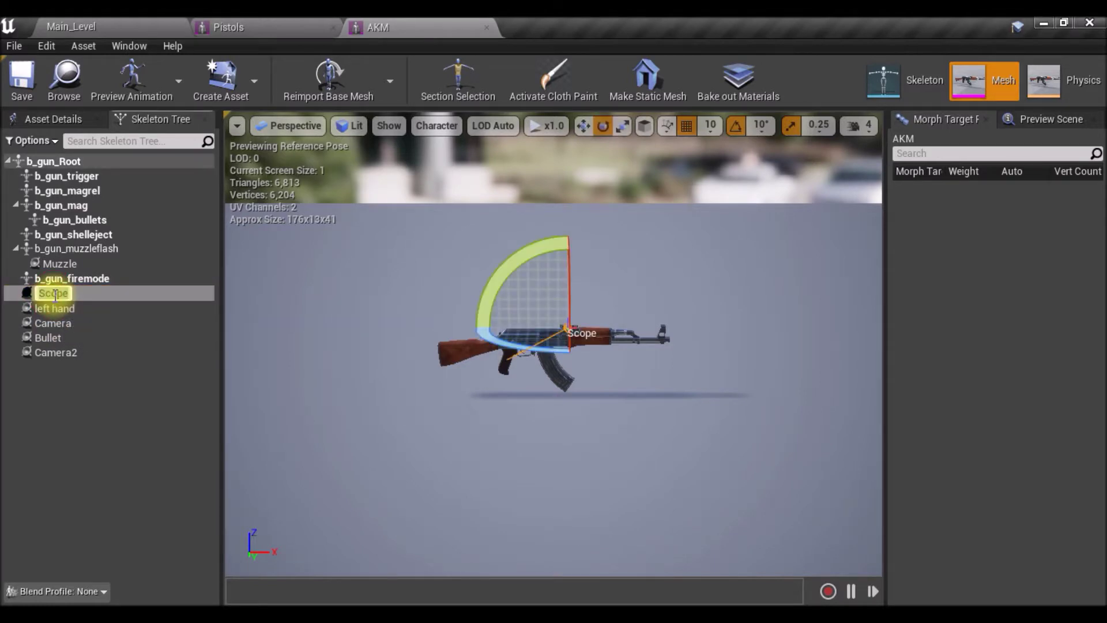
left_click(255, 18)
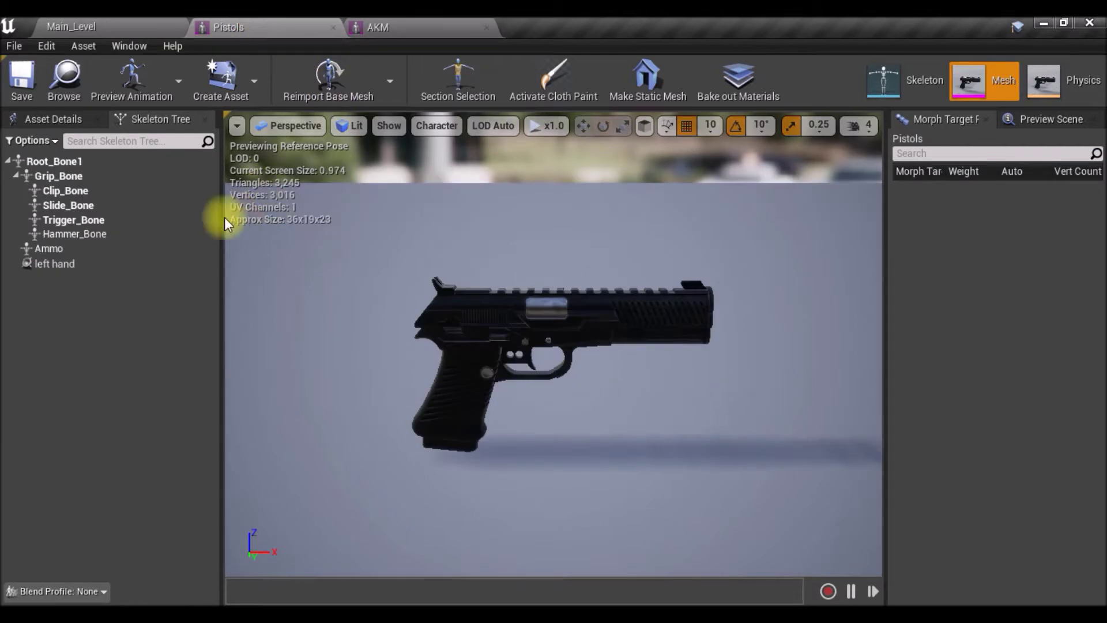
Add a socket named Scope to the pistol's Root_Bone1.
right_click(85, 161)
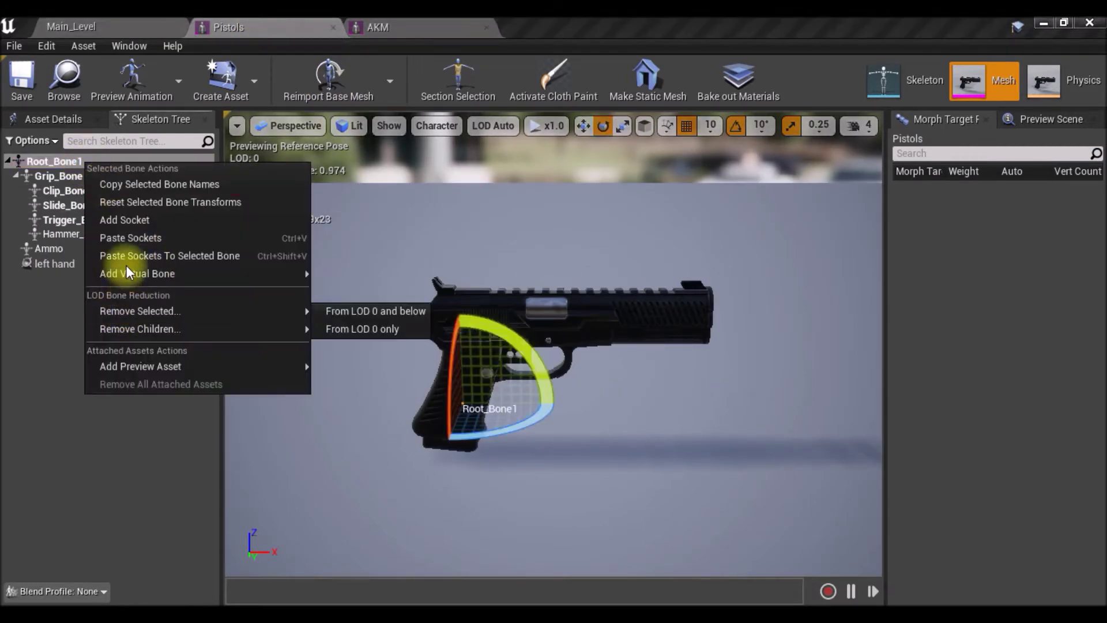
left_click(125, 219)
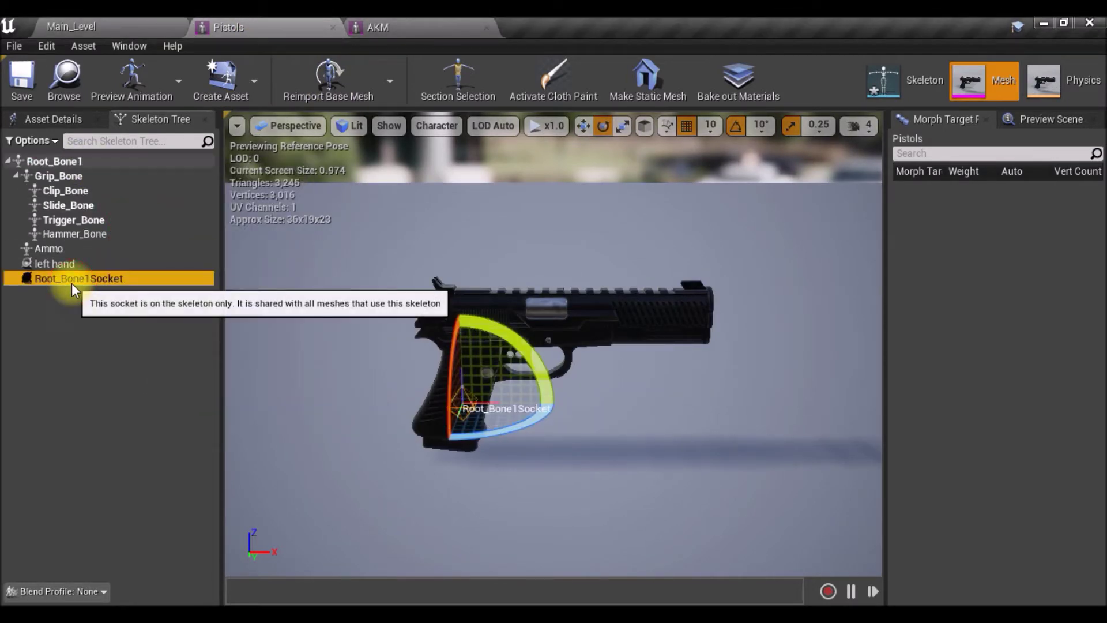
left_click(72, 283)
type("Scope")
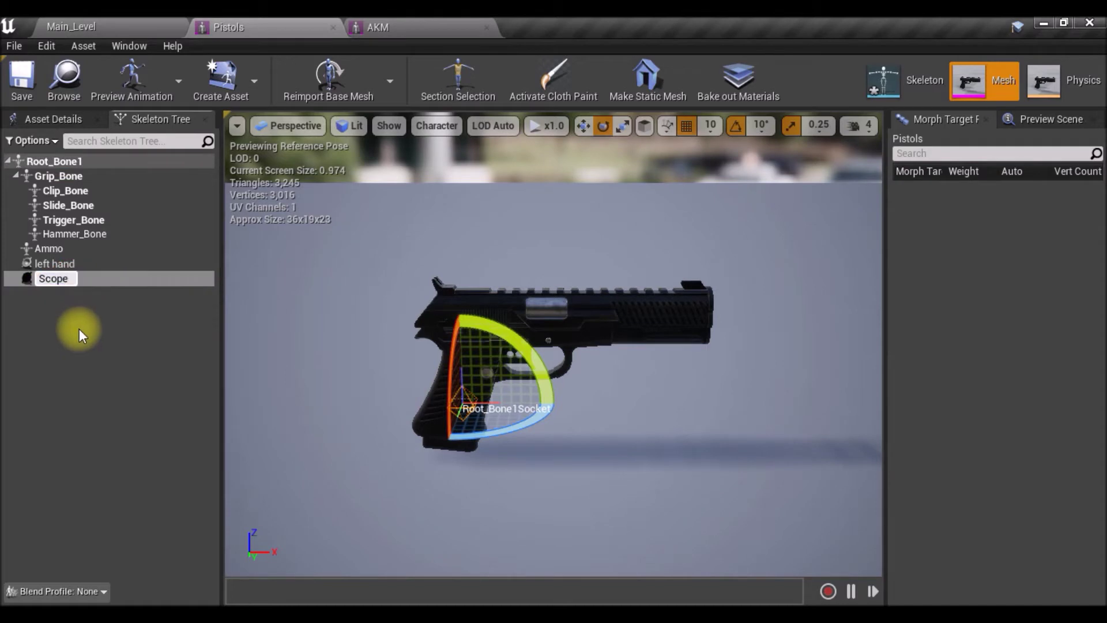
left_click(79, 329)
Attach the Red_Dot_SM_T4_Sight as a preview asset on the Scope socket.
right_click(74, 284)
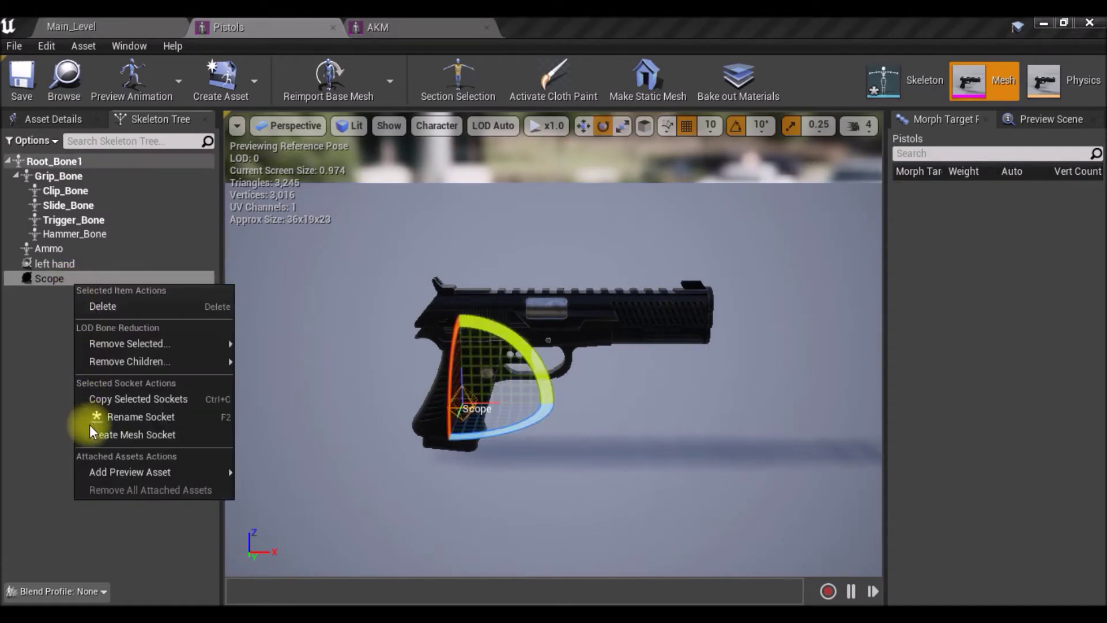
mouse_move(228, 472)
left_click(273, 206)
type("red")
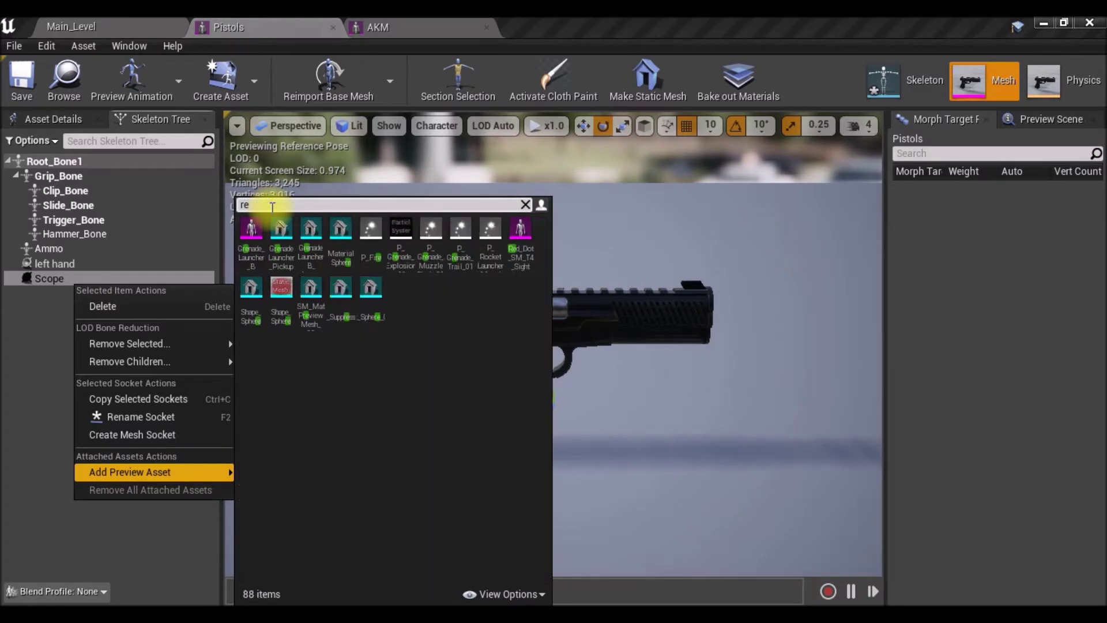
left_click(249, 256)
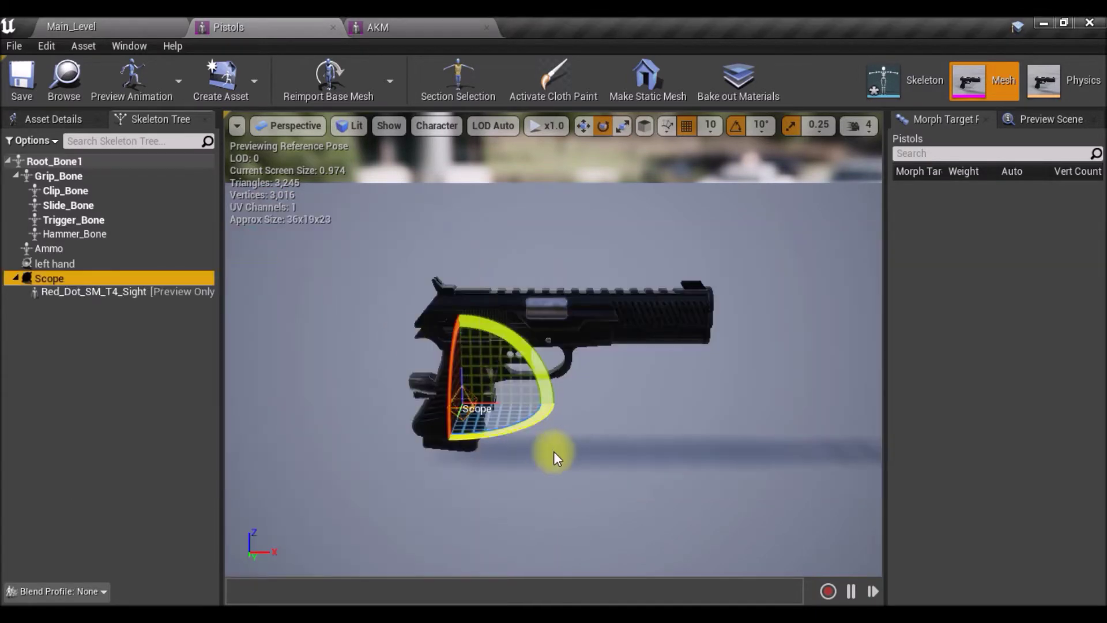
Raise the Scope socket onto the slide and shift it forward, with camera speed 2.
left_click(583, 125)
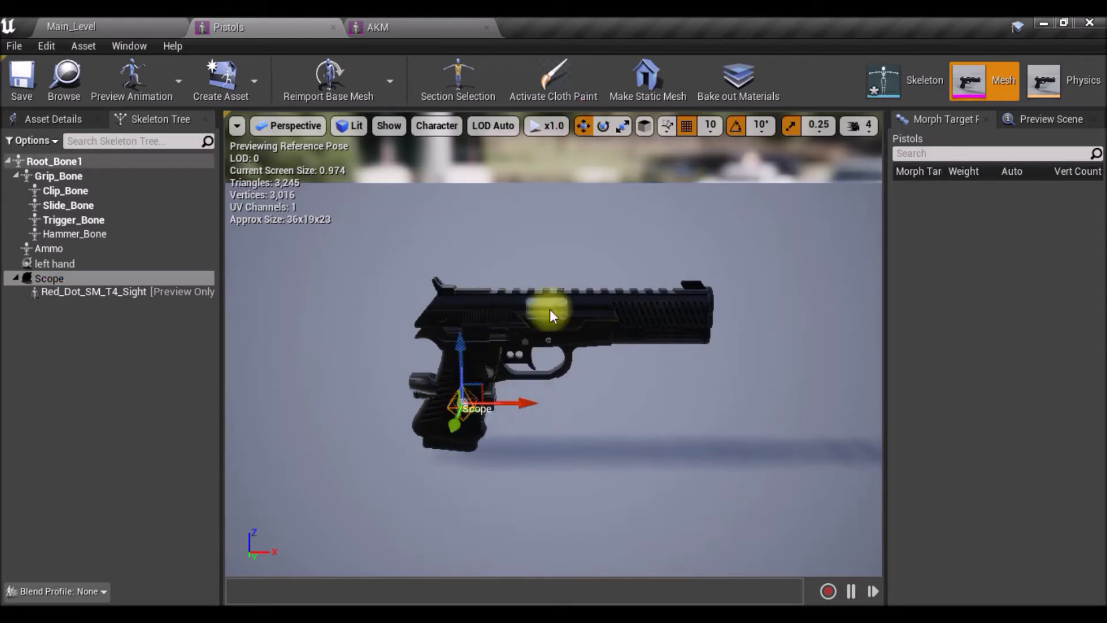
left_click_drag(458, 320, 459, 252)
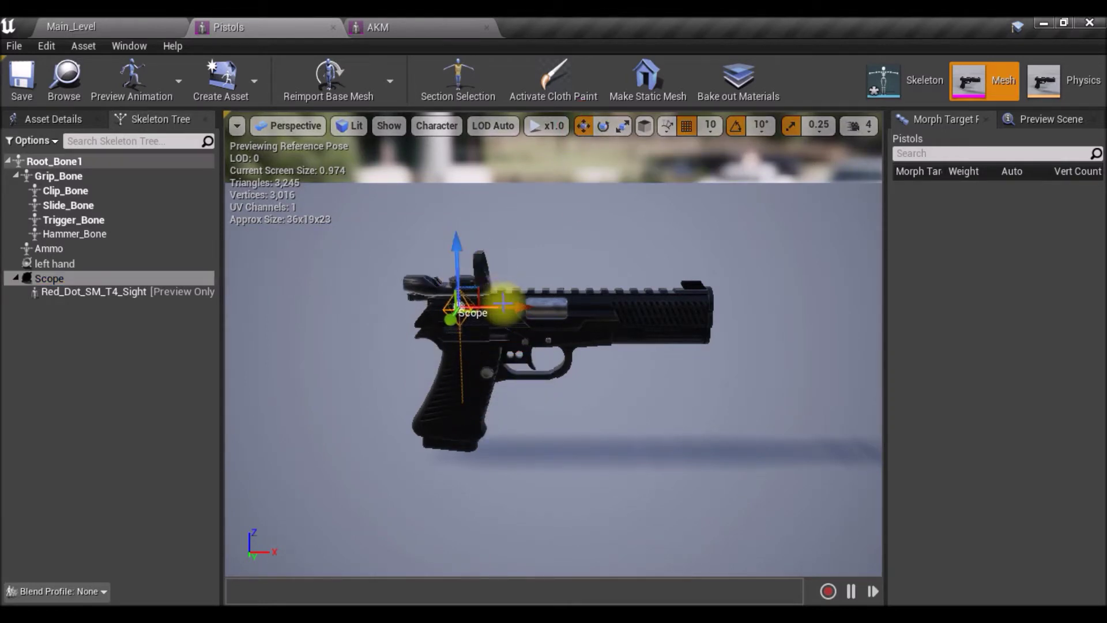
left_click_drag(511, 309, 527, 309)
mouse_move(505, 349)
right_mouse_down()
mouse_move(1072, 368)
mouse_move(1102, 349)
mouse_move(715, 159)
right_mouse_up()
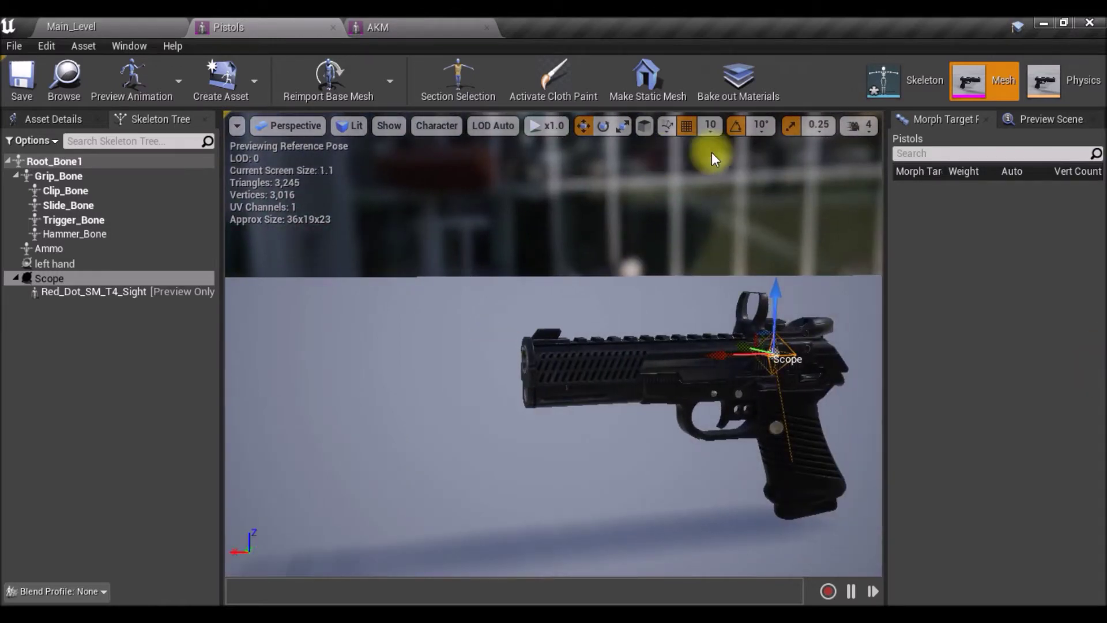
left_click(855, 124)
left_click_drag(888, 165, 876, 164)
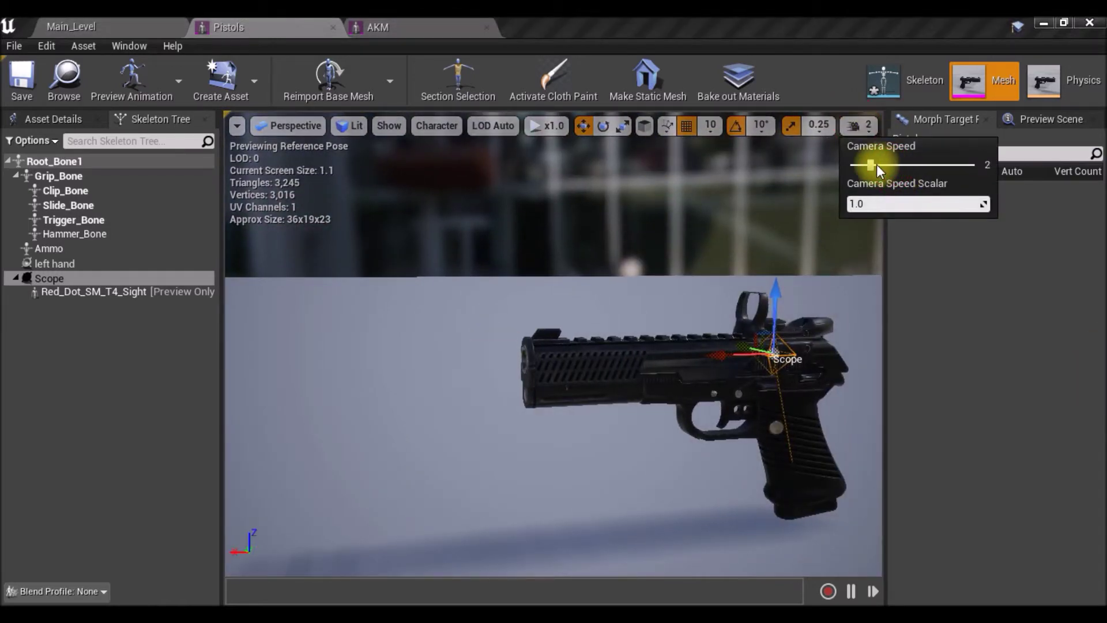
mouse_move(722, 309)
right_mouse_down()
mouse_move(700, 297)
mouse_move(595, 314)
right_mouse_up()
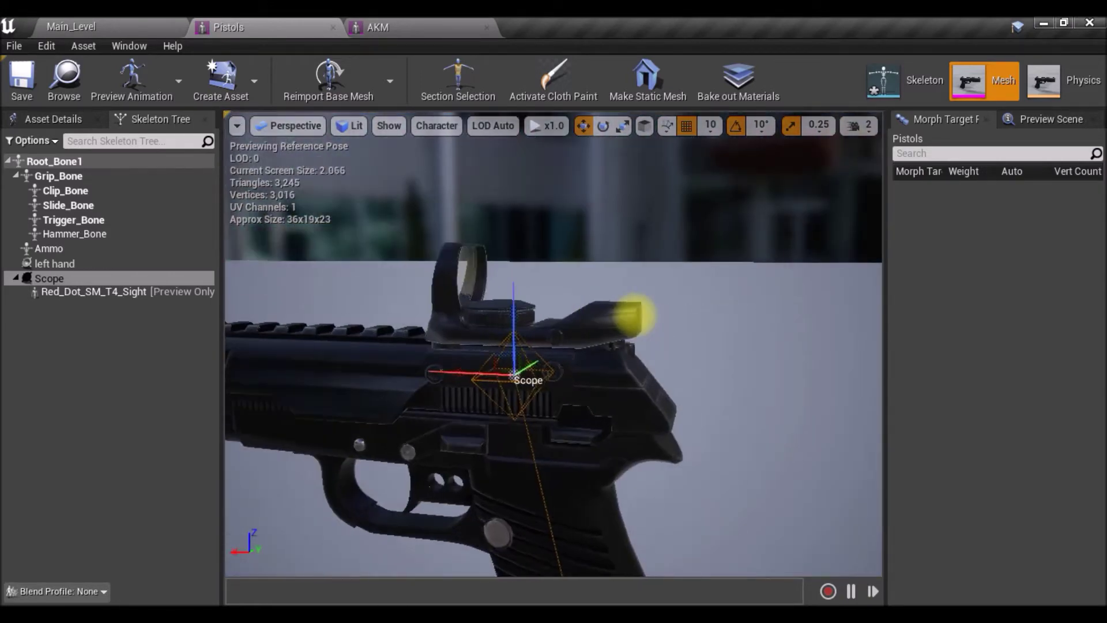
right_click_drag(595, 314, 546, 296)
Fine-tune the Scope socket's height and Y offset, then collapse the Scope entry.
left_click(603, 126)
left_click(584, 126)
right_click_drag(674, 377, 316, 369)
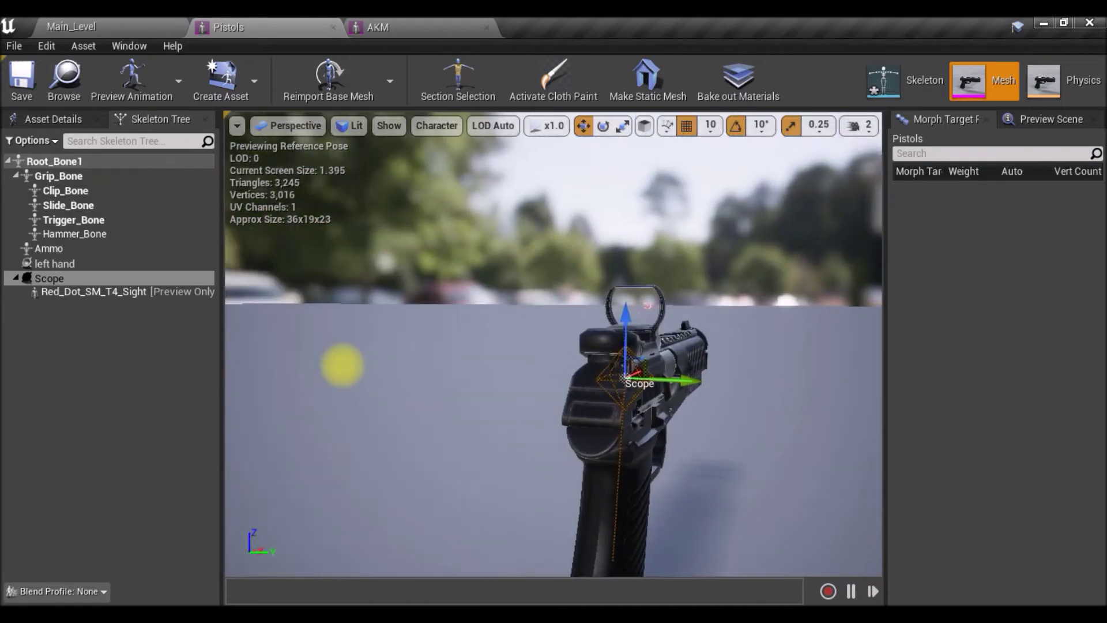
scroll(316, 369, "up", 2)
right_click_drag(675, 377, 650, 362)
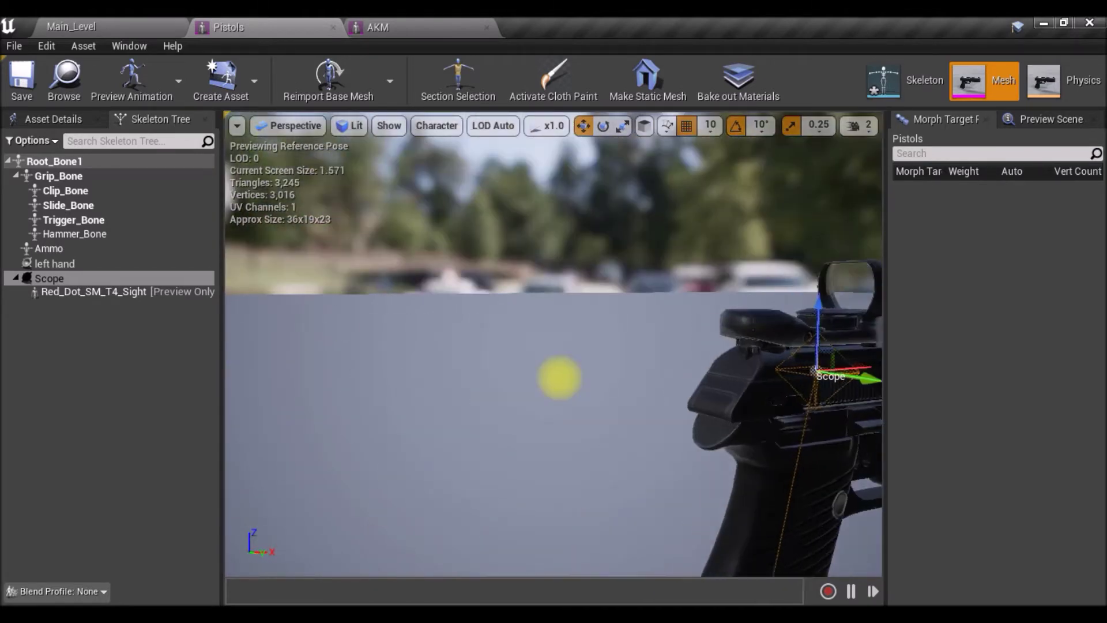
left_click_drag(651, 288, 659, 267)
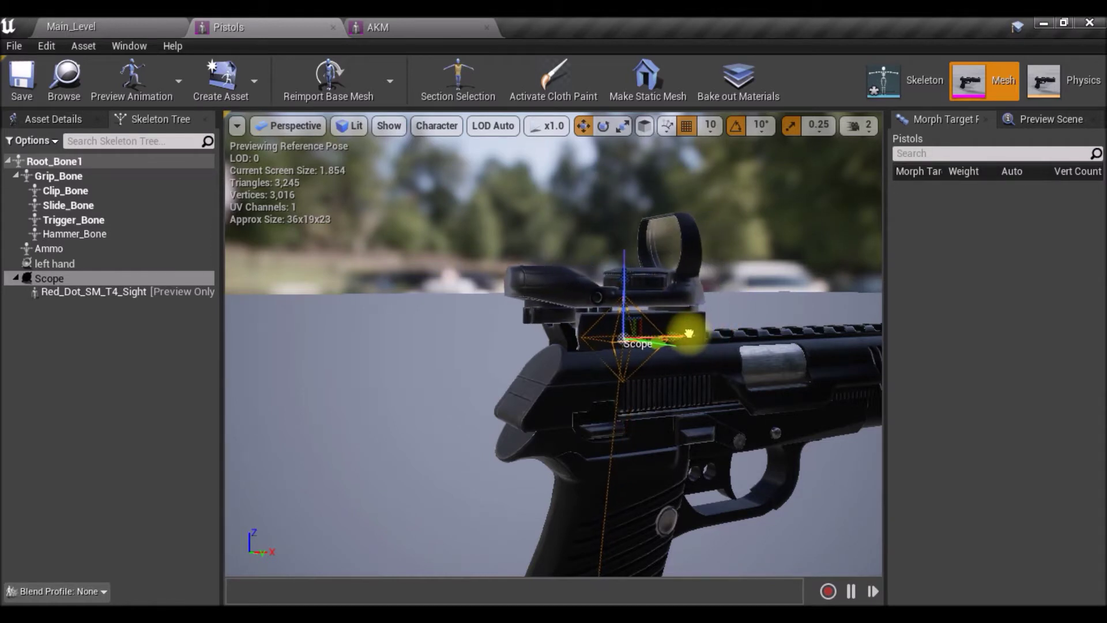
mouse_move(681, 332)
left_mouse_down()
mouse_move(709, 329)
mouse_move(698, 328)
left_mouse_up()
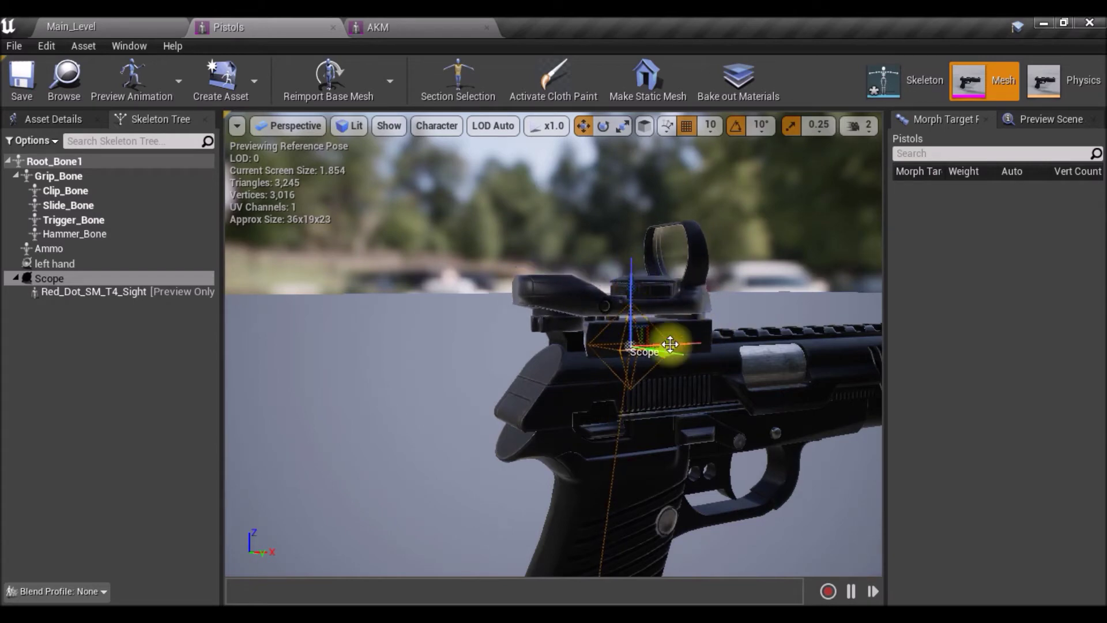
left_click_drag(586, 344, 641, 265)
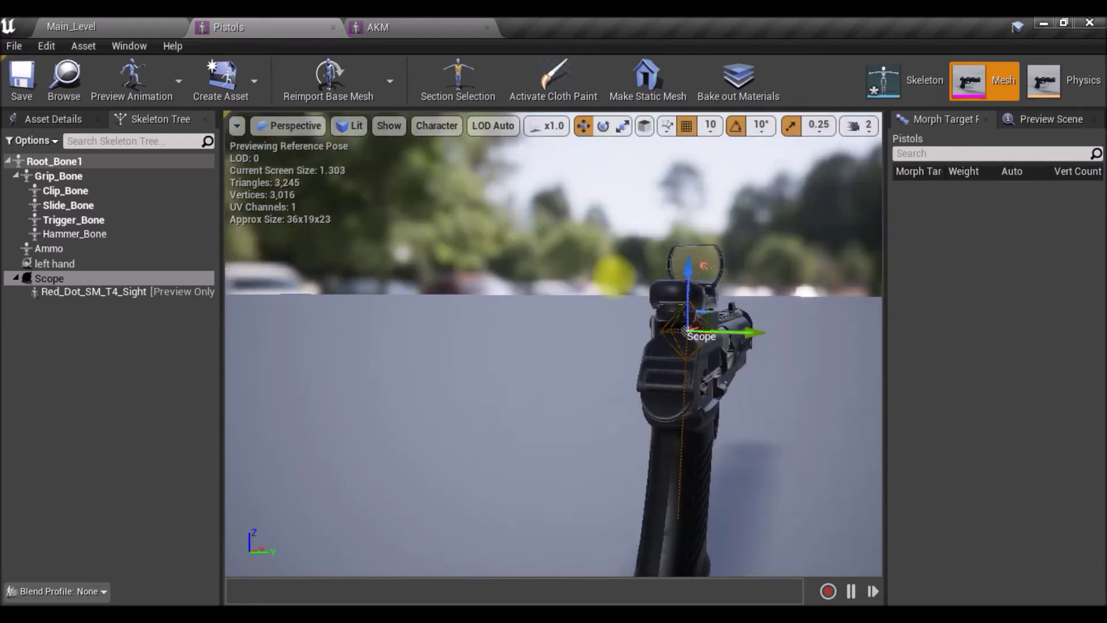
left_click_drag(641, 265, 872, 272)
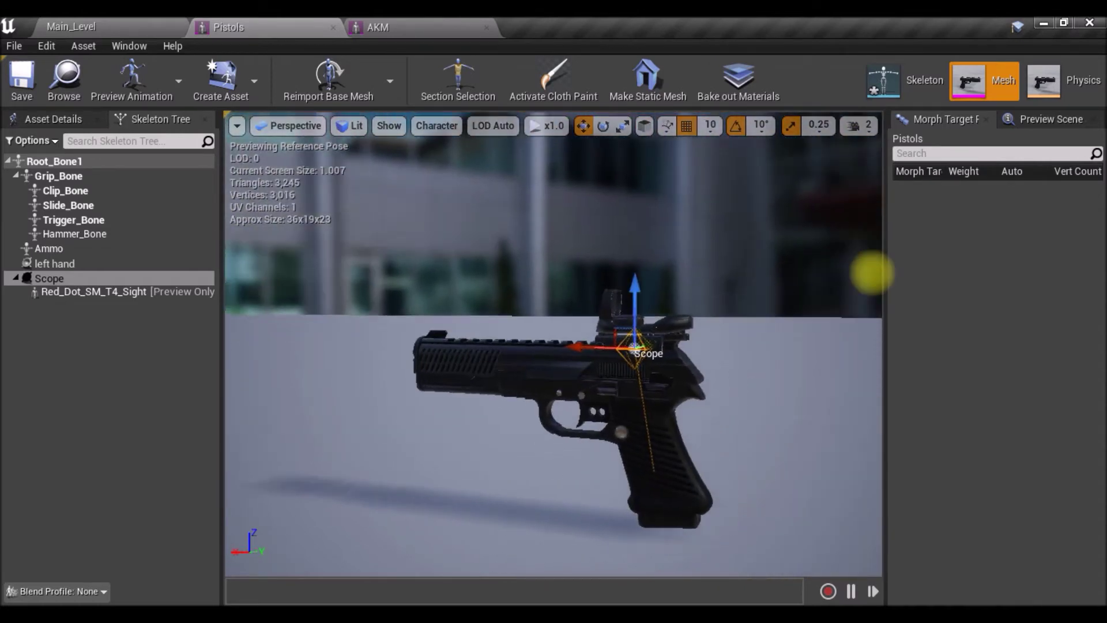
left_click_drag(872, 273, 103, 276)
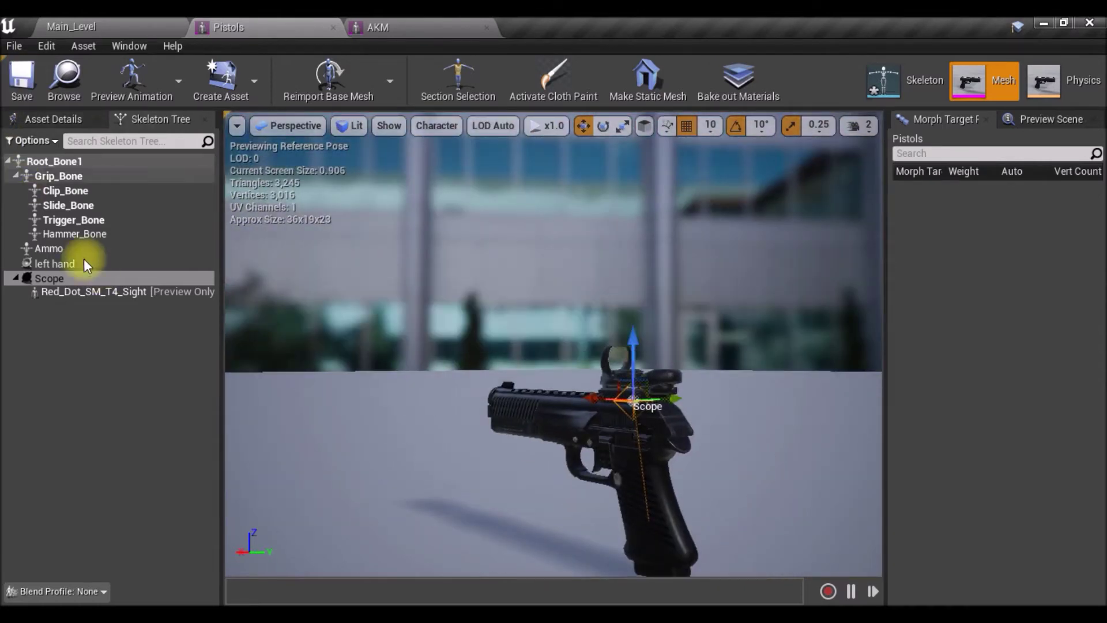
left_click(18, 278)
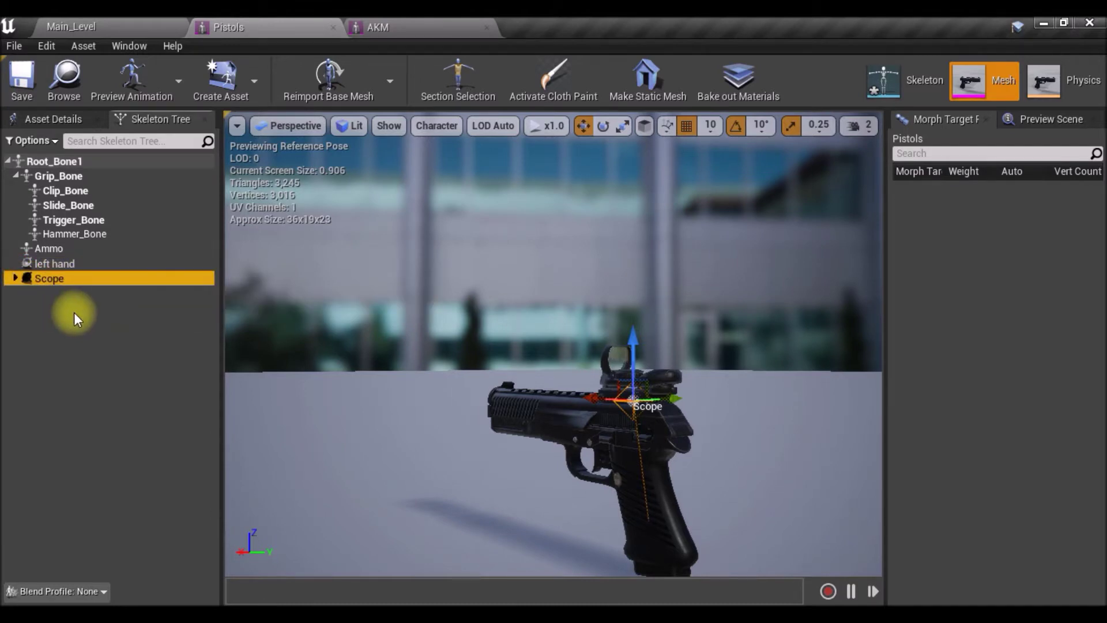
Run and stop a quick in-viewport playtest of Main_Level.
left_click(120, 23)
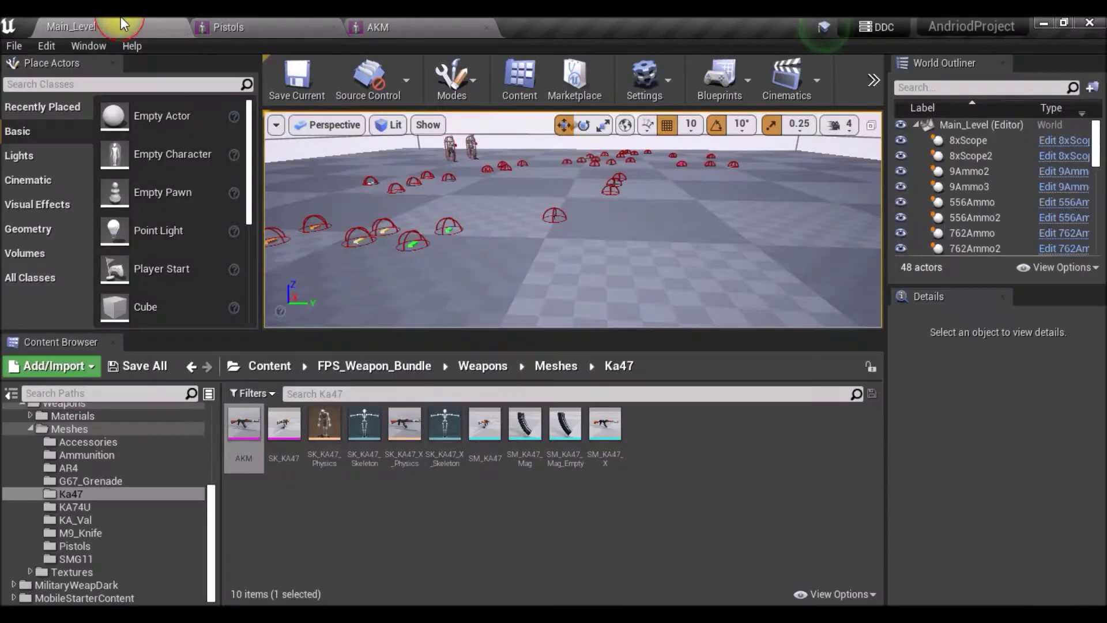
left_click(874, 81)
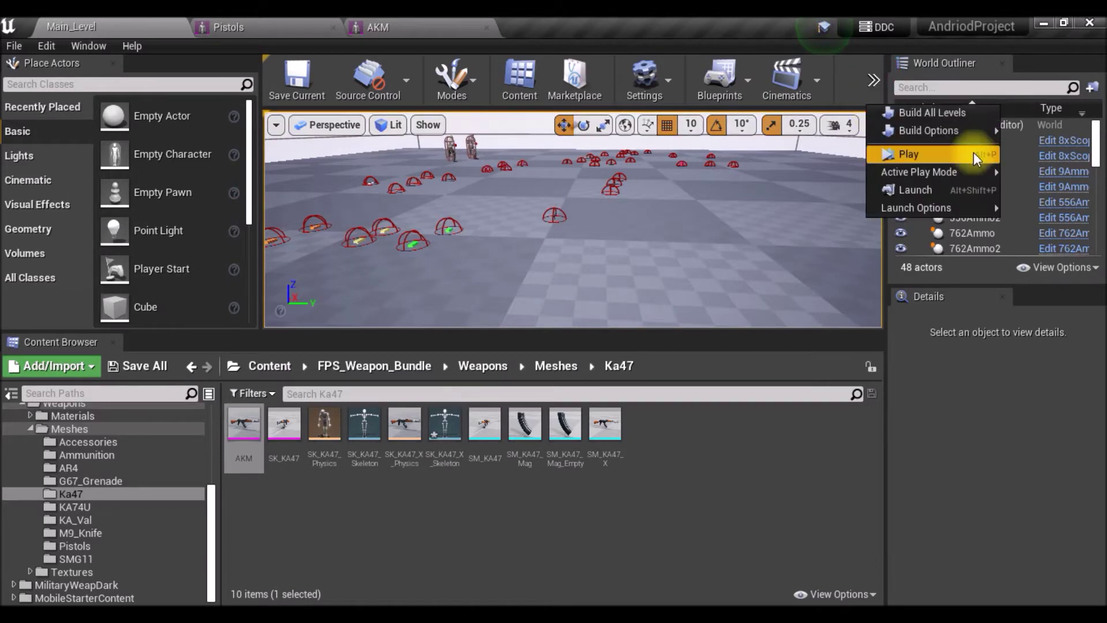
left_click(928, 154)
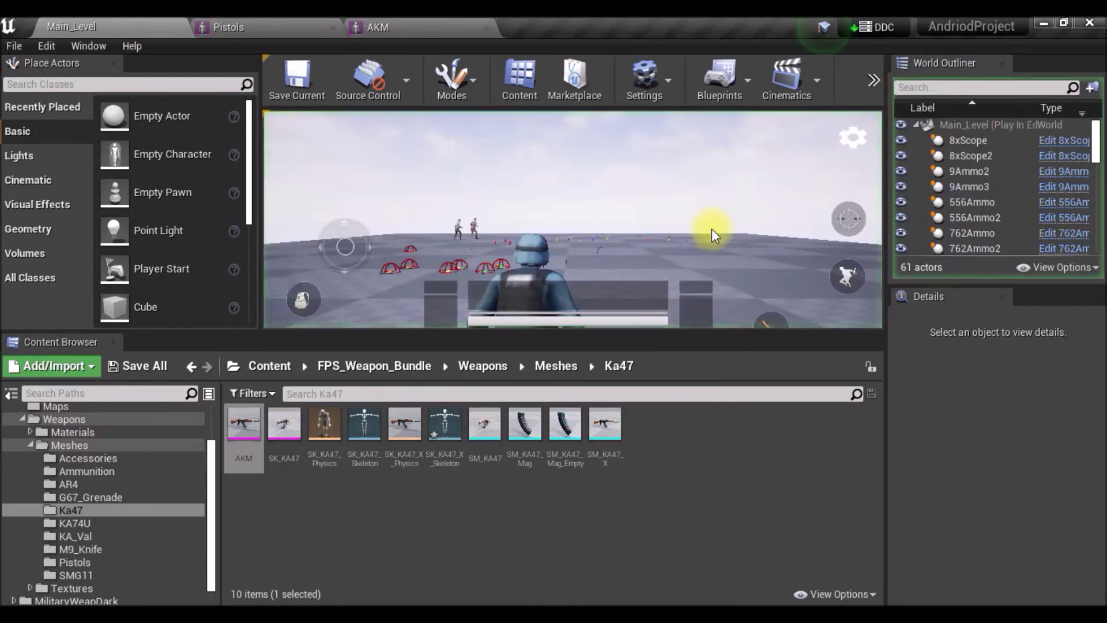
left_click(870, 79)
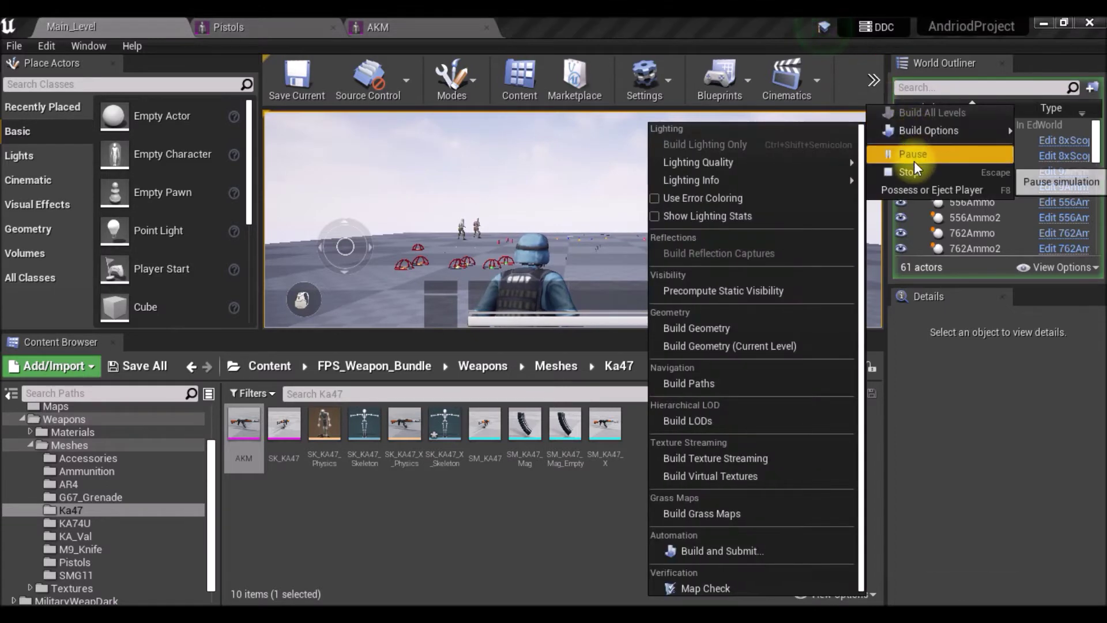
left_click(914, 168)
Play Main_Level in a separate new preview window.
left_click(877, 76)
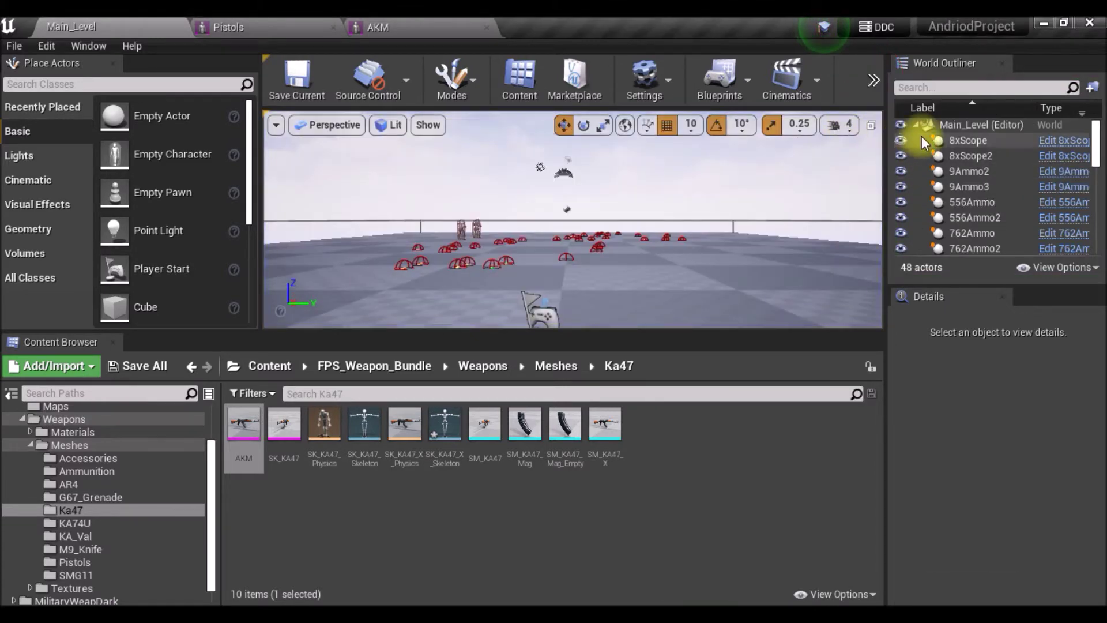
mouse_move(911, 166)
left_click(753, 220)
In the preview, run to the pickups and place the item into the Pistol inventory slot.
left_click_drag(642, 331, 795, 329)
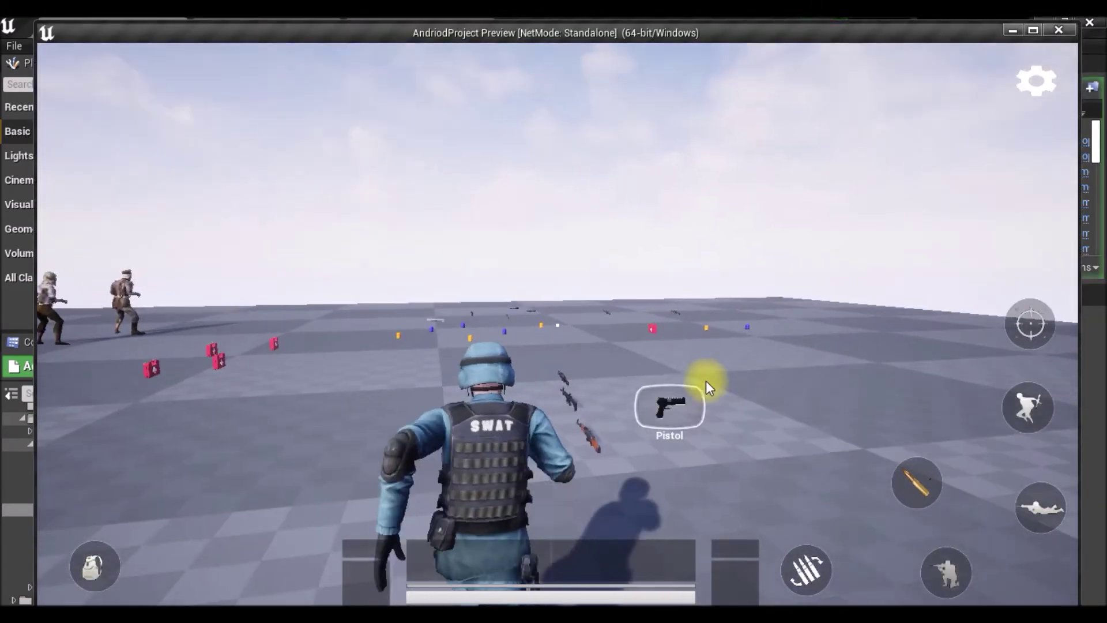
mouse_move(795, 329)
left_mouse_down()
mouse_move(675, 397)
mouse_move(690, 416)
mouse_move(721, 357)
left_mouse_up()
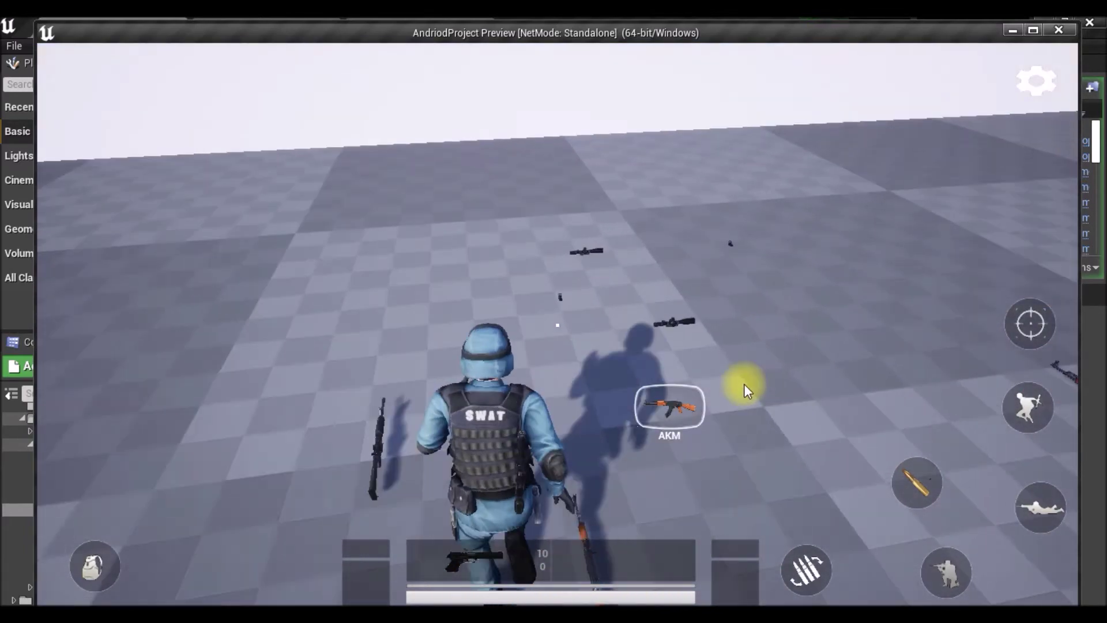
mouse_move(720, 357)
left_mouse_down()
mouse_move(742, 369)
mouse_move(493, 560)
left_mouse_up()
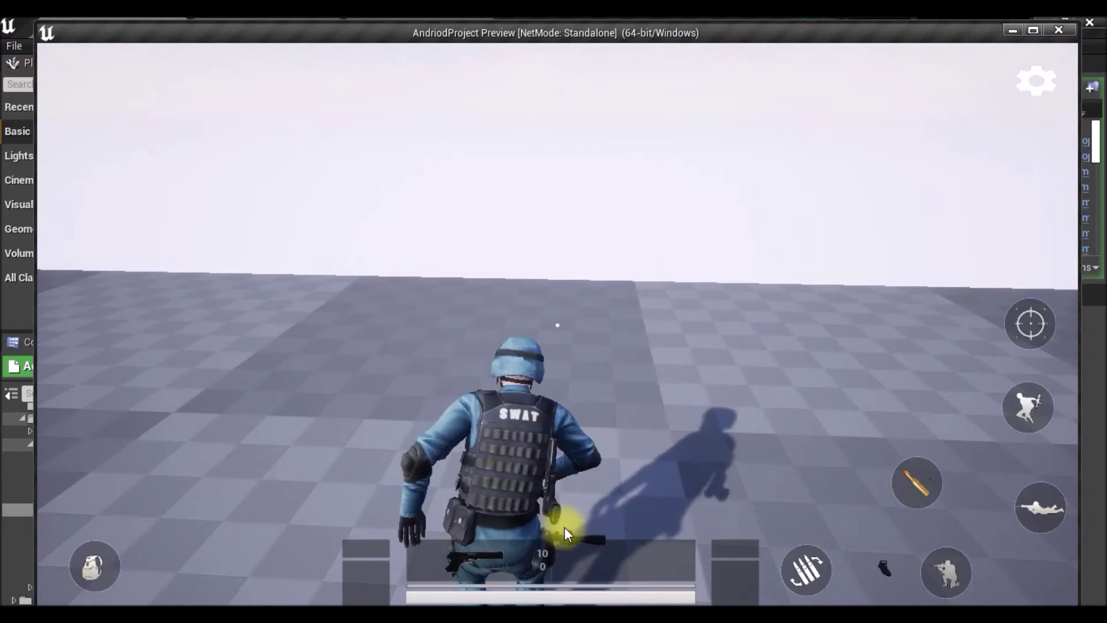
left_click(92, 566)
left_click_drag(1026, 69, 888, 122)
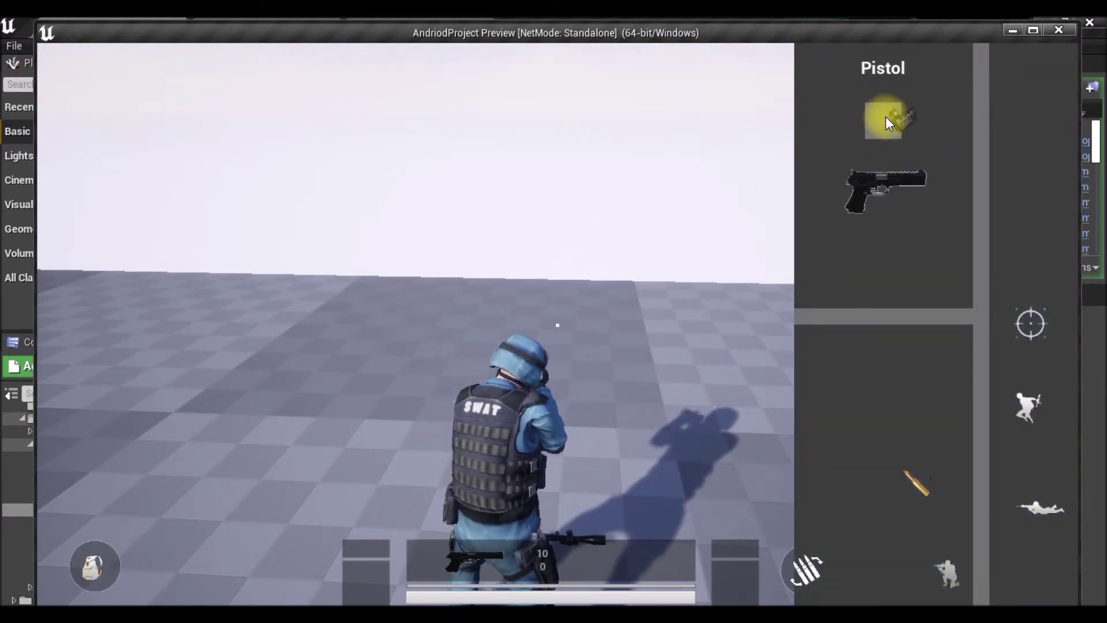
left_click(595, 405)
mouse_move(710, 219)
left_mouse_down()
mouse_move(807, 321)
mouse_move(729, 288)
mouse_move(709, 364)
mouse_move(451, 108)
left_mouse_up()
Snap the preview window to the right beside the editor, then close it.
left_click_drag(468, 34, 1104, 69)
left_click(450, 384)
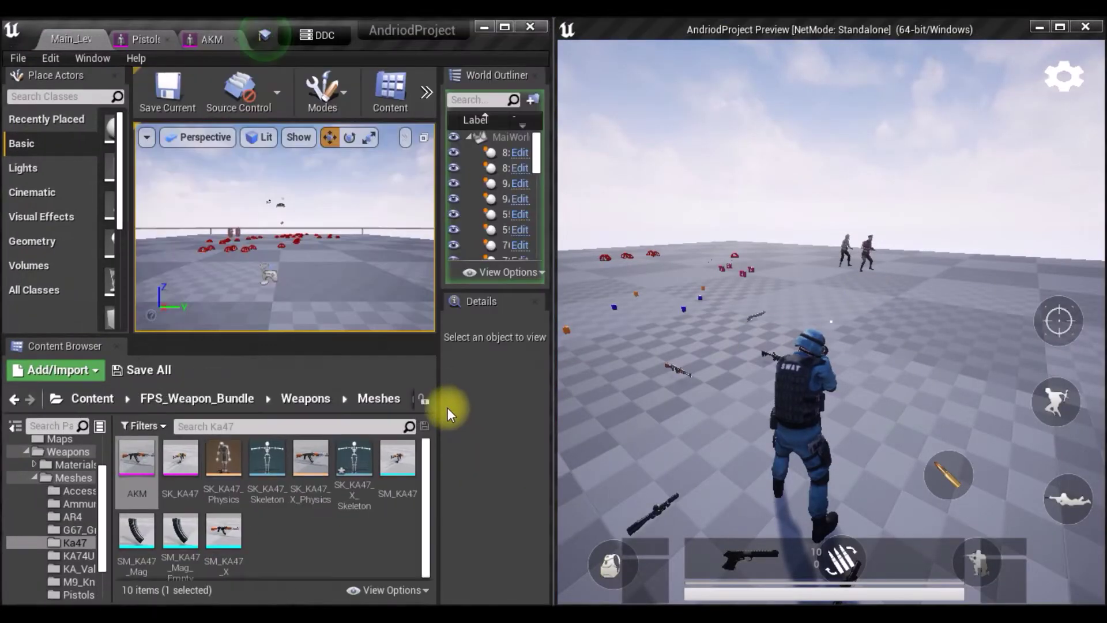
left_click(1084, 27)
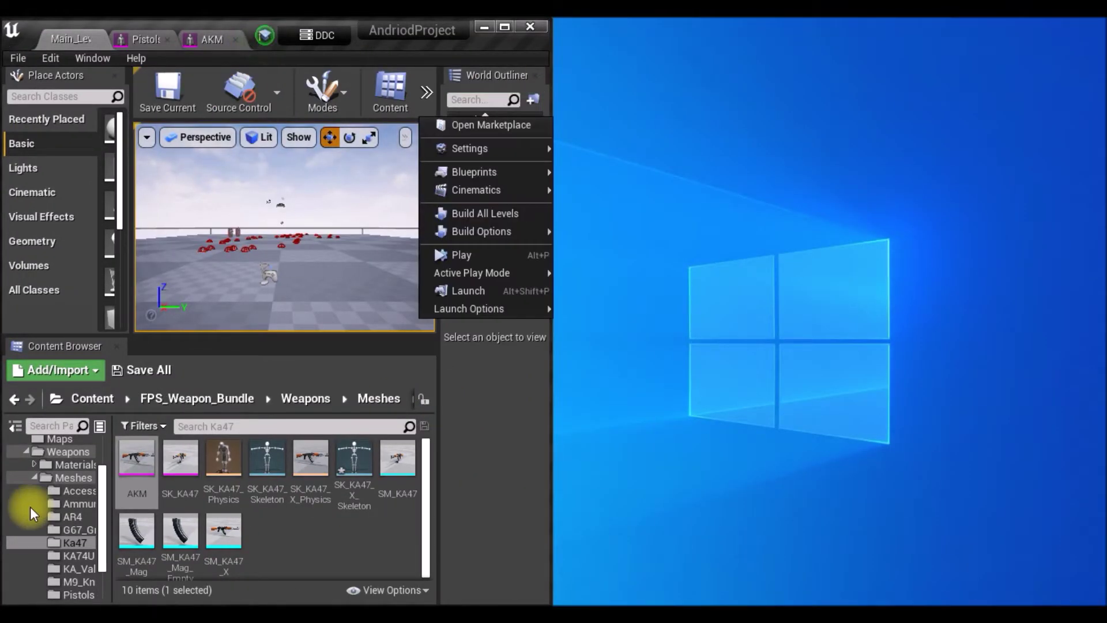
Open CharacterBP from AndroidGame > GameBP and widen its editor window.
scroll(32, 509, "up", 3)
left_click(61, 462)
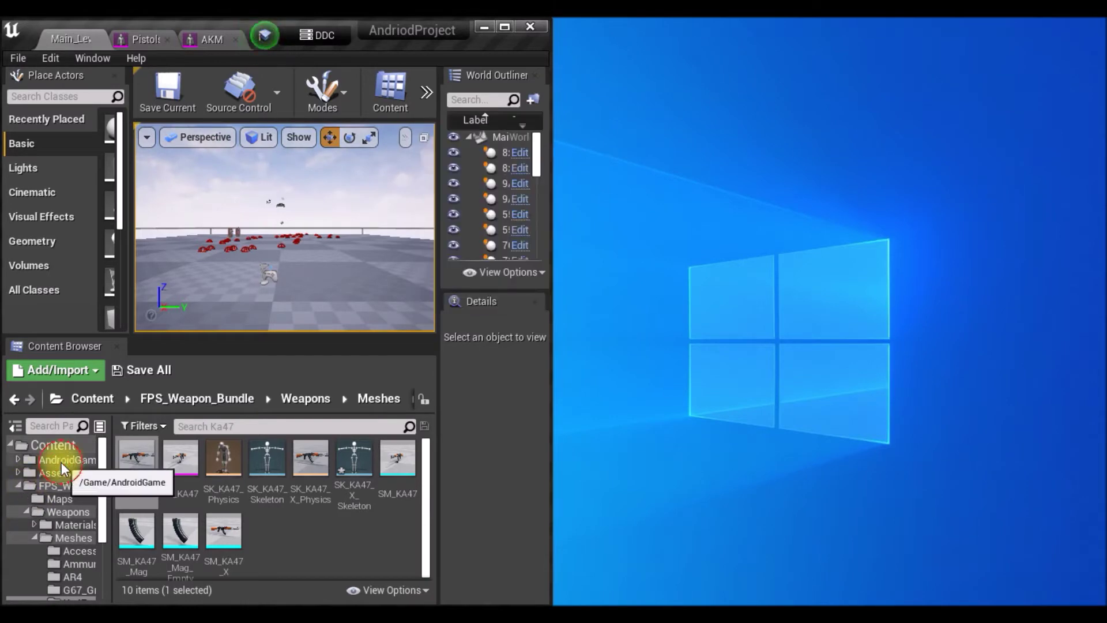
left_click(61, 459)
double_click(241, 486)
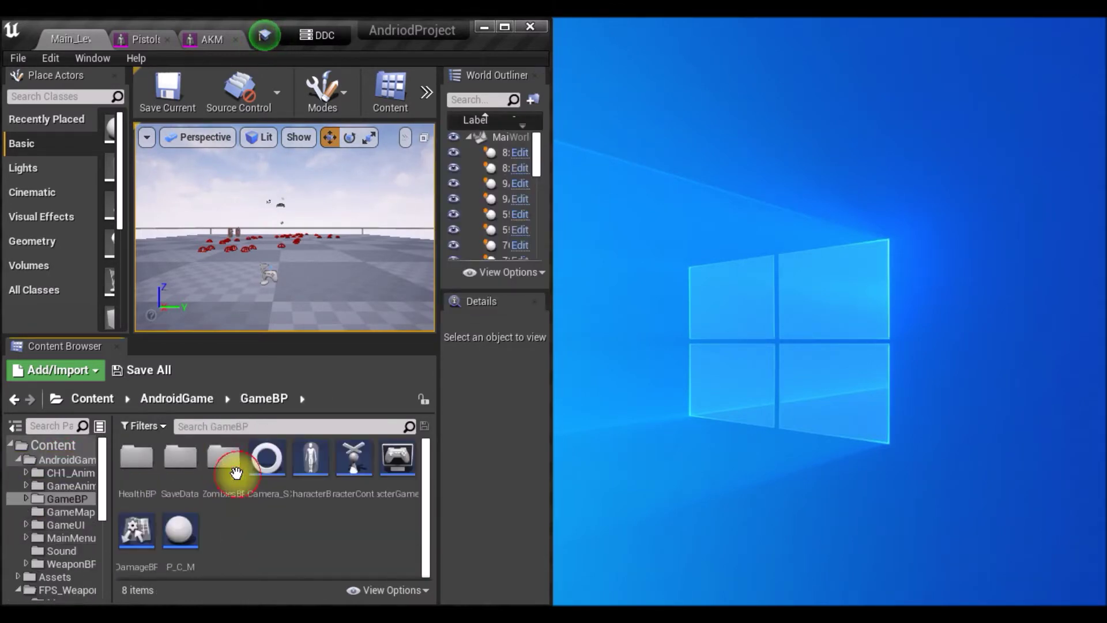
double_click(318, 466)
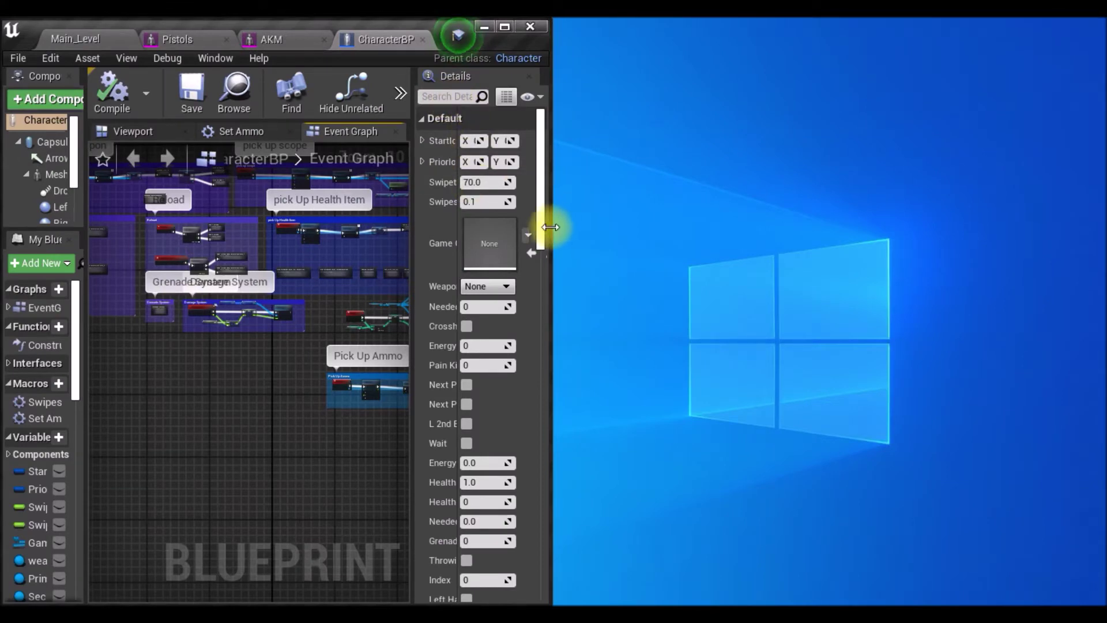
left_click_drag(550, 227, 845, 230)
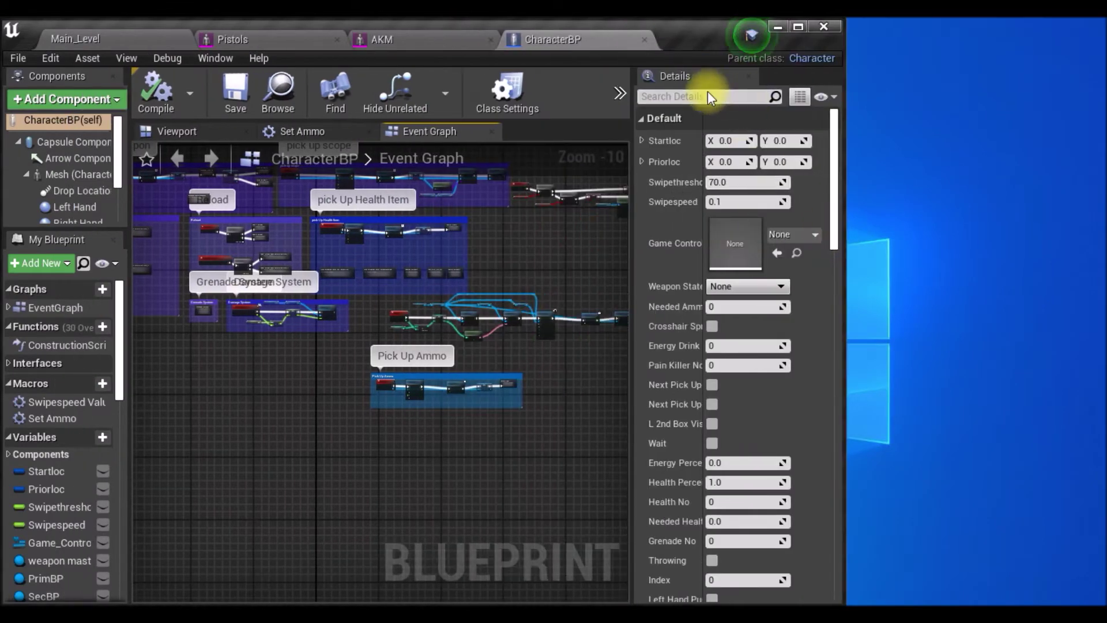
Maximize CharacterBP, enable a Use Controller Rotation default via 'rota', and playtest beside it.
left_click(798, 29)
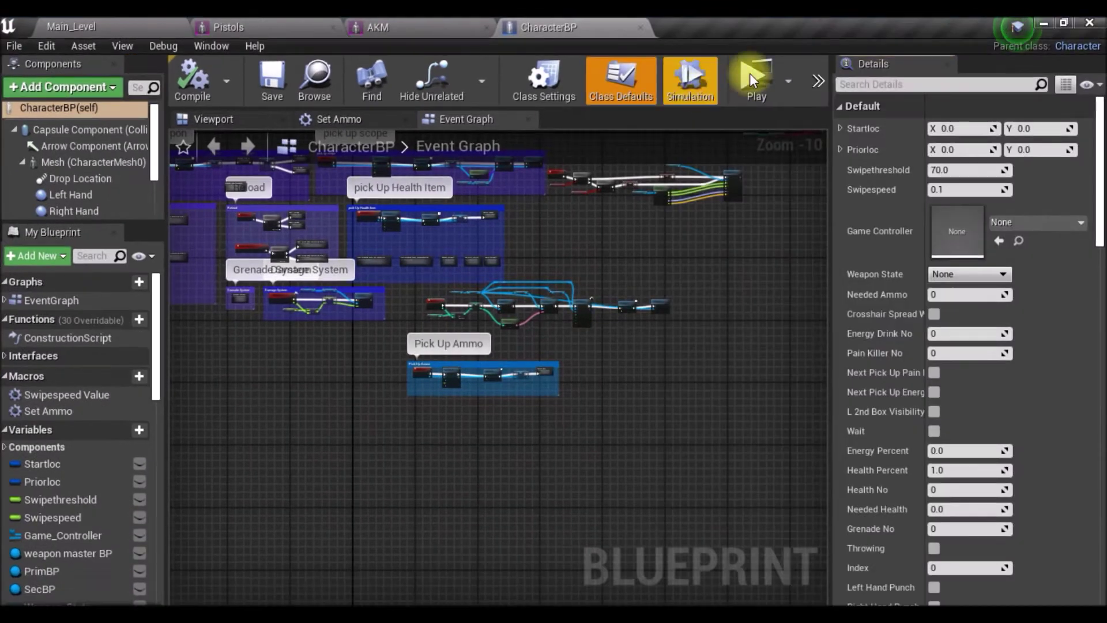
type("lo")
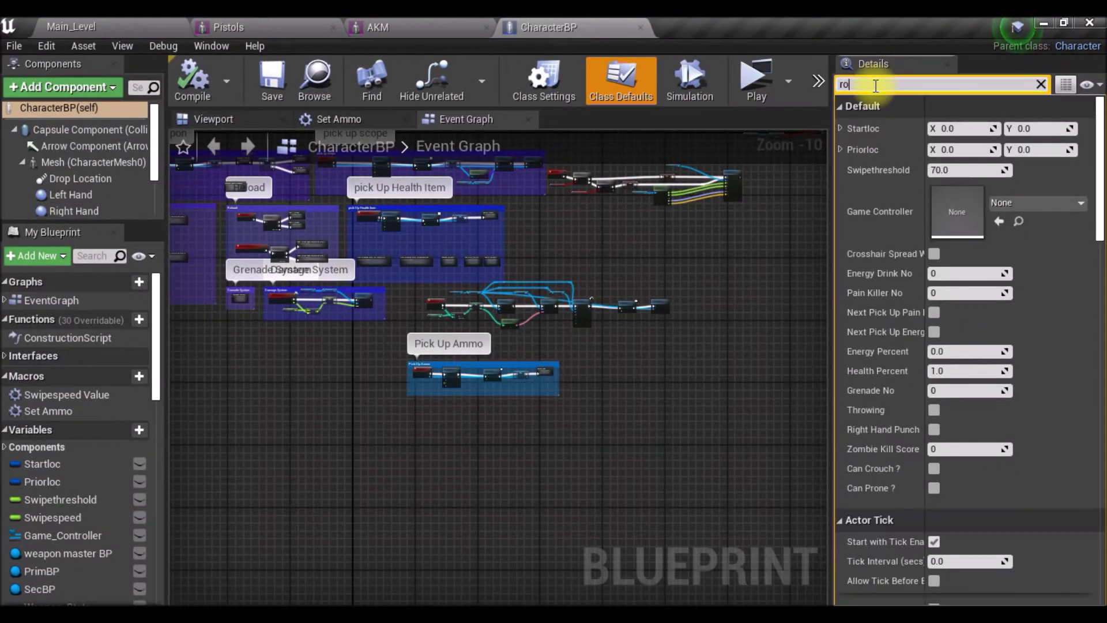
type("ta")
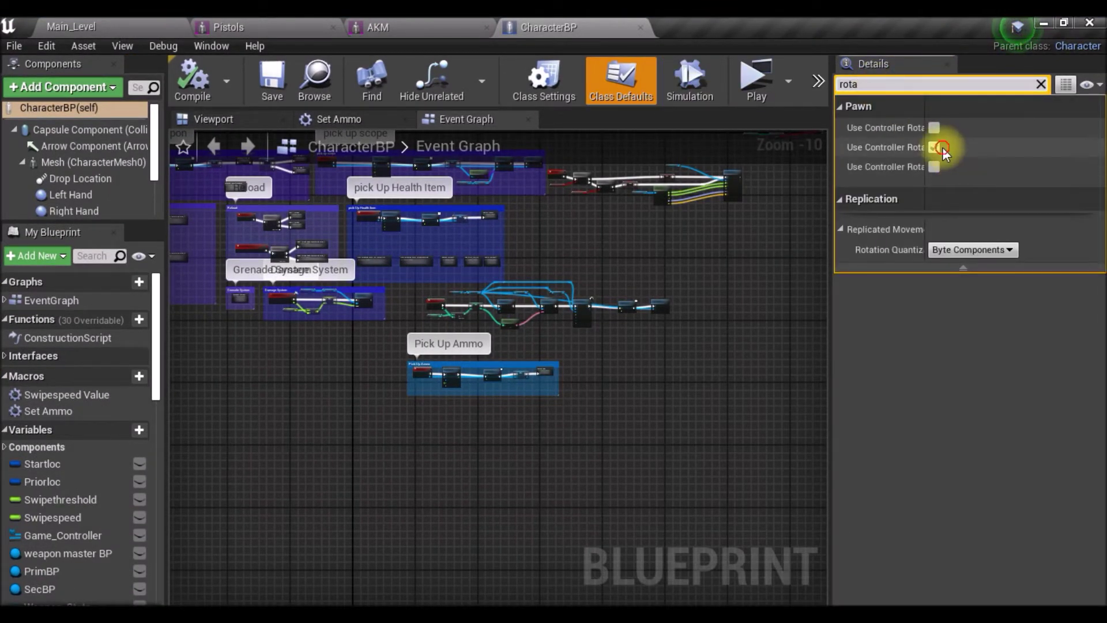
left_click(752, 87)
key("super+Right")
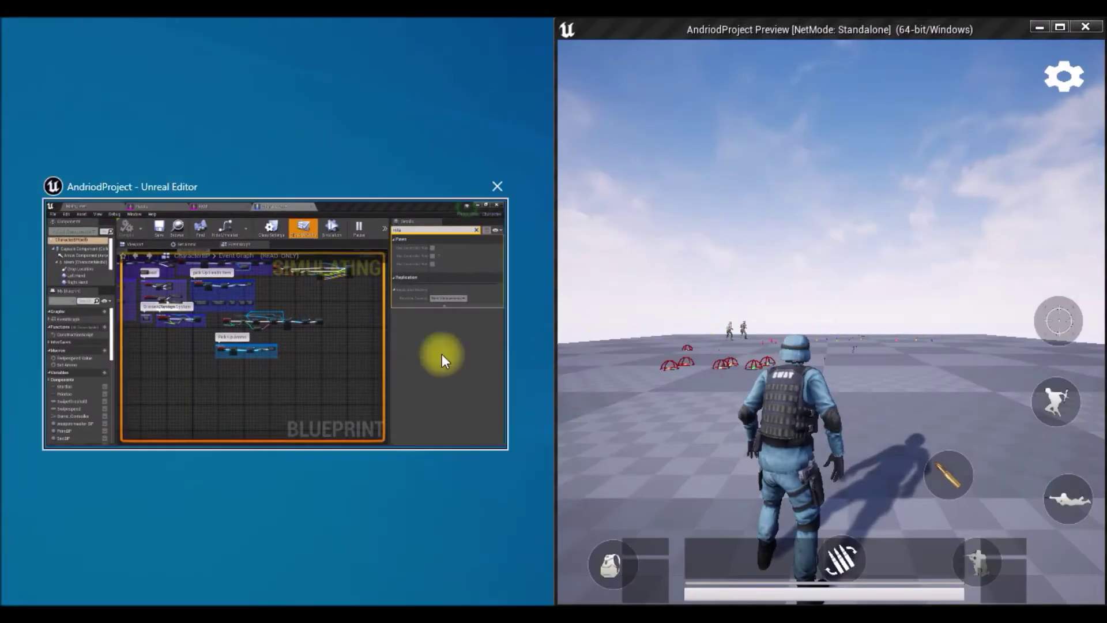
Dock the editor left and collect the pistol and RedDot sight in the playtest.
left_click(442, 354)
mouse_move(871, 231)
left_mouse_down()
mouse_move(871, 293)
mouse_move(874, 270)
left_mouse_up()
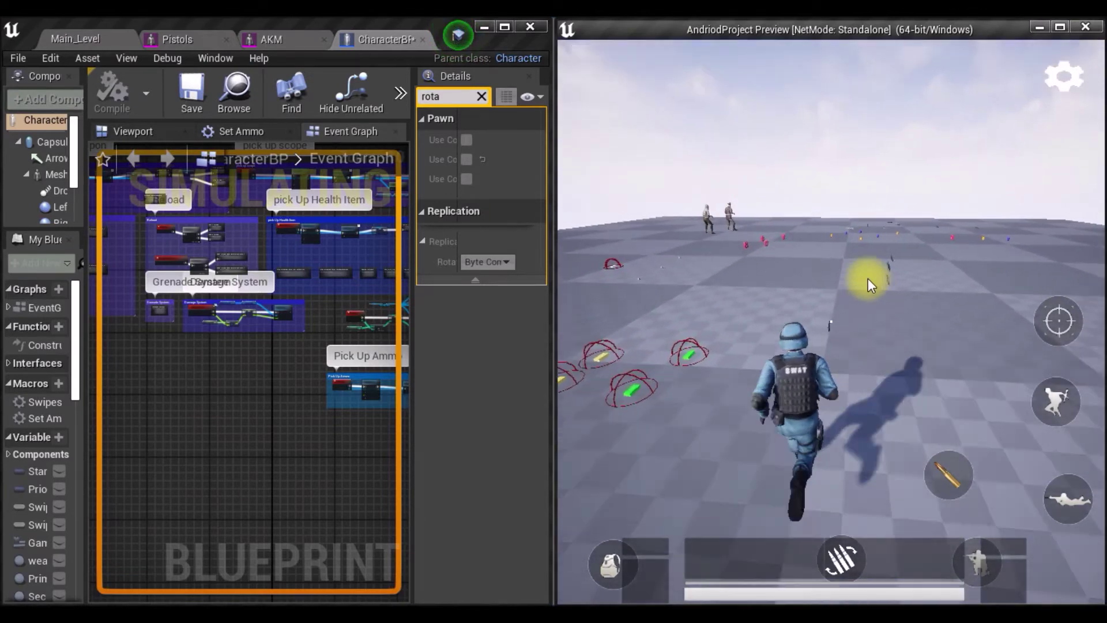
left_click(947, 400)
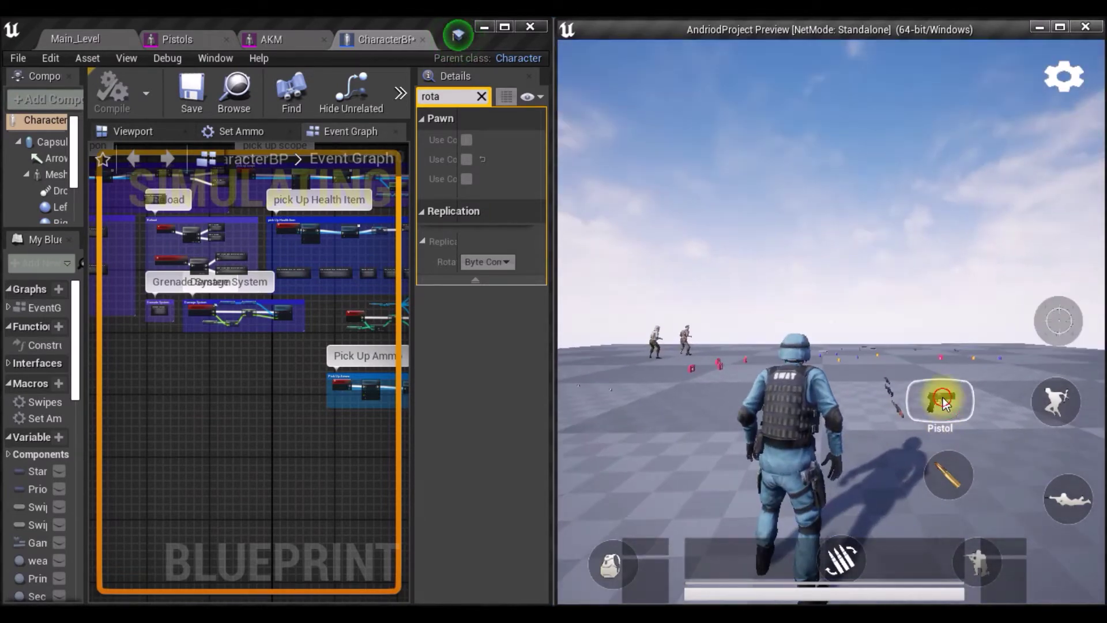
mouse_move(819, 322)
left_mouse_down()
mouse_move(867, 387)
mouse_move(860, 413)
mouse_move(842, 376)
mouse_move(794, 383)
mouse_move(818, 396)
mouse_move(838, 380)
mouse_move(856, 396)
mouse_move(841, 362)
mouse_move(746, 327)
left_mouse_up()
left_click(960, 392)
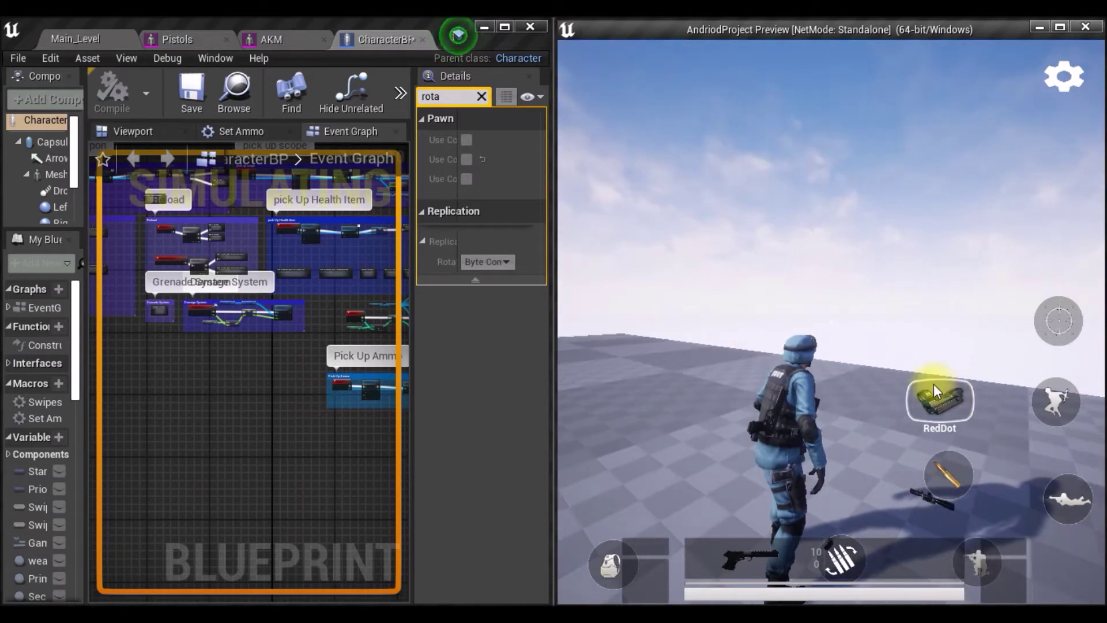
left_click_drag(960, 393, 604, 568)
Attach the RedDot sight to the pistol's empty slot, then return to the Pistols mesh editor.
left_click(1064, 76)
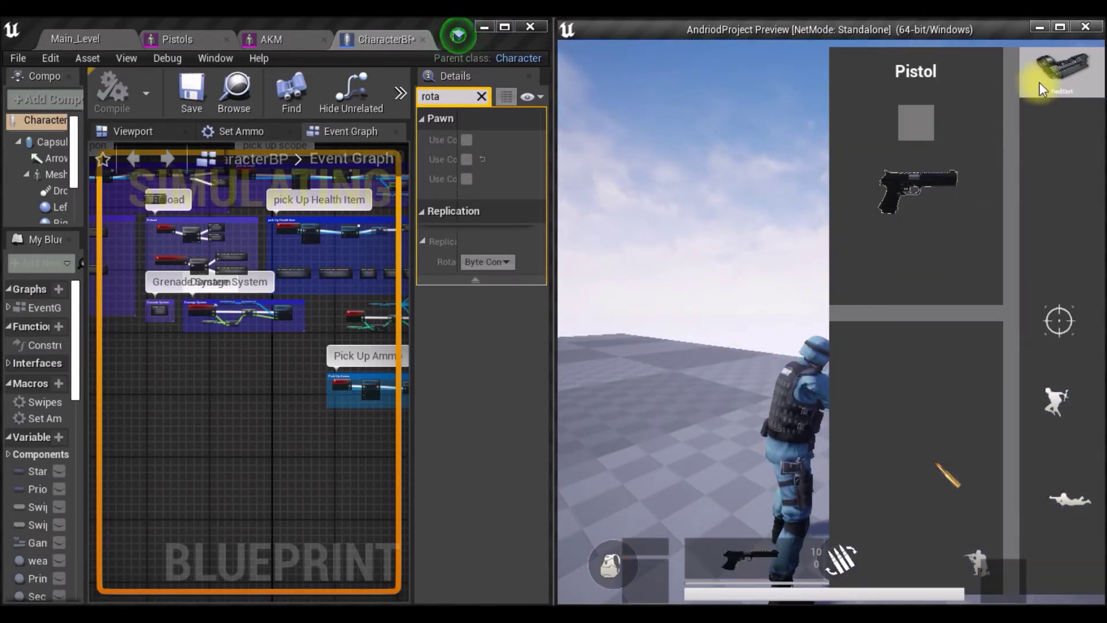
left_click_drag(1039, 81, 946, 122)
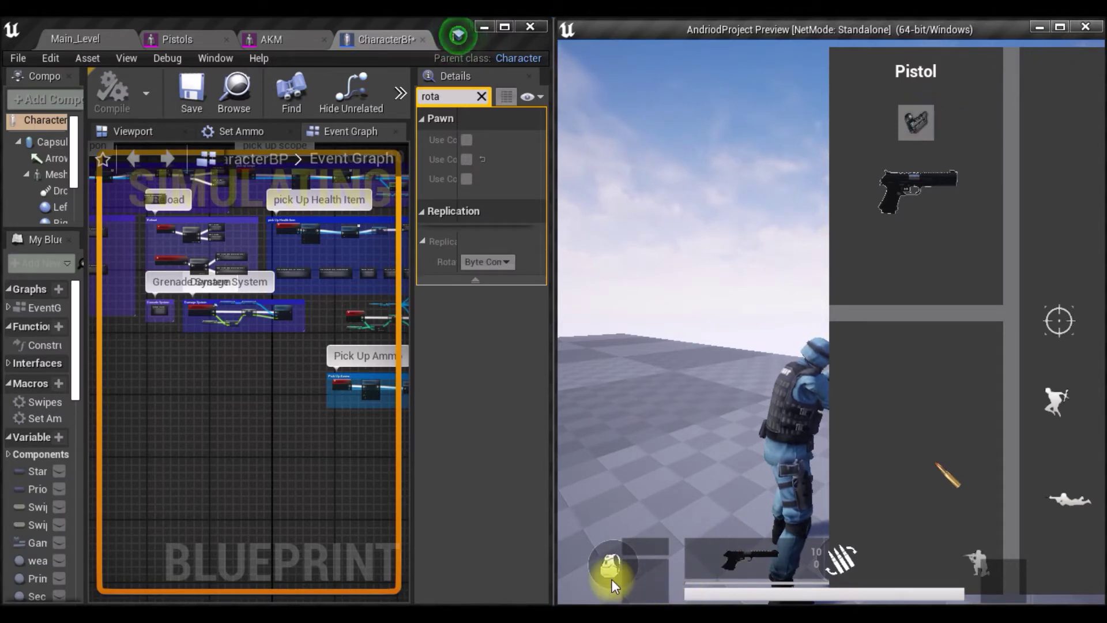
left_click_drag(611, 579, 766, 477)
mouse_move(926, 302)
left_mouse_down()
mouse_move(778, 309)
mouse_move(716, 297)
mouse_move(922, 300)
mouse_move(886, 274)
mouse_move(852, 342)
mouse_move(870, 345)
mouse_move(961, 189)
mouse_move(938, 234)
left_mouse_up()
left_click_drag(707, 294, 777, 318)
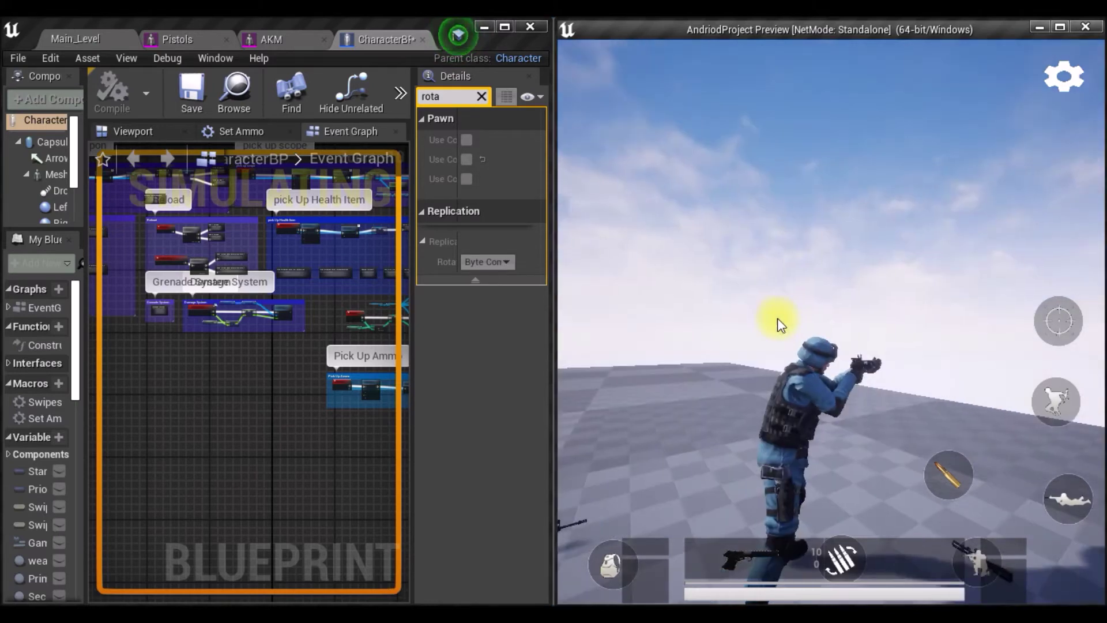
left_click(178, 38)
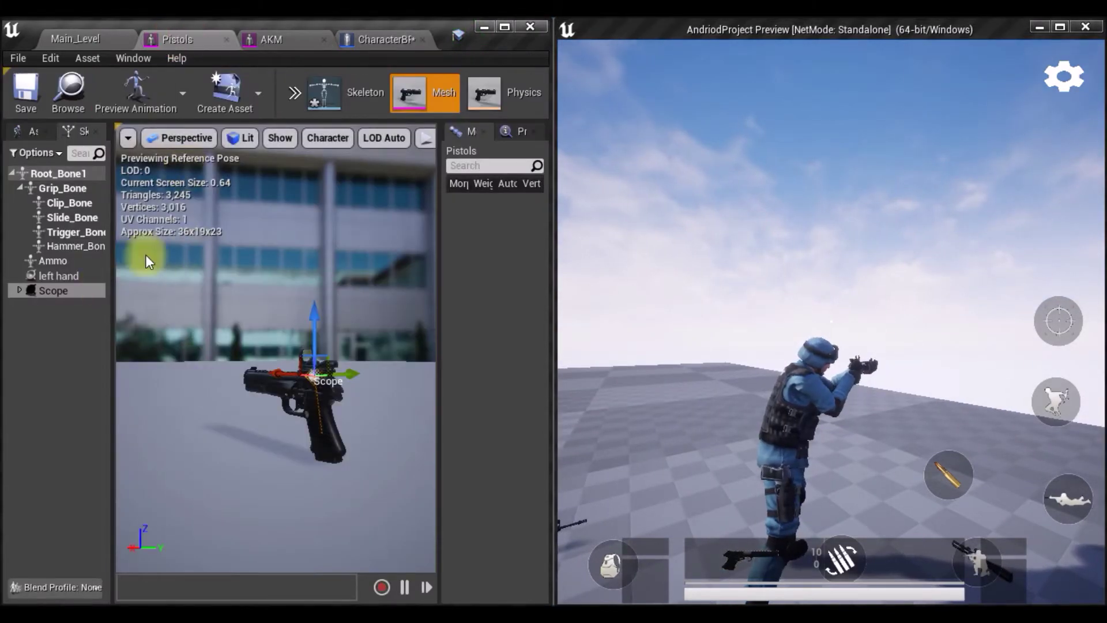
left_click(281, 36)
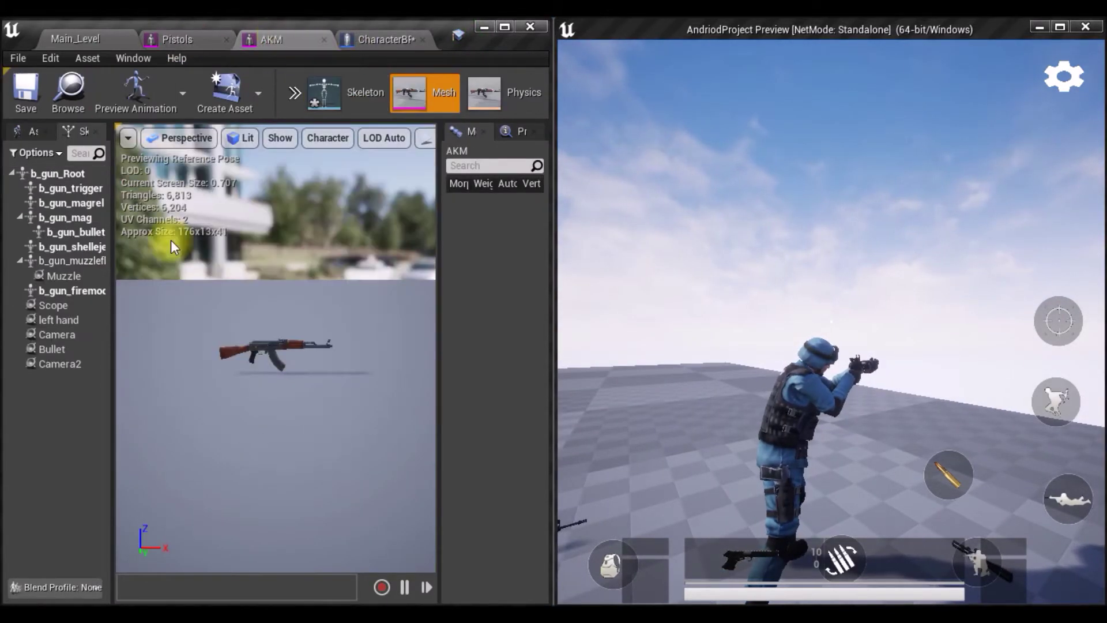
left_click(57, 331)
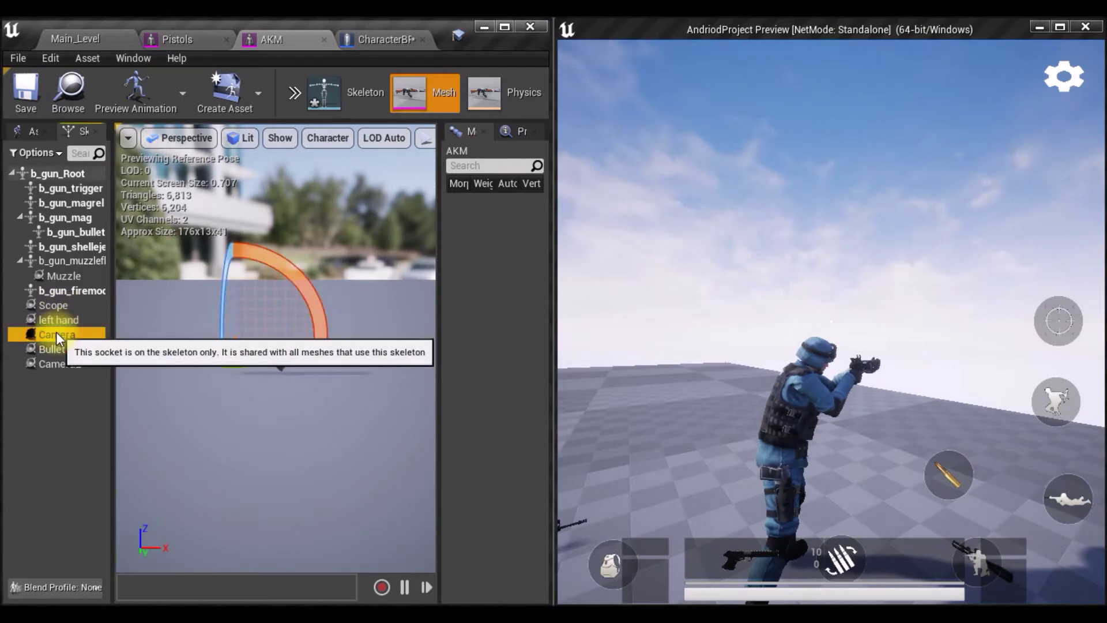
left_click(56, 331)
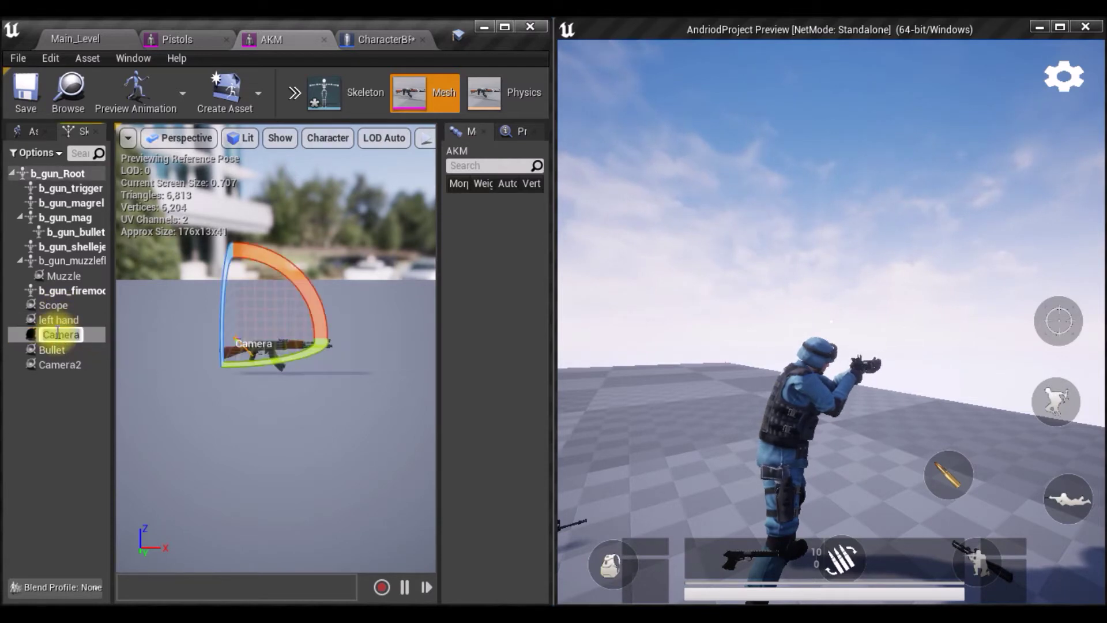
left_click(77, 411)
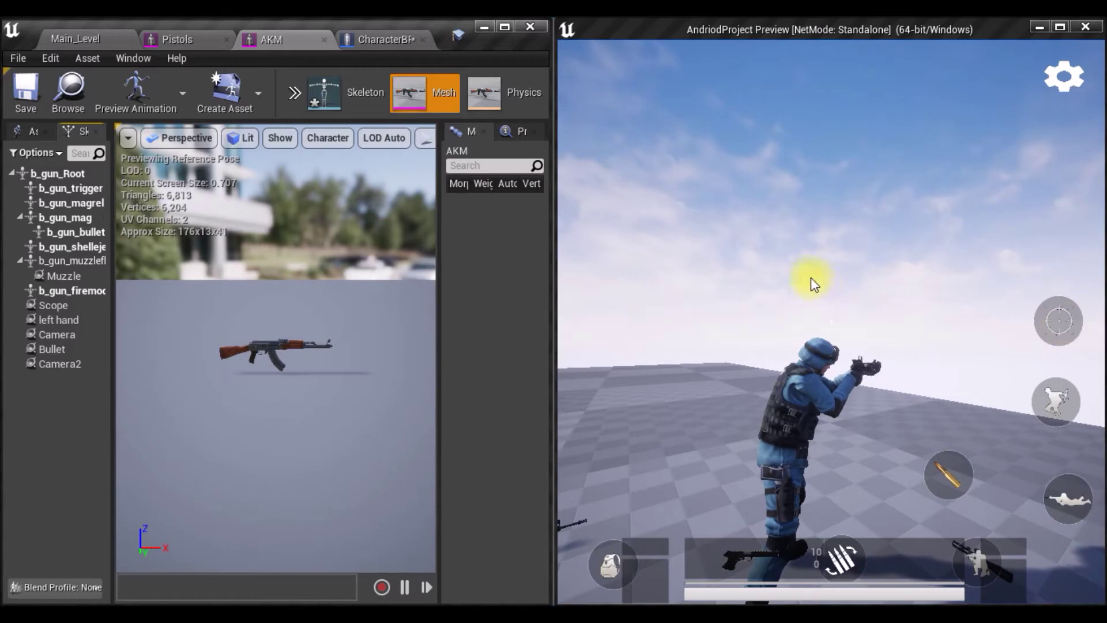
left_click_drag(810, 278, 963, 295)
left_click(1050, 309)
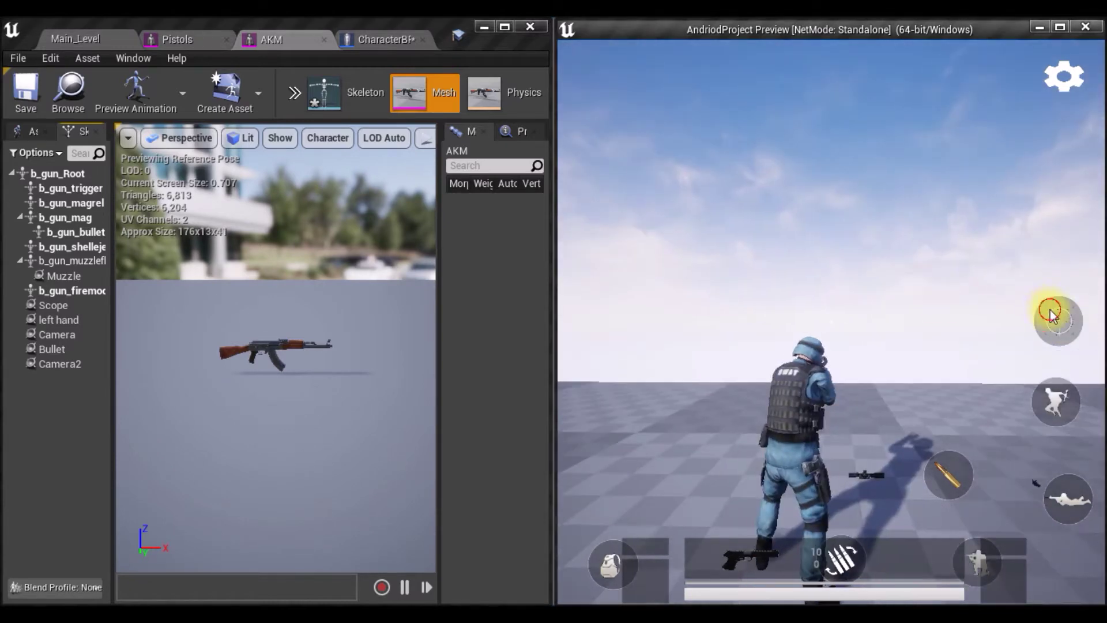
left_click_drag(863, 311, 902, 363)
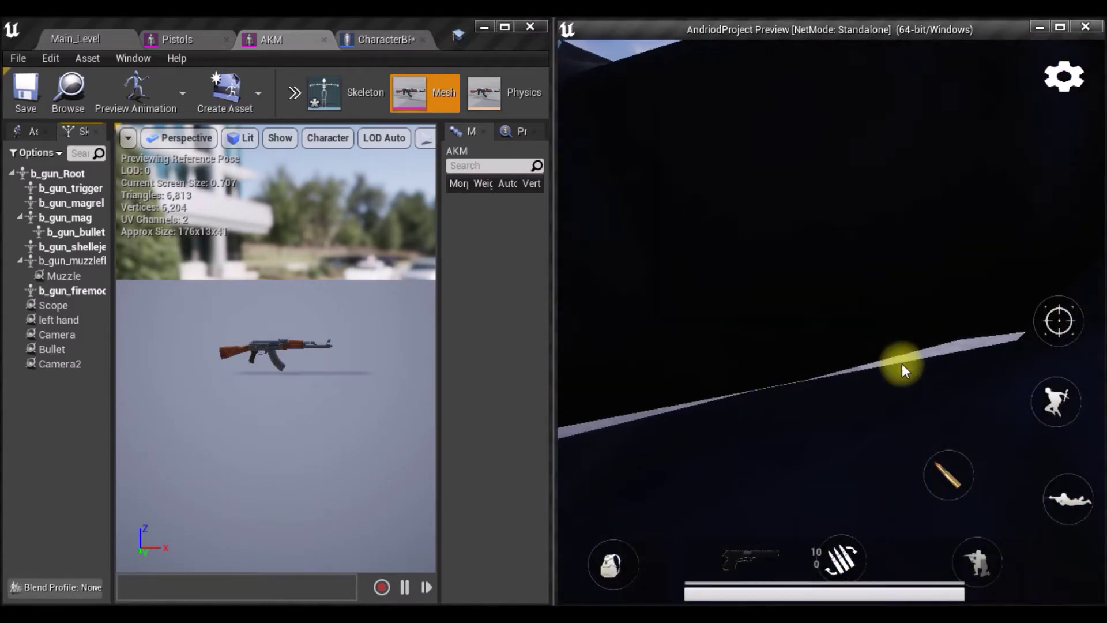
left_click(170, 39)
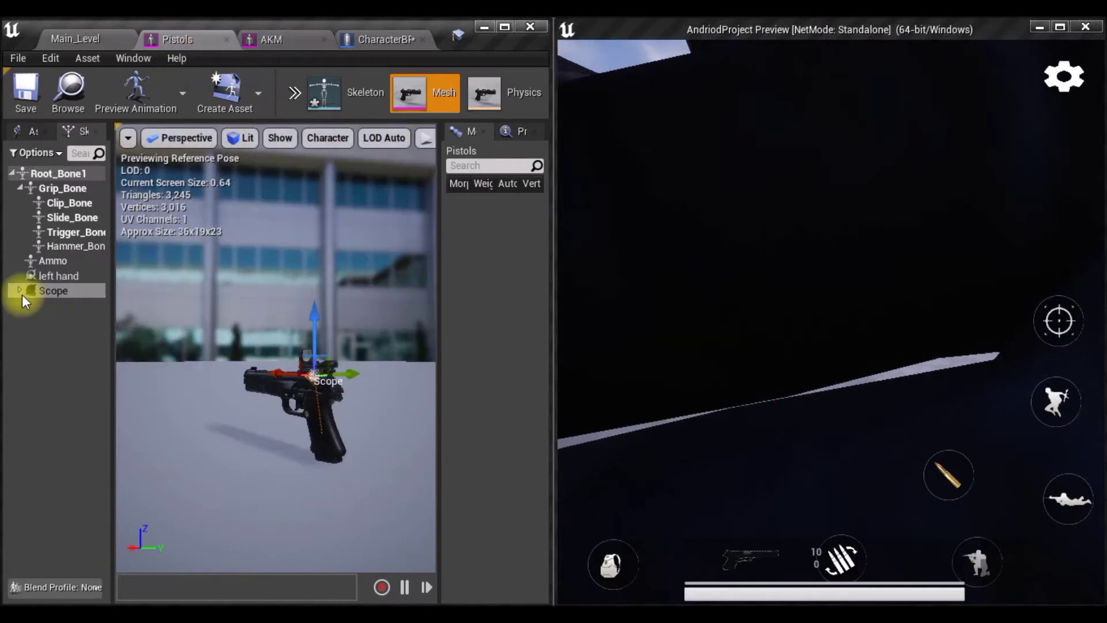
Add a socket named Camera to Root_Bone1.
right_click(54, 175)
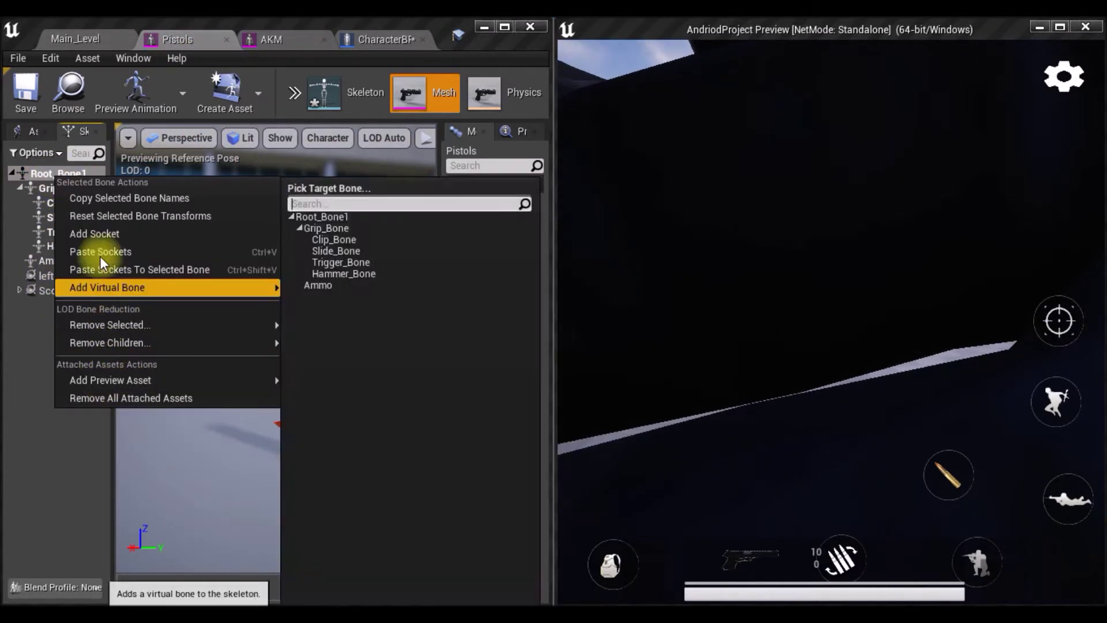
left_click(96, 233)
left_click(58, 318)
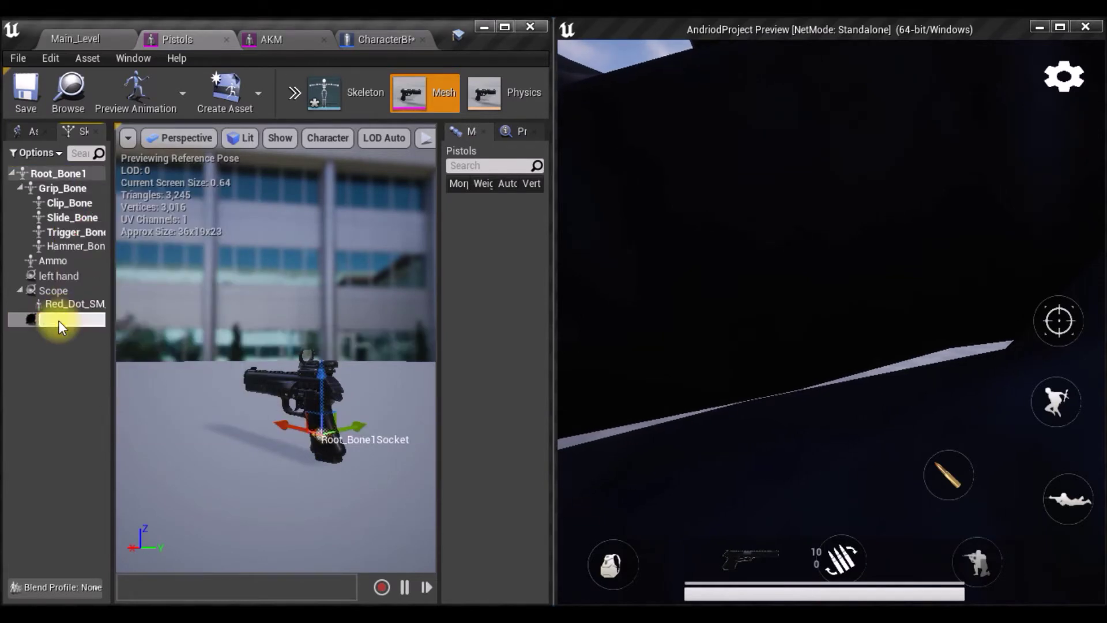
type("Camera")
left_click(50, 377)
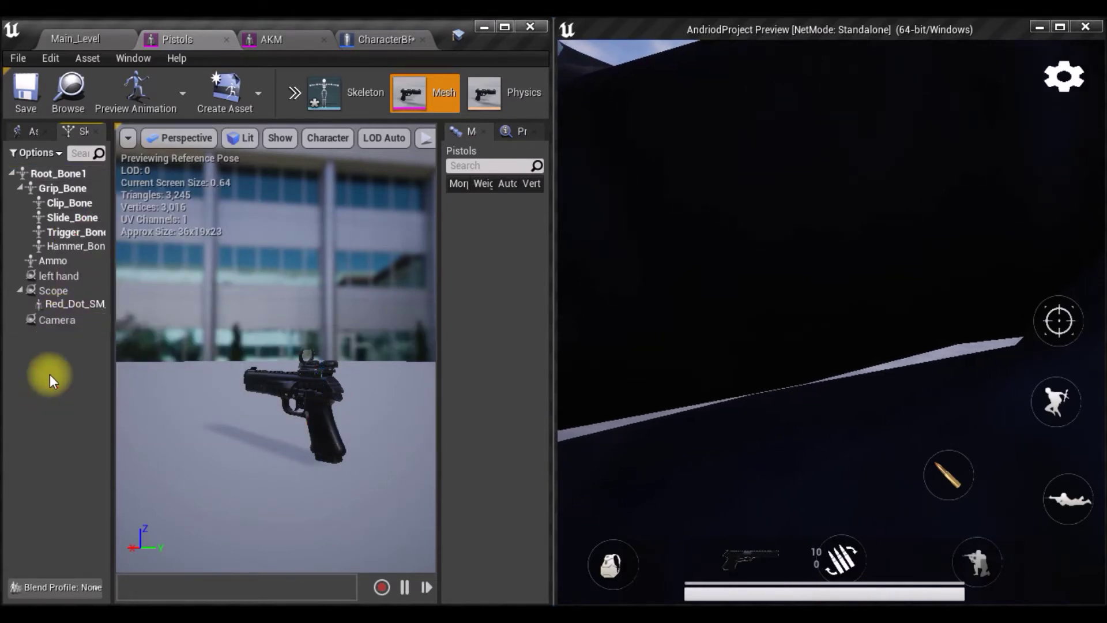
Raise the Camera socket onto the red-dot sight, then open the in-game inventory.
left_click(63, 324)
left_click_drag(317, 397, 321, 343)
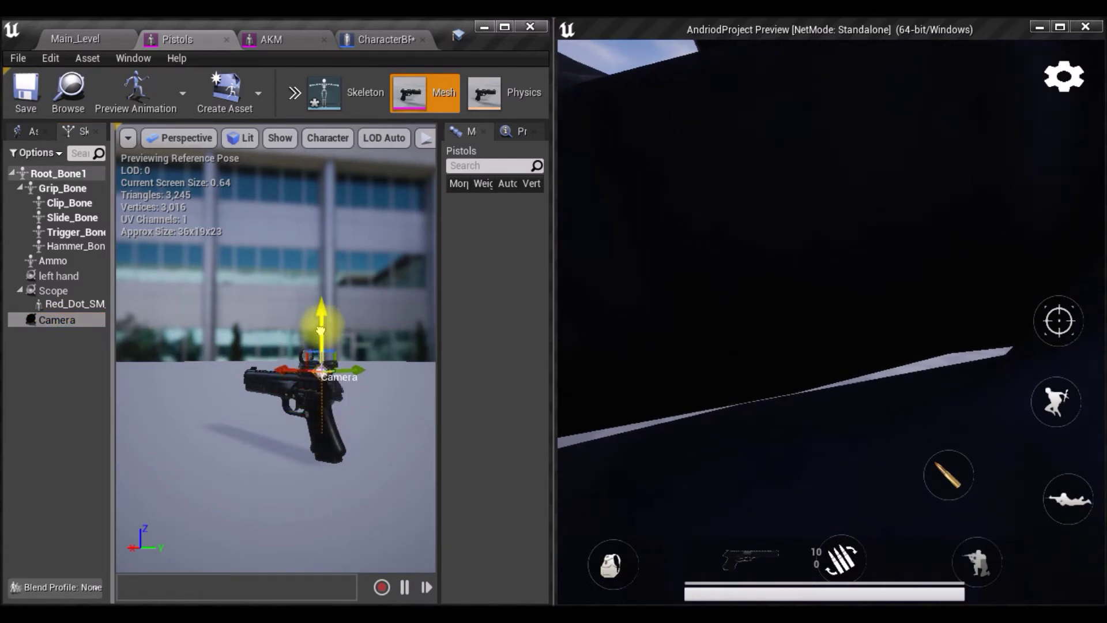
left_click_drag(283, 359, 331, 365)
mouse_move(858, 361)
left_mouse_down()
mouse_move(1071, 341)
mouse_move(856, 436)
left_mouse_up()
left_click(606, 562)
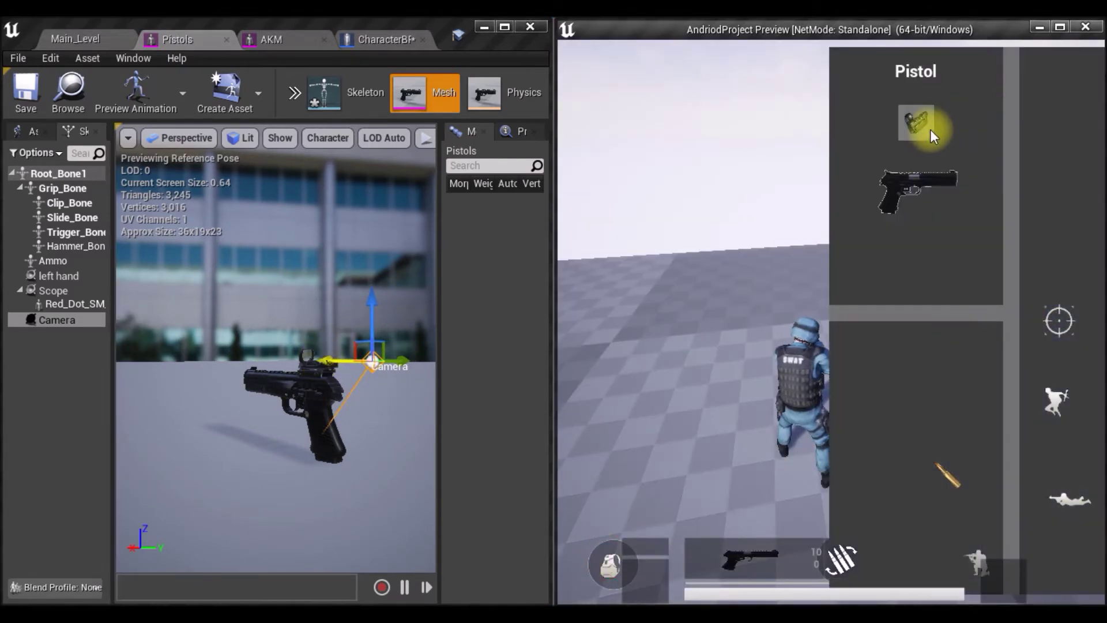
While aiming in the playtest, lower the pistol's Camera socket slightly so the view lines up with the sight.
left_click(613, 557)
left_click_drag(1057, 319, 946, 154)
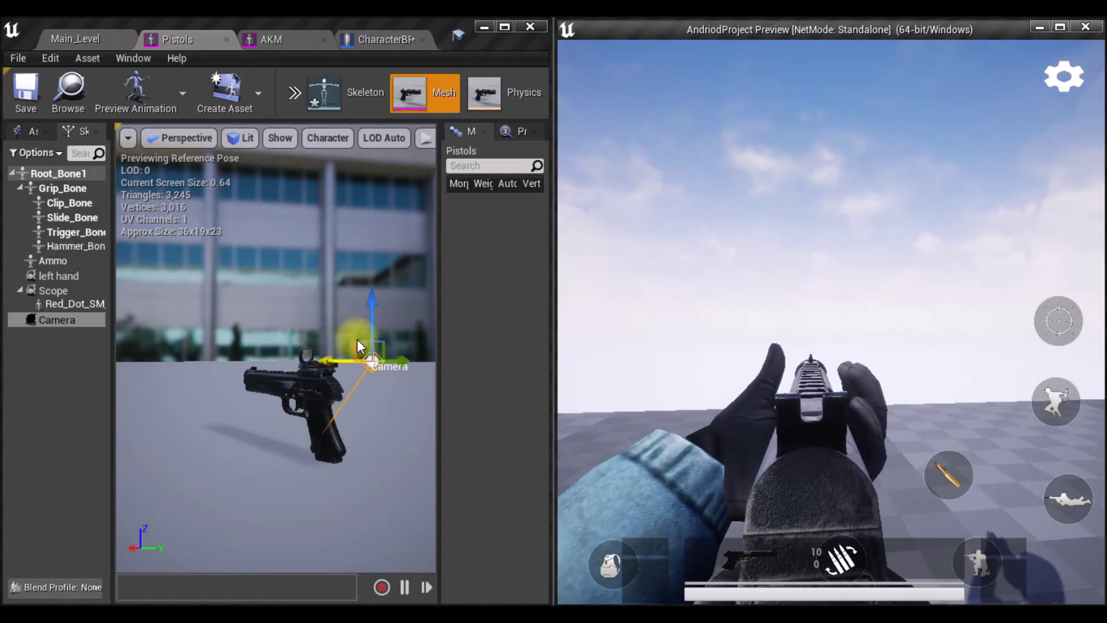
mouse_move(363, 445)
left_mouse_down()
mouse_move(469, 454)
mouse_move(351, 342)
left_mouse_up()
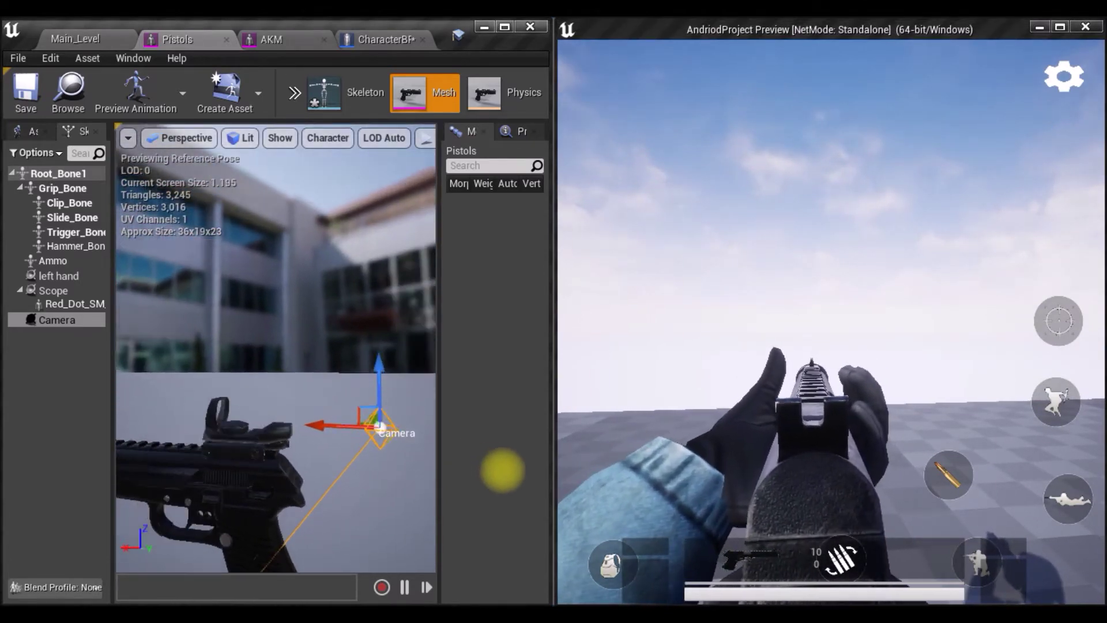
left_click_drag(350, 338, 353, 362)
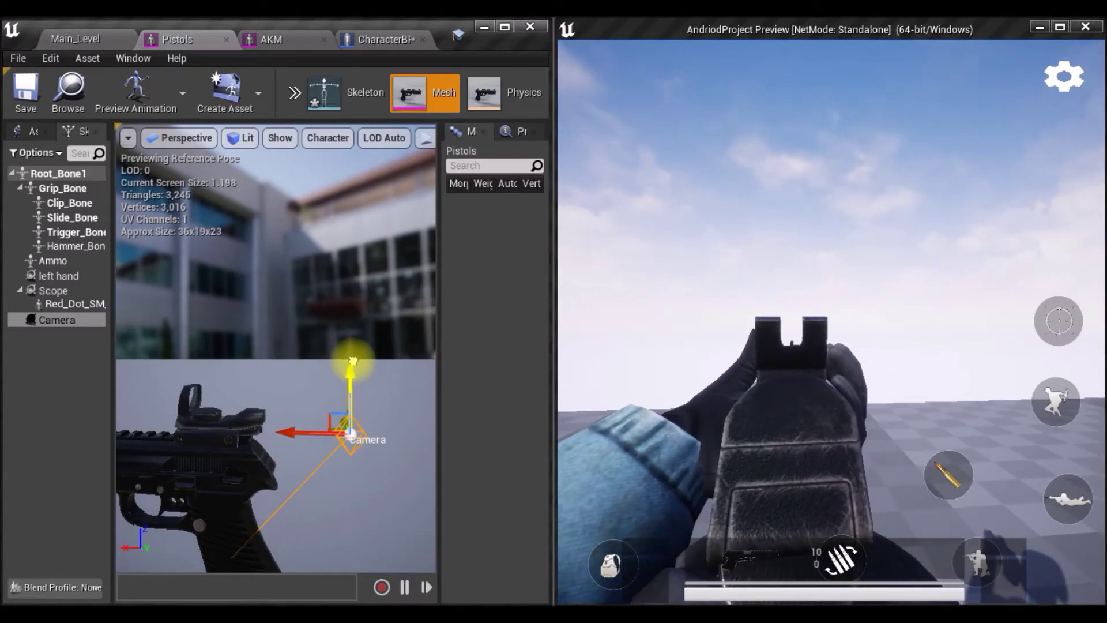
left_click_drag(352, 361, 352, 360)
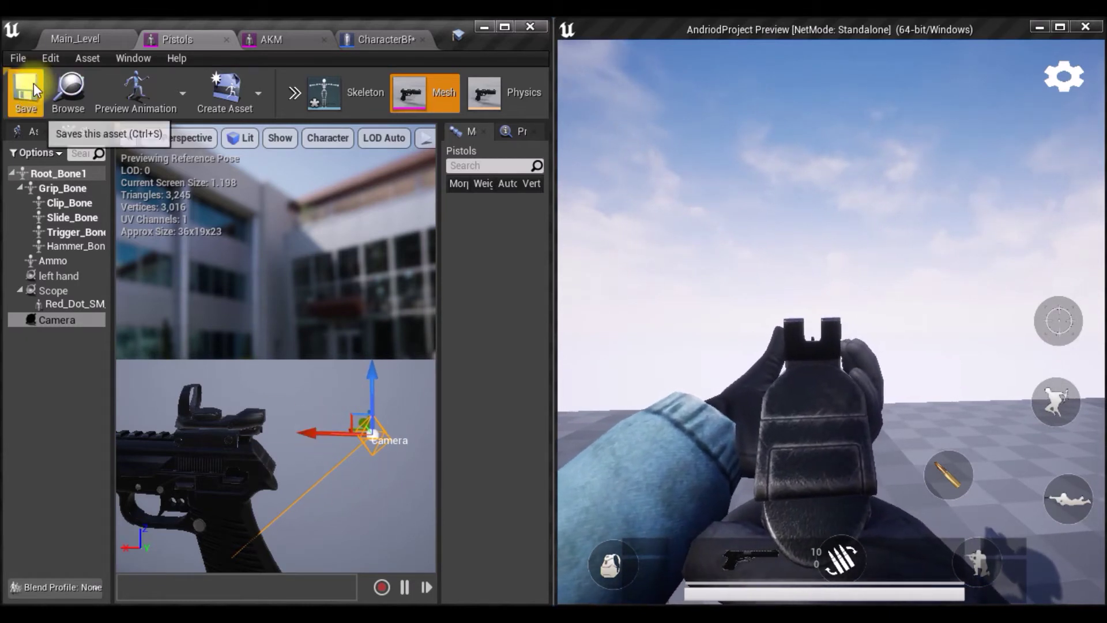
Add a socket named Camera2 to the pistol's Root_Bone1, matching the AKM's Camera2 socket name.
left_click(288, 43)
left_click(69, 363)
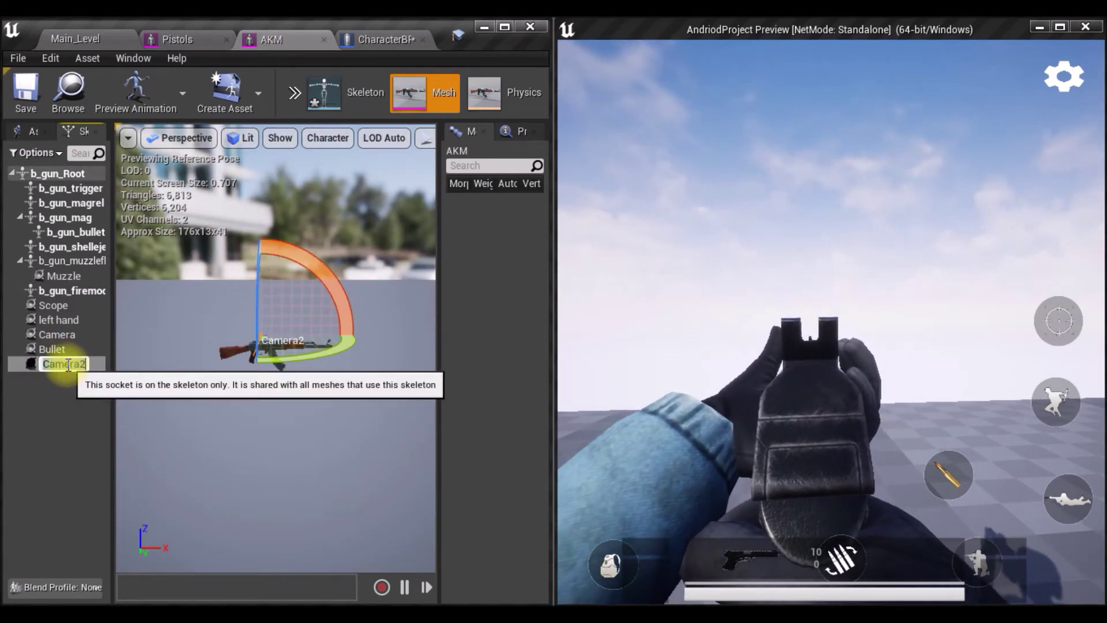
key("F2")
left_click(178, 37)
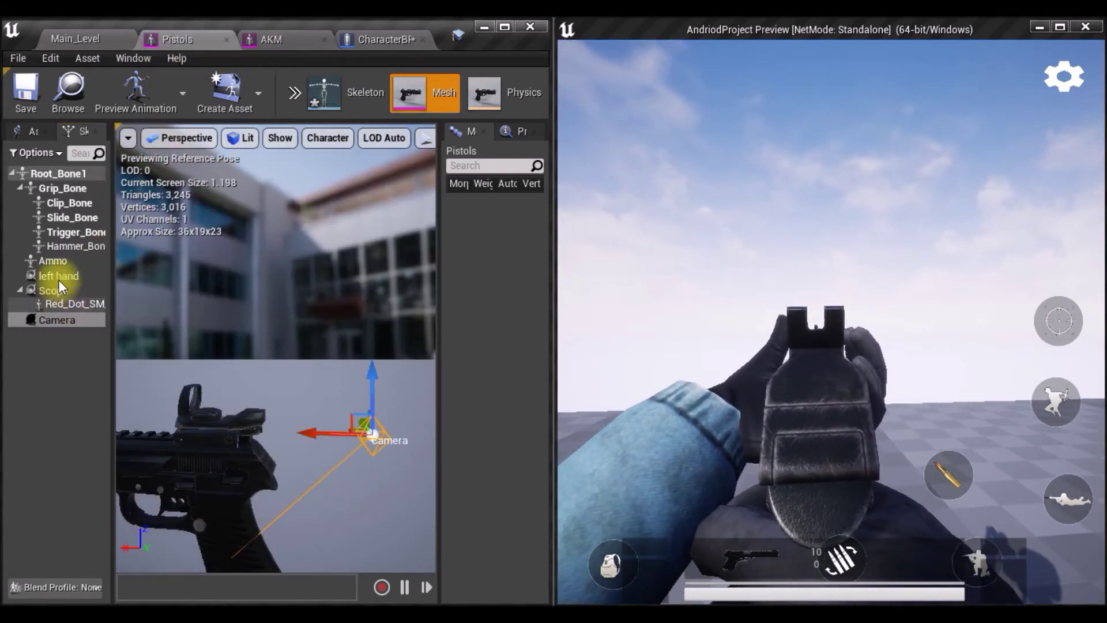
right_click(61, 174)
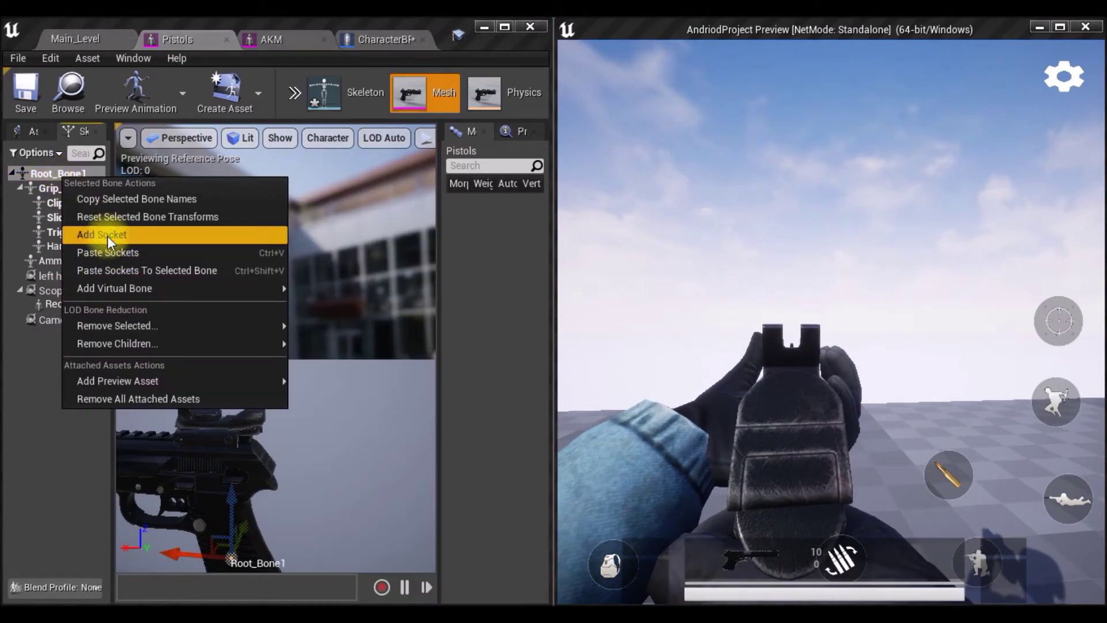
left_click(106, 236)
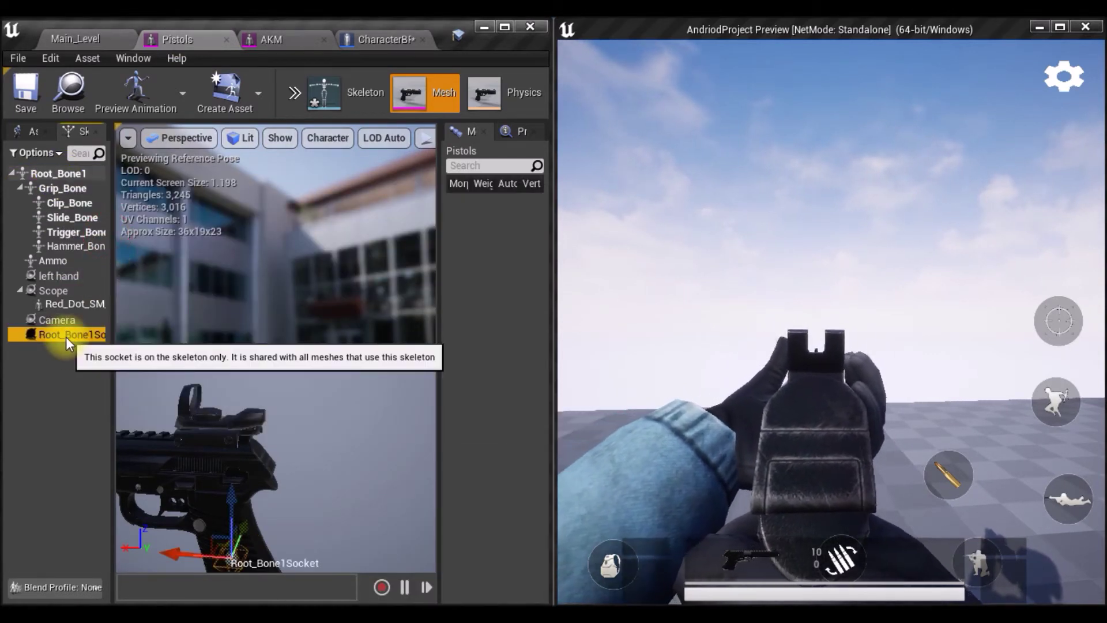
key("F2")
type("Camera2")
key("Return")
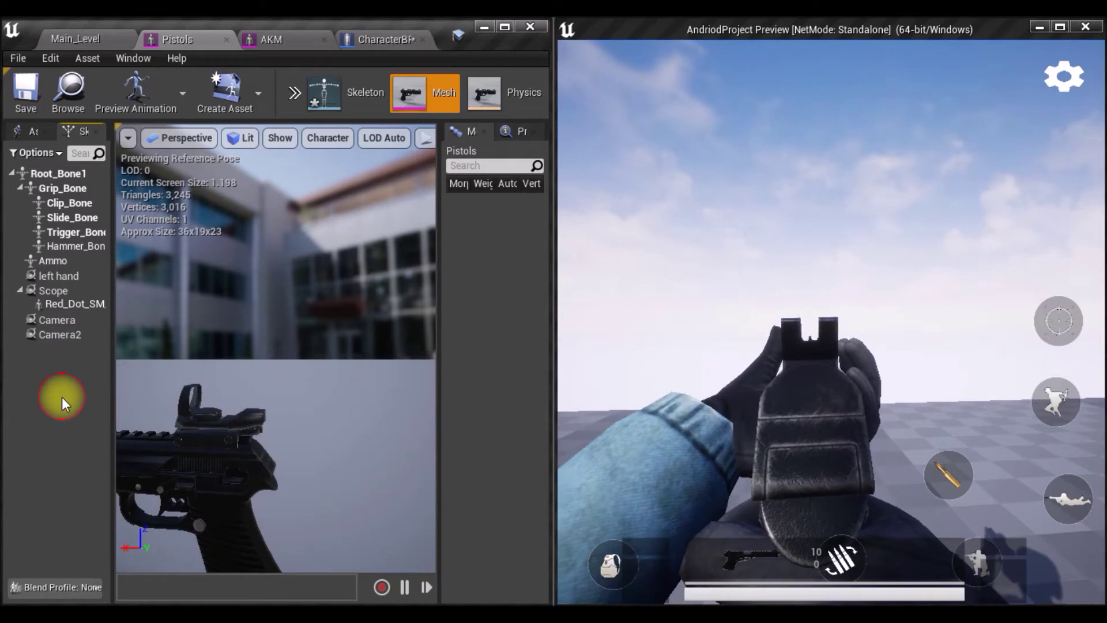
In the playtest, pick up the RedDot attachment and open the inventory.
left_click_drag(736, 289, 734, 512)
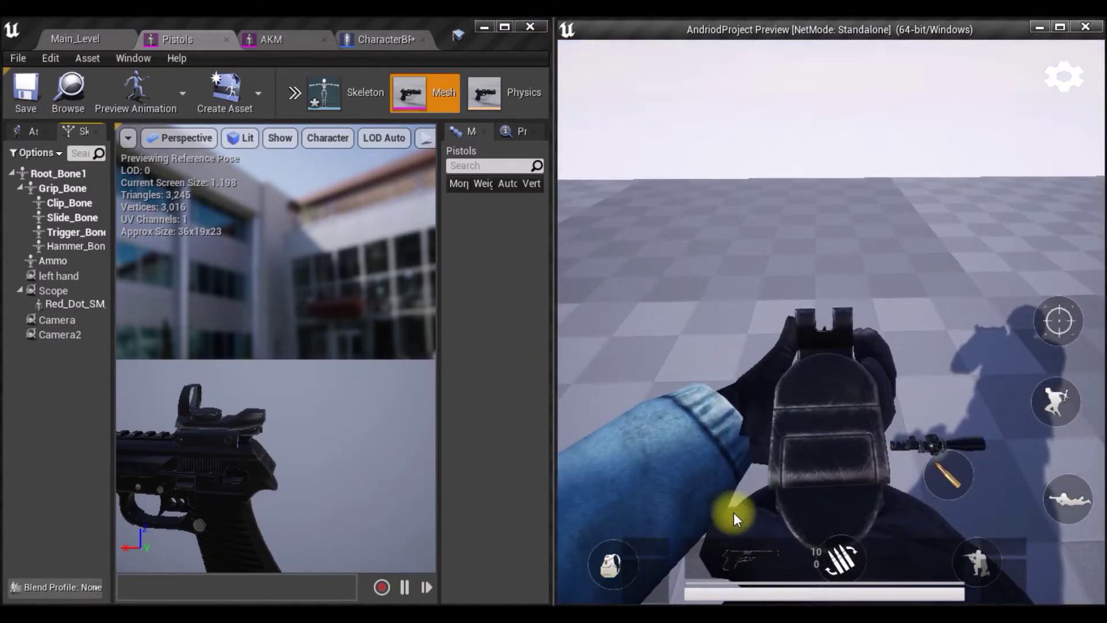
left_click(1062, 317)
mouse_move(950, 209)
left_mouse_down()
mouse_move(901, 347)
mouse_move(888, 264)
left_mouse_up()
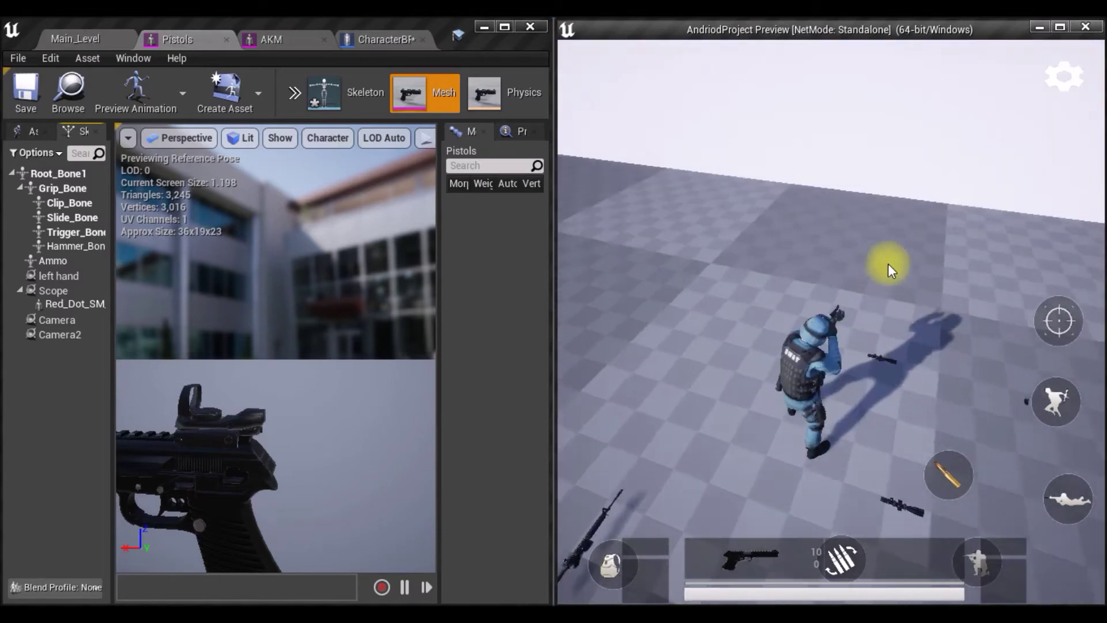
left_click(940, 398)
left_click(610, 565)
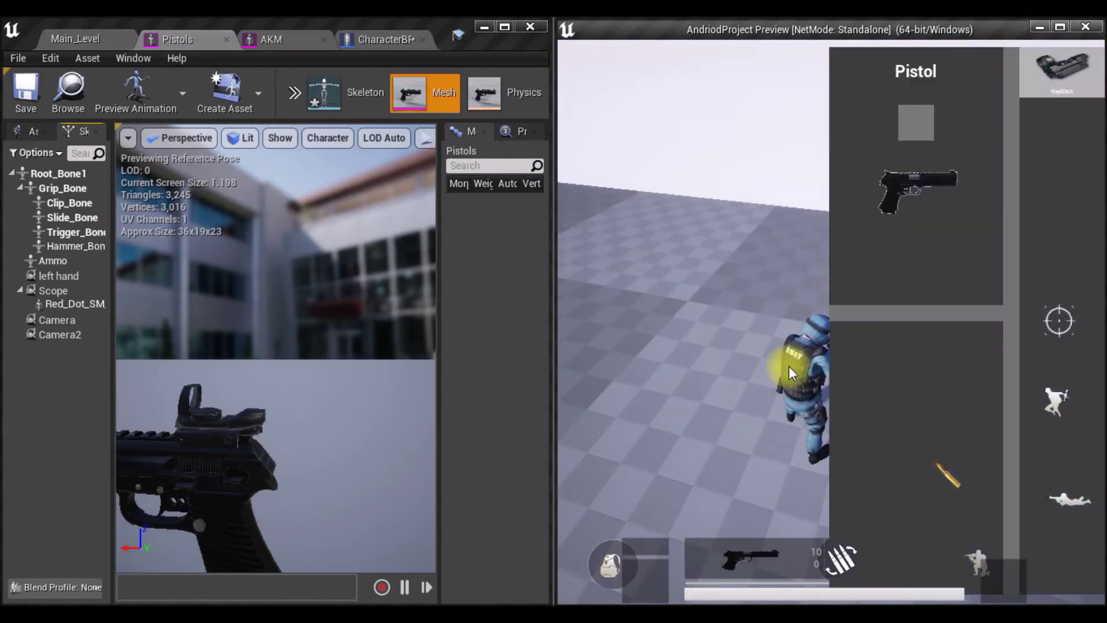
left_click_drag(795, 210, 1020, 68)
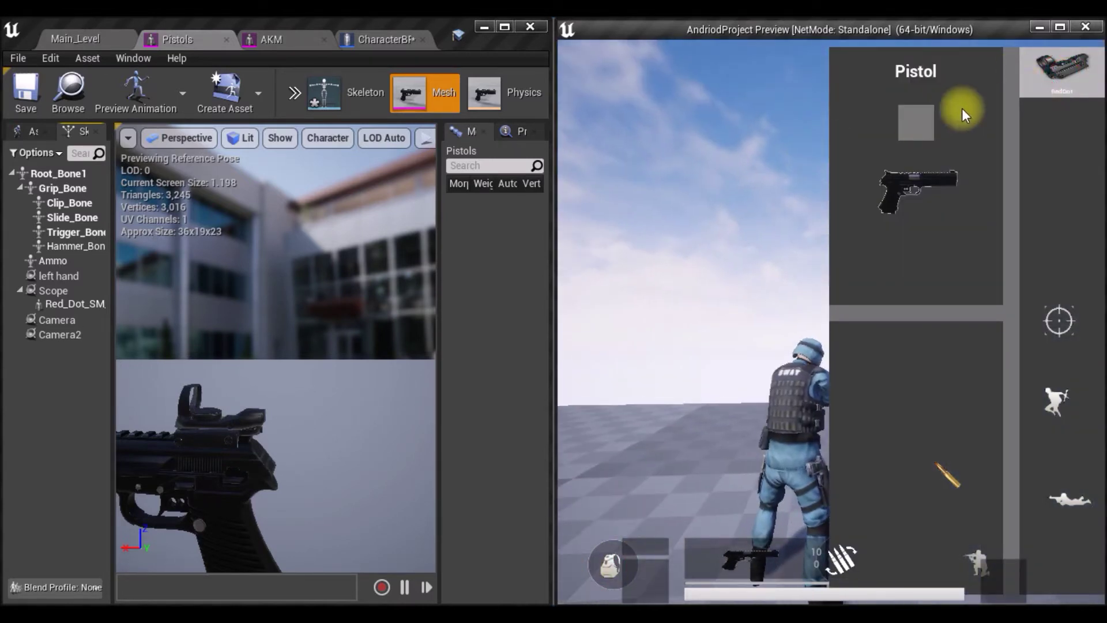
Aim in the playtest and move Camera2 above the slide, behind the pistol's rear.
mouse_move(742, 264)
left_mouse_down()
mouse_move(779, 267)
mouse_move(654, 521)
left_mouse_up()
left_click(762, 285)
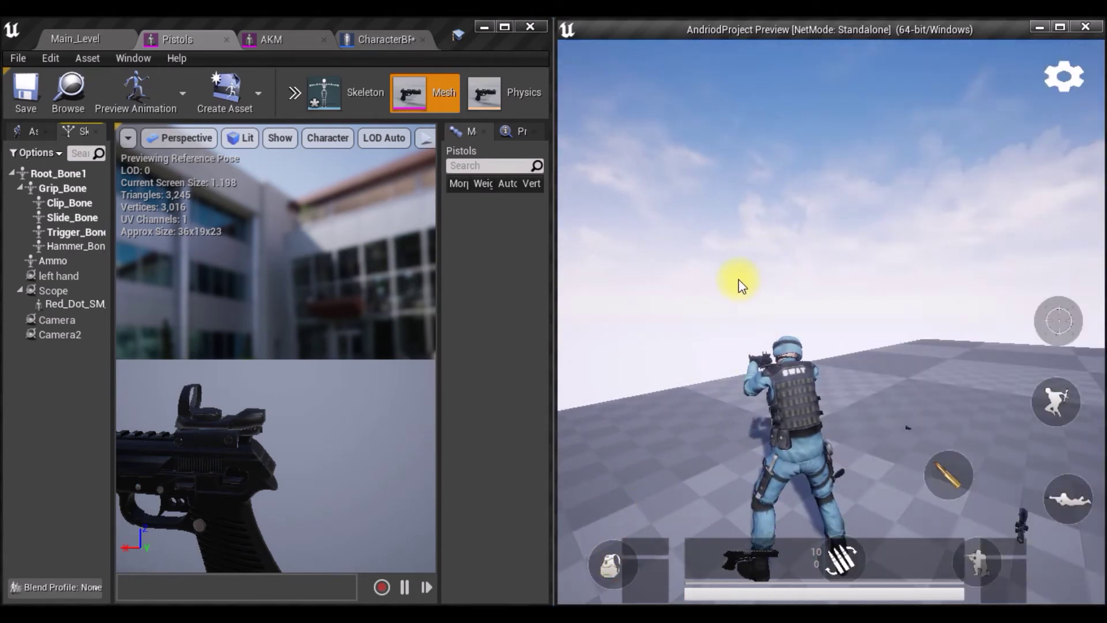
left_click(1050, 323)
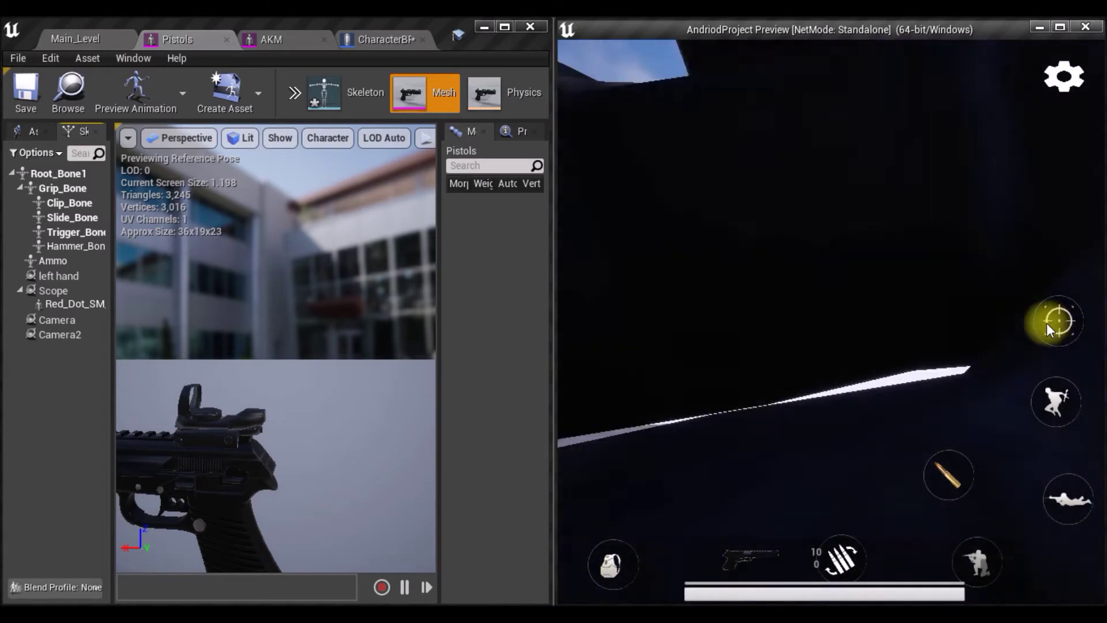
left_click(84, 340)
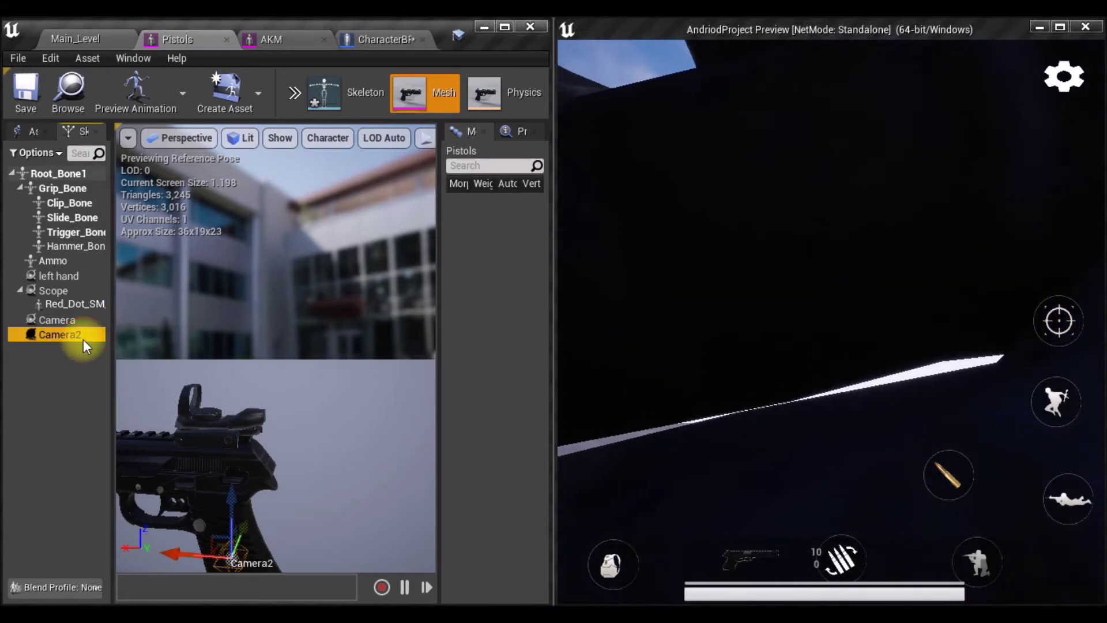
left_click_drag(236, 328, 248, 416)
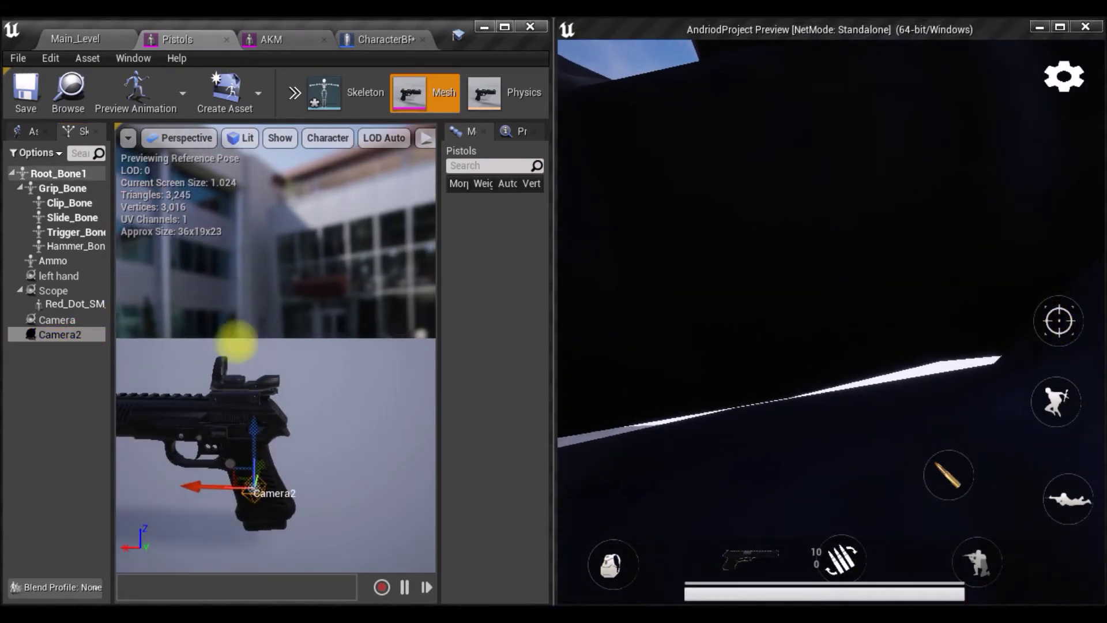
left_click_drag(255, 426, 264, 334)
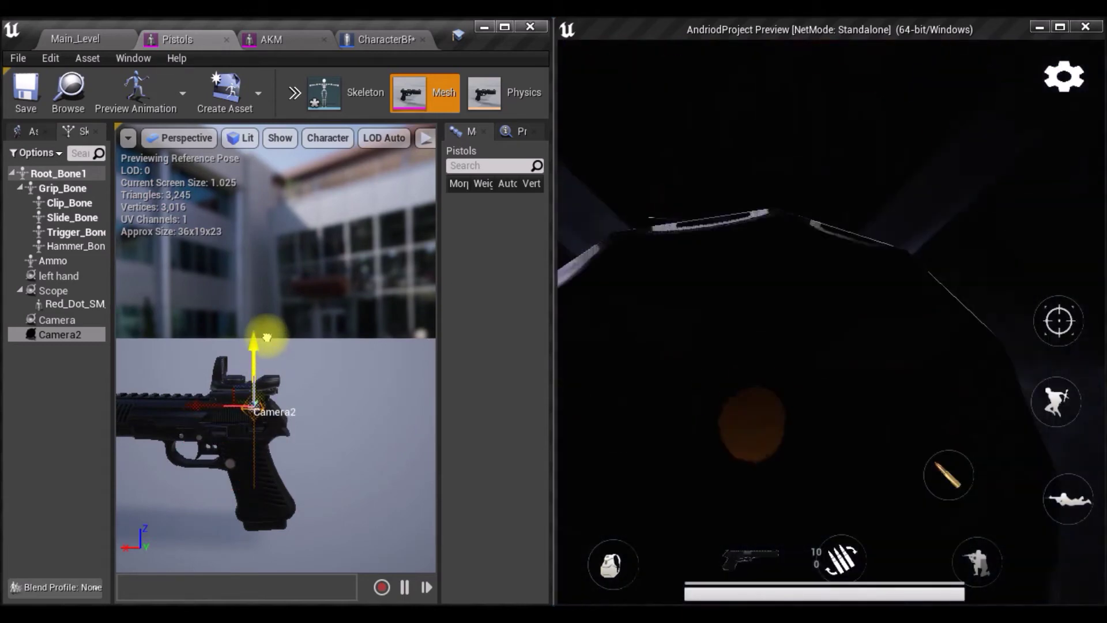
left_click_drag(220, 379, 288, 399)
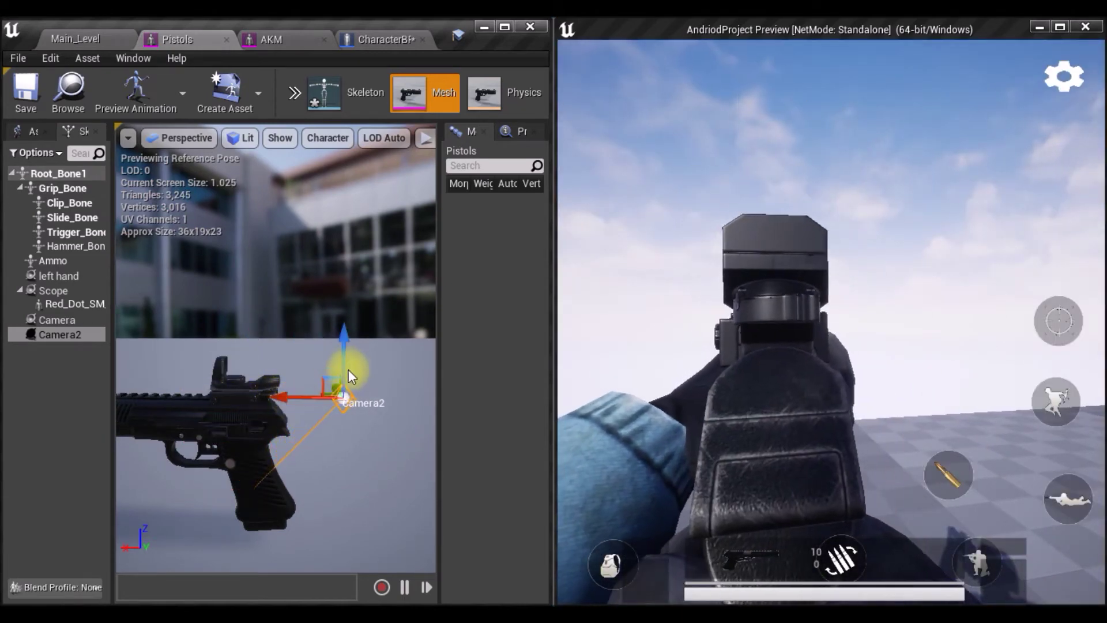
left_click_drag(344, 365, 333, 338)
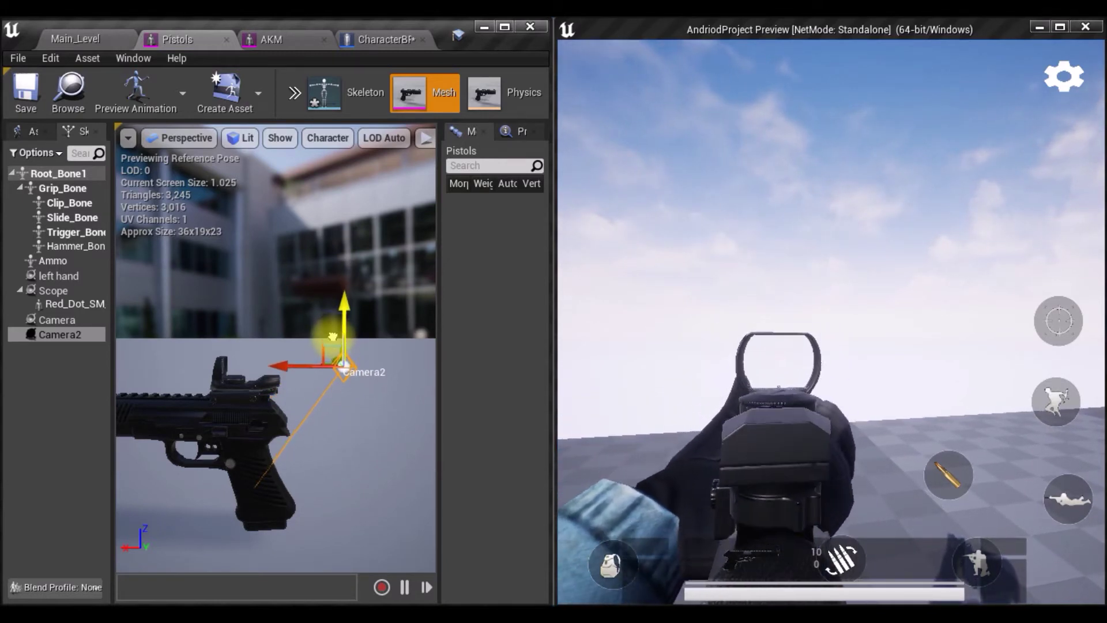
Check the sight alignment from behind, then maximize the game preview.
mouse_move(813, 232)
left_mouse_down()
mouse_move(821, 317)
mouse_move(871, 343)
left_mouse_up()
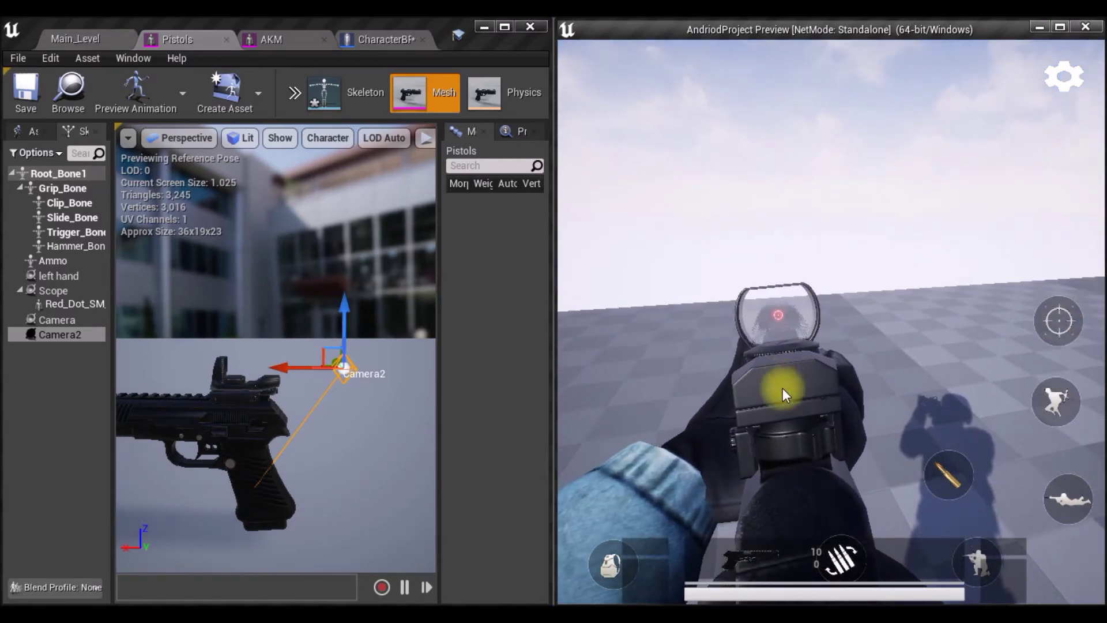
mouse_move(376, 465)
left_mouse_down()
mouse_move(118, 444)
mouse_move(58, 462)
mouse_move(55, 511)
left_mouse_up()
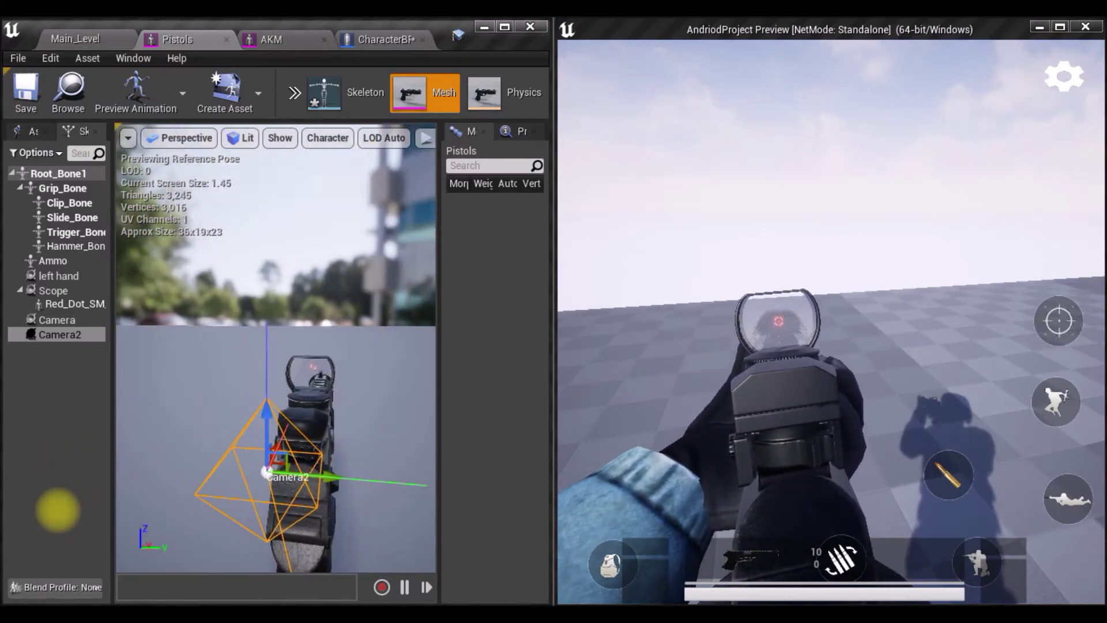
left_click(1063, 29)
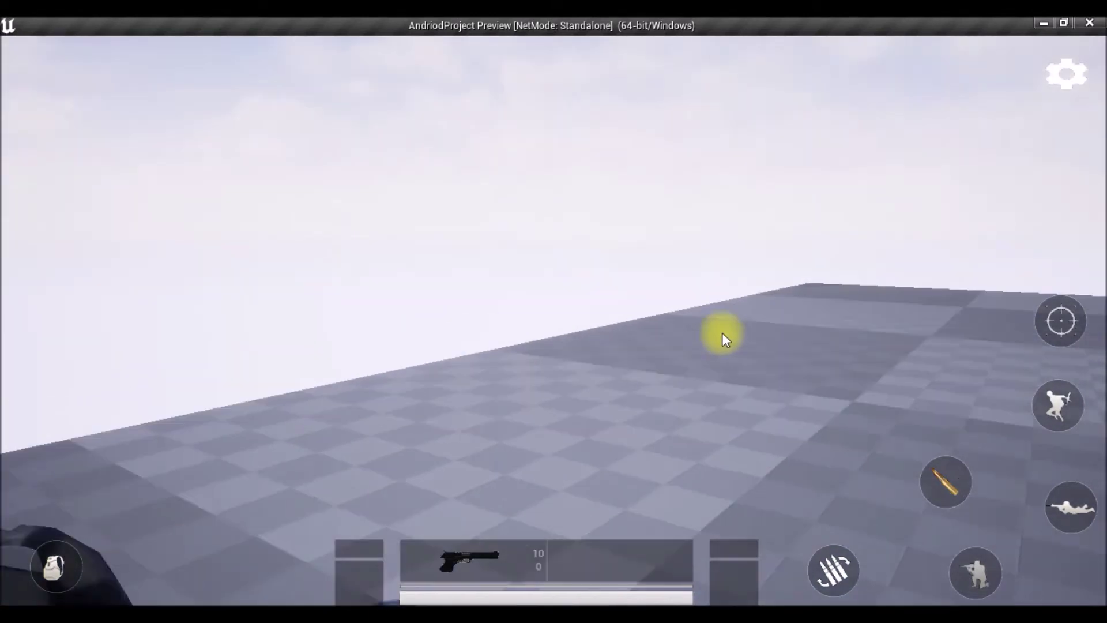
Level the full-screen view on the red-dot reticle, then restore the preview to a smaller window.
left_click_drag(724, 340, 450, 396)
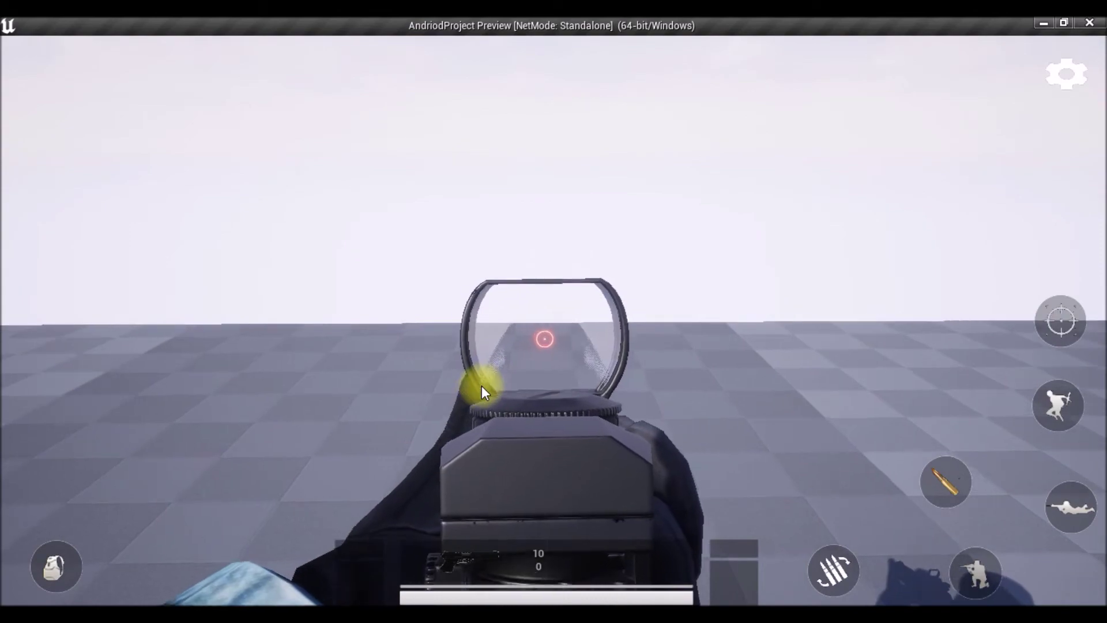
mouse_move(488, 20)
left_mouse_down()
mouse_move(1100, 35)
mouse_move(1104, 20)
left_mouse_up()
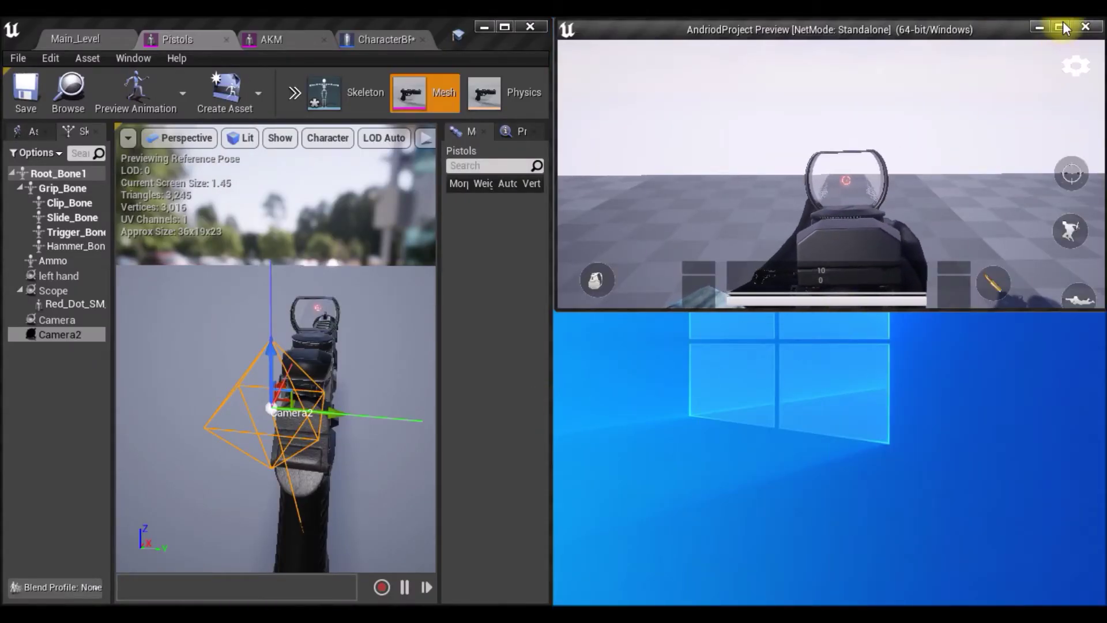
Dock the game preview in the right half and shift Camera2 slightly back along X.
left_click(1064, 27)
left_click_drag(647, 34, 1081, 108)
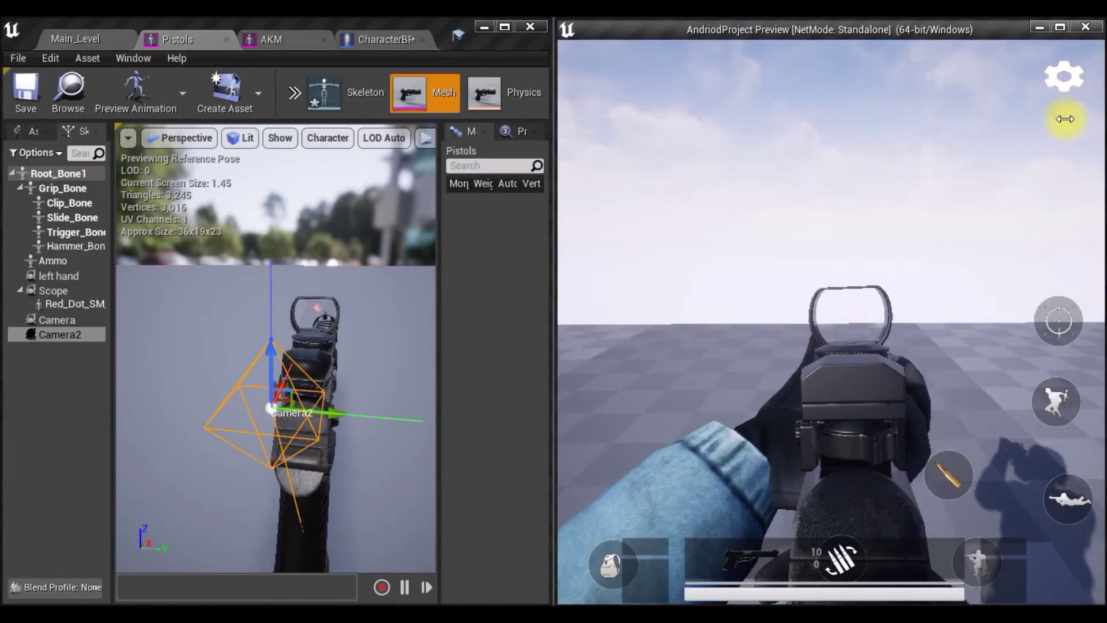
left_click_drag(433, 367, 705, 353)
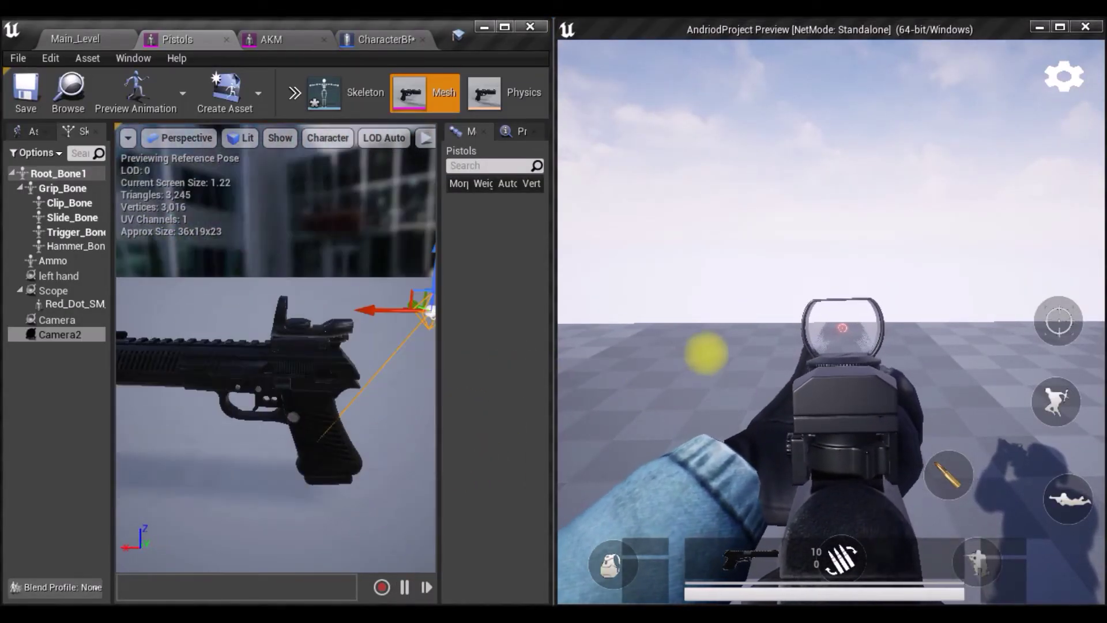
left_click_drag(277, 369, 253, 375)
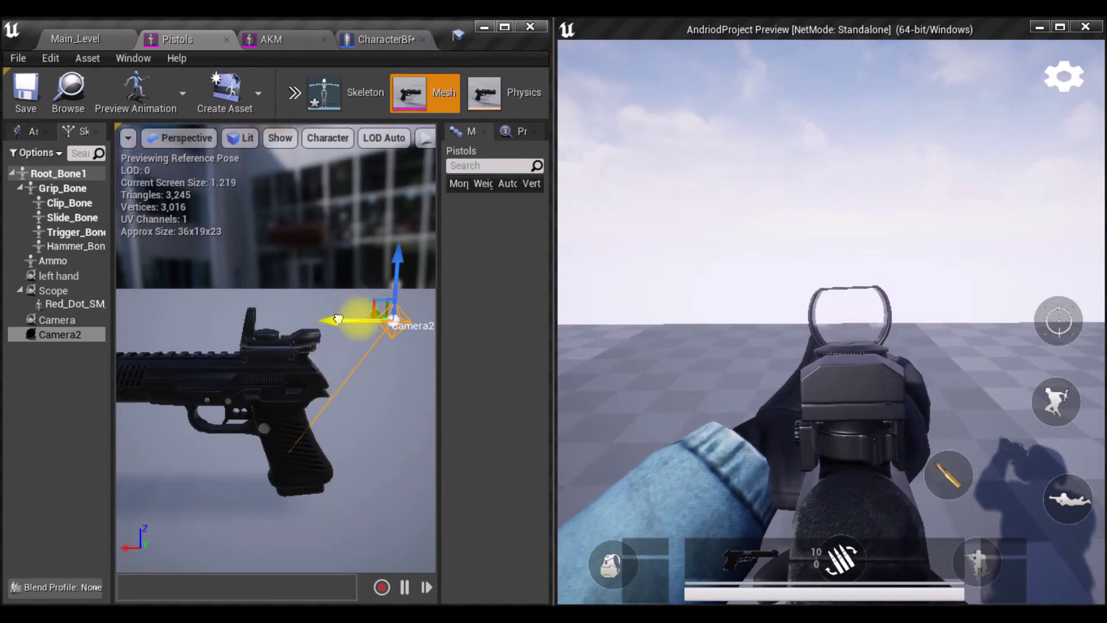
left_click_drag(339, 319, 360, 319)
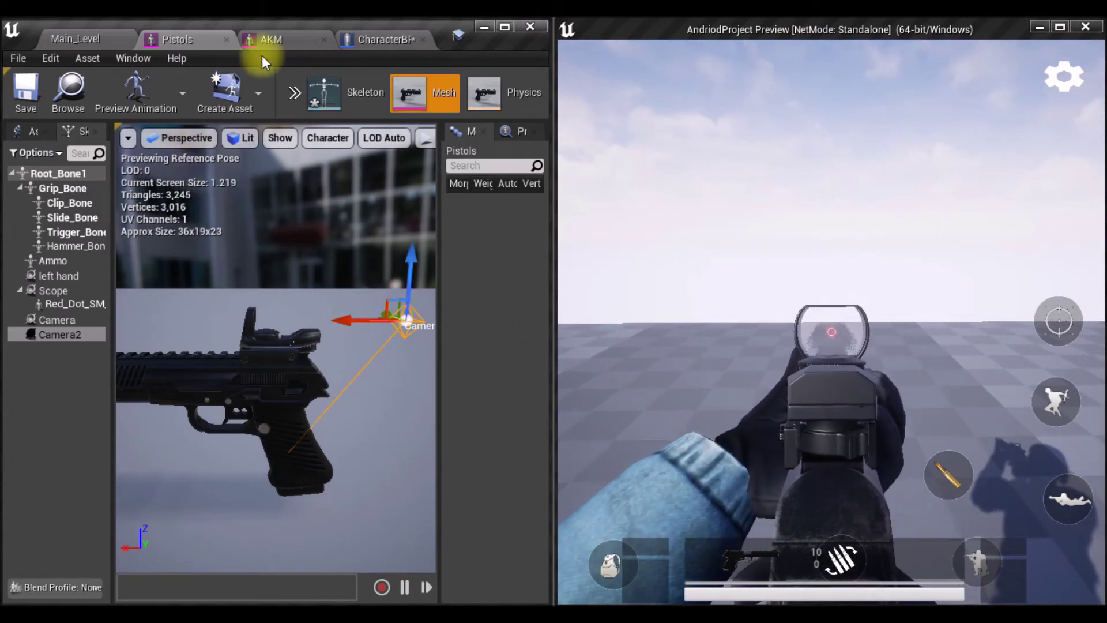
left_click(282, 46)
Check the AKM's Bullet socket name, then bring up Root_Bone1's actions on the Pistols skeleton.
left_click(56, 347)
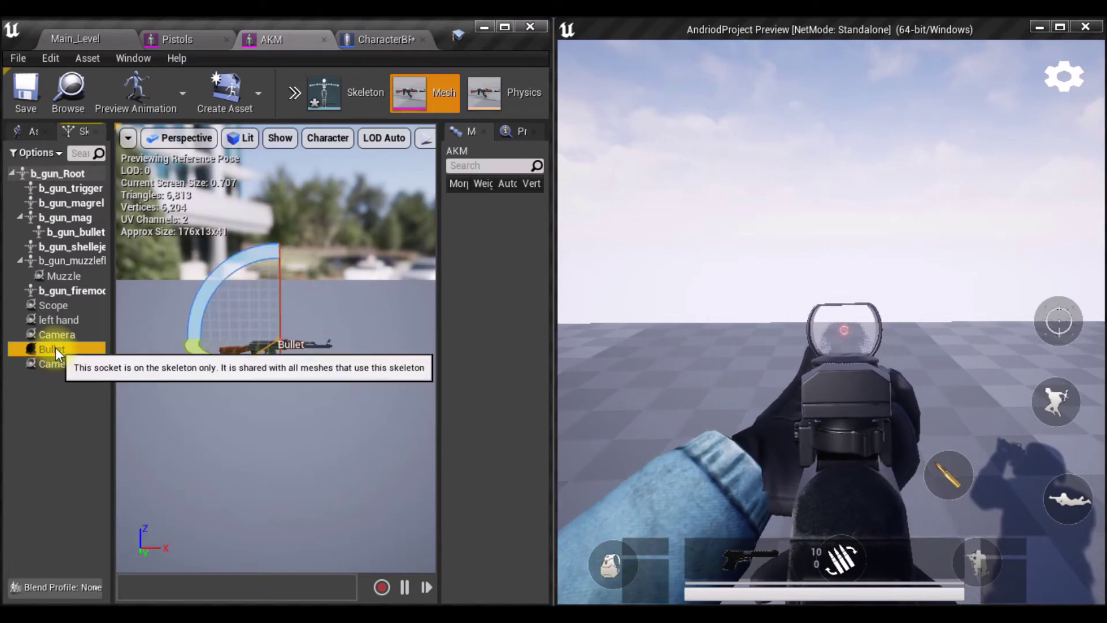
double_click(55, 347)
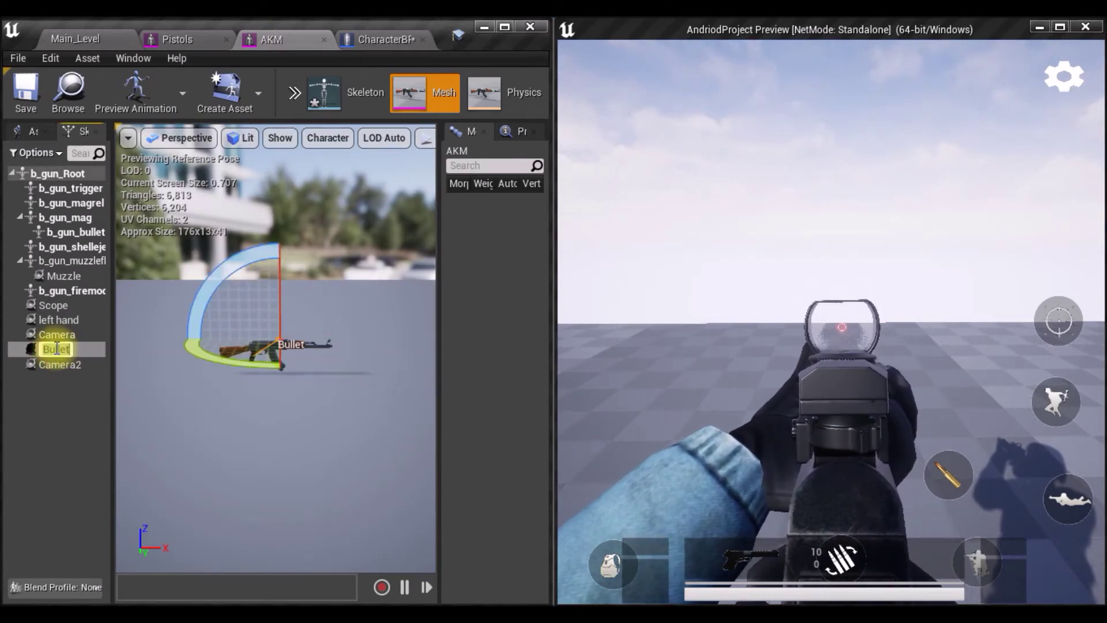
left_click(195, 38)
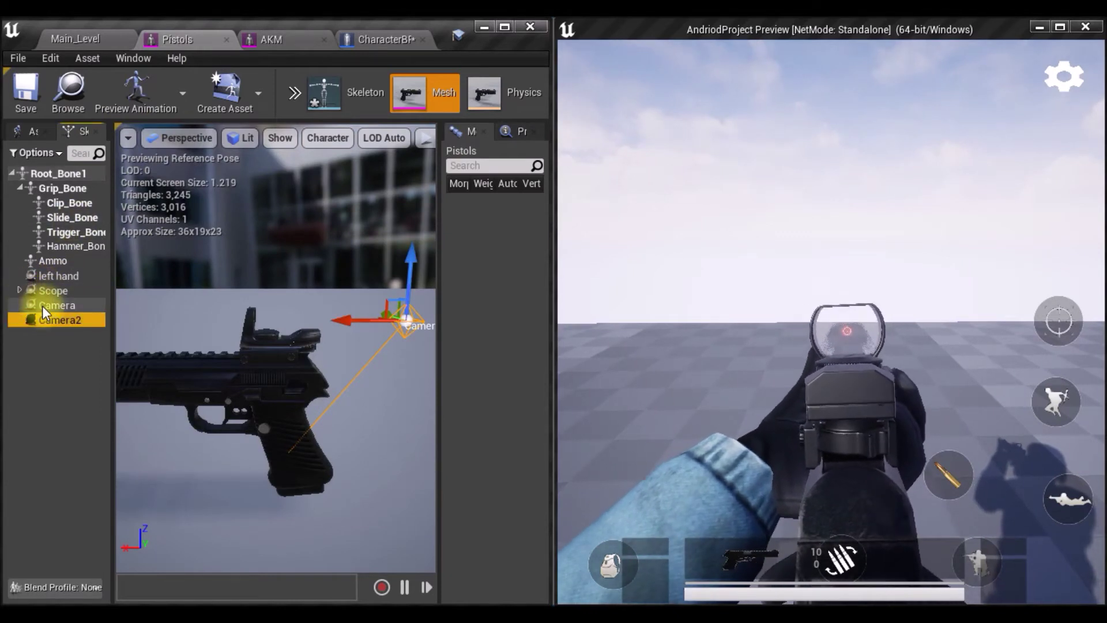
right_click(36, 171)
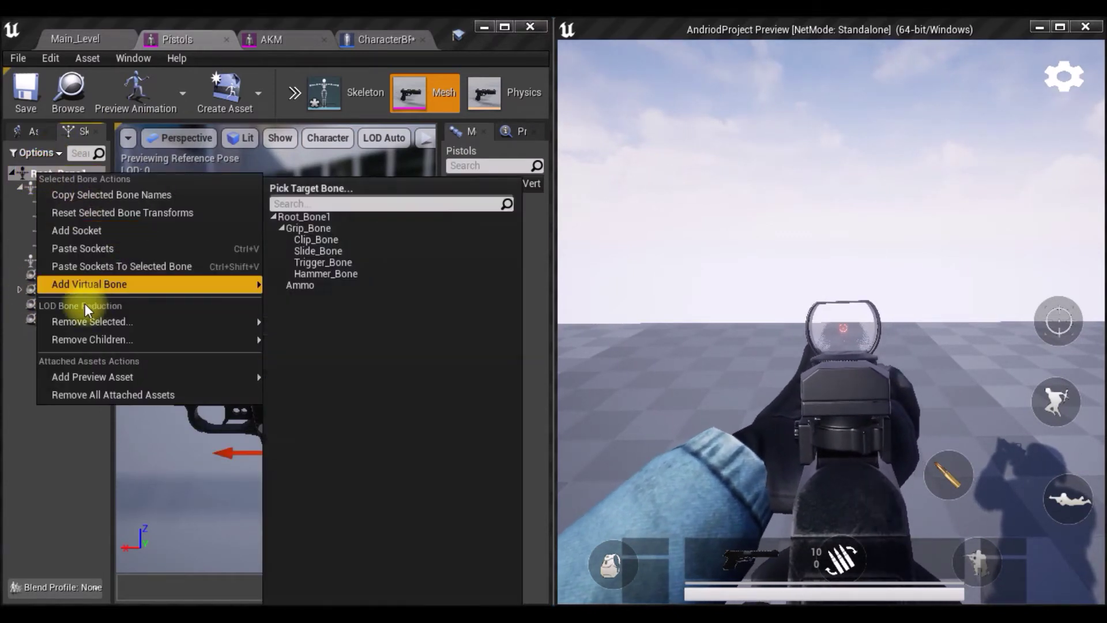
Add a socket named Bullet to Root_Bone1 and raise it up the pistol.
left_click(67, 234)
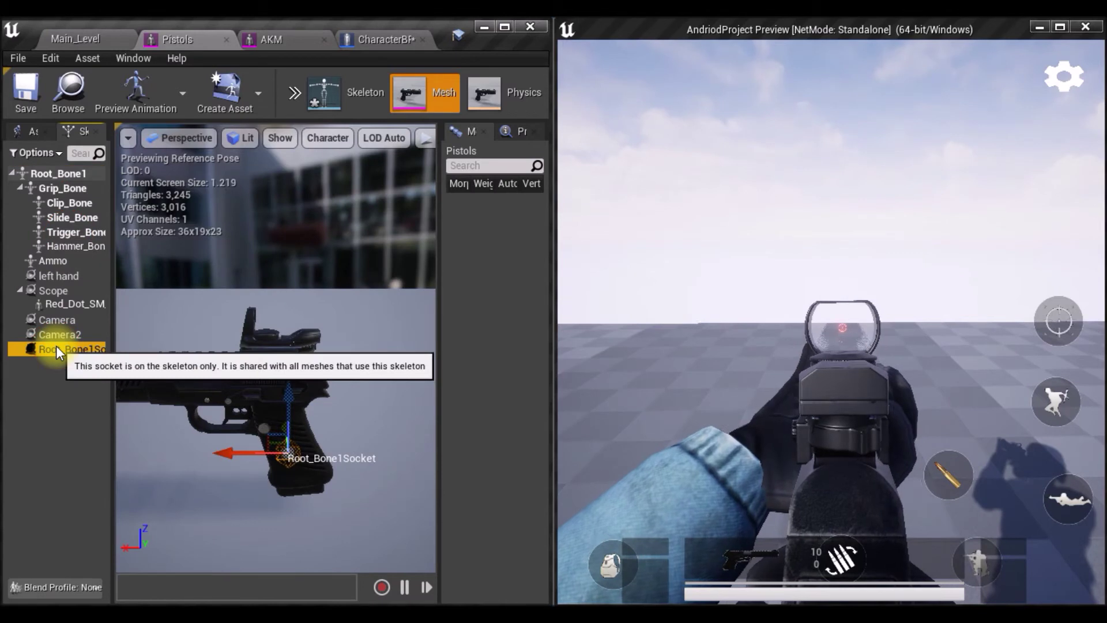
type("Bullet")
key("Return")
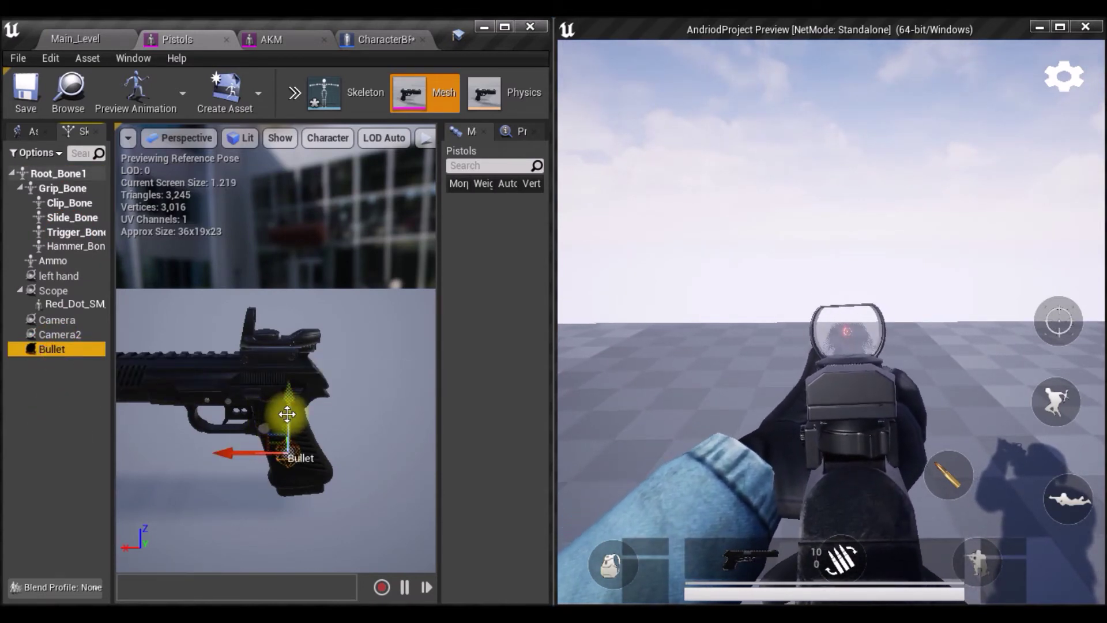
left_click_drag(286, 413, 289, 400)
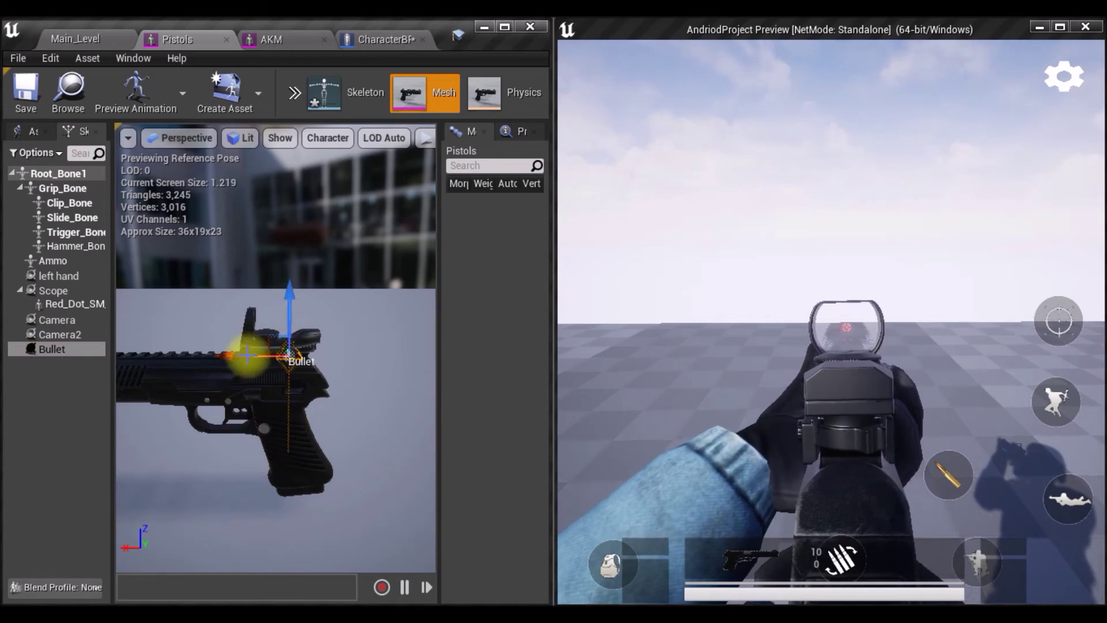
Remove the Red_Dot_SM preview mesh from the Scope socket.
scroll(216, 353, "up", 2)
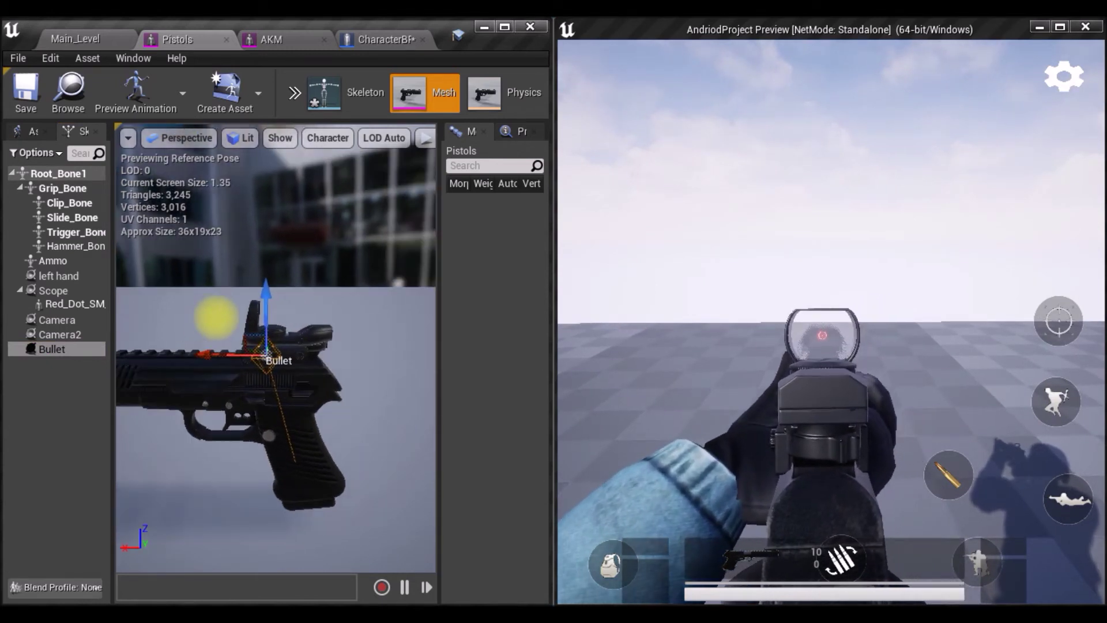
left_click(58, 305)
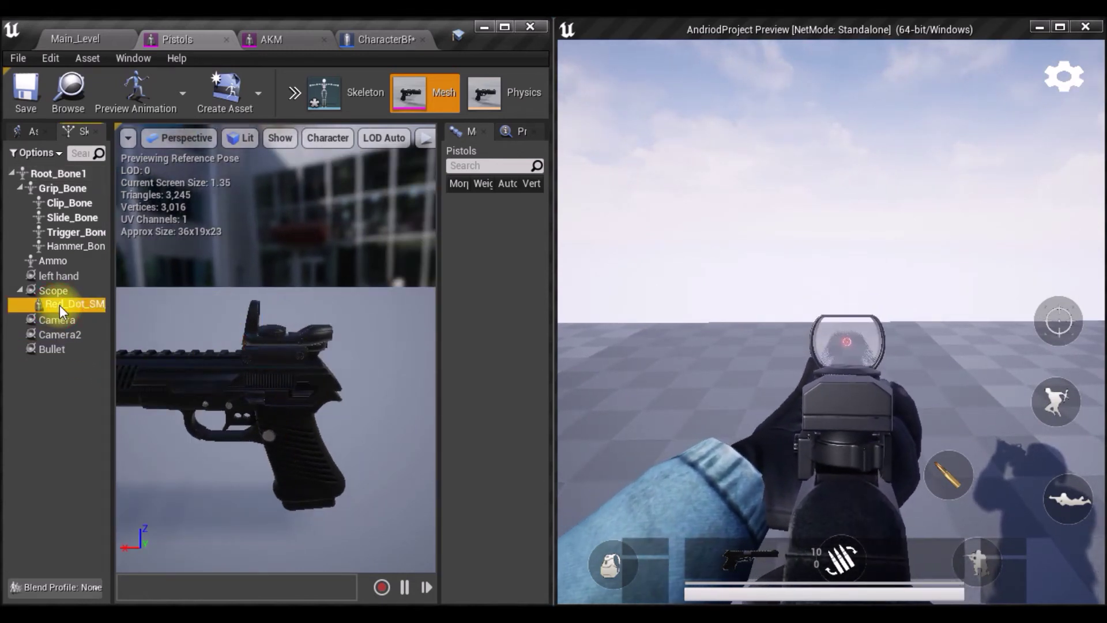
key("Delete")
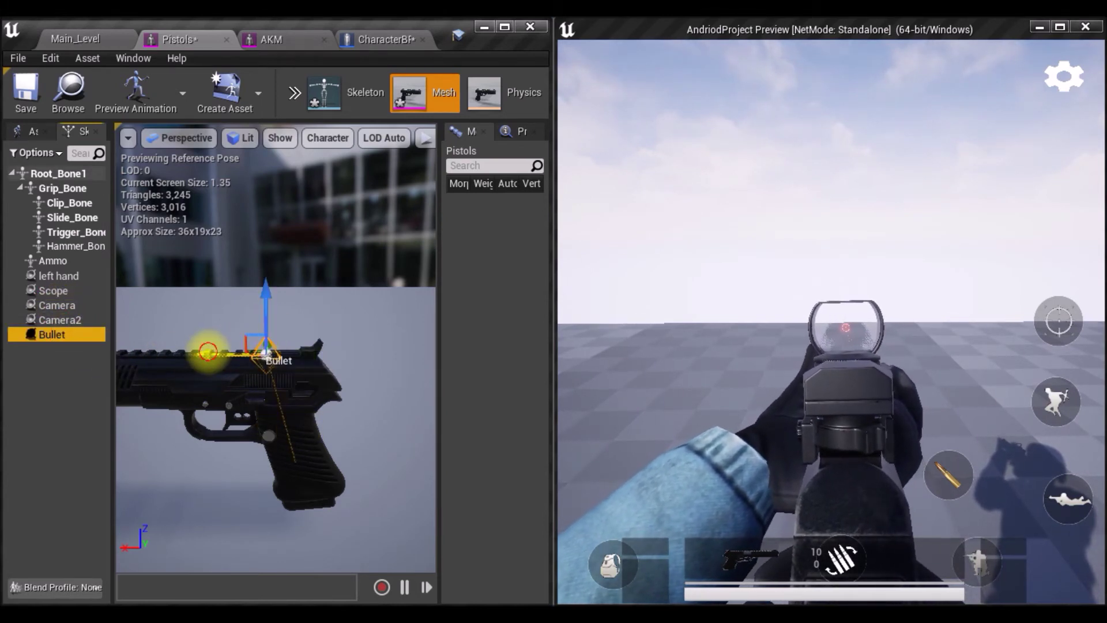
Move the Bullet socket onto the top of the pistol's slide.
mouse_move(244, 333)
left_mouse_down()
mouse_move(55, 314)
mouse_move(9, 297)
mouse_move(54, 289)
mouse_move(234, 333)
mouse_move(211, 363)
left_mouse_up()
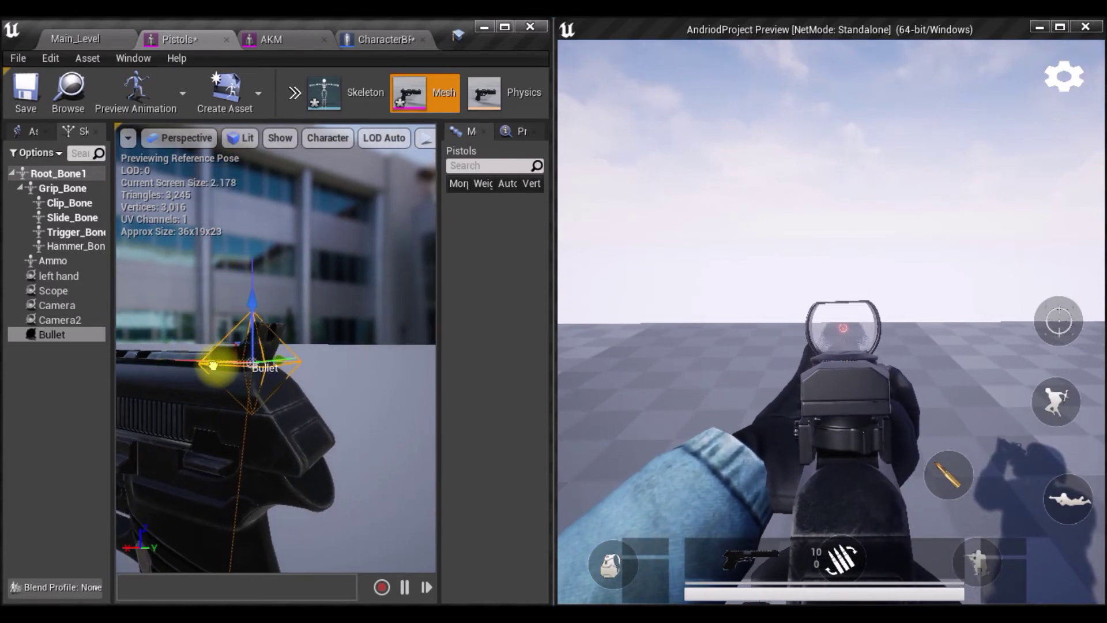
left_click_drag(256, 305, 262, 280)
mouse_move(321, 358)
left_mouse_down()
mouse_move(123, 271)
mouse_move(146, 320)
mouse_move(196, 326)
left_mouse_up()
left_click_drag(331, 316, 348, 361)
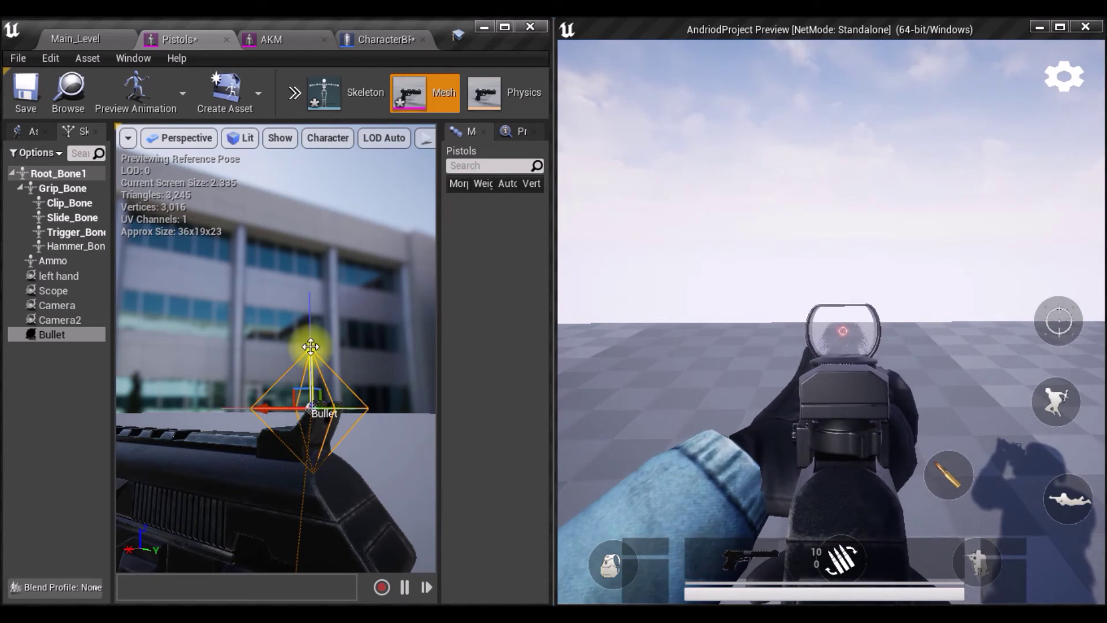
Save the Pistols asset and close the running game preview.
left_click(25, 90)
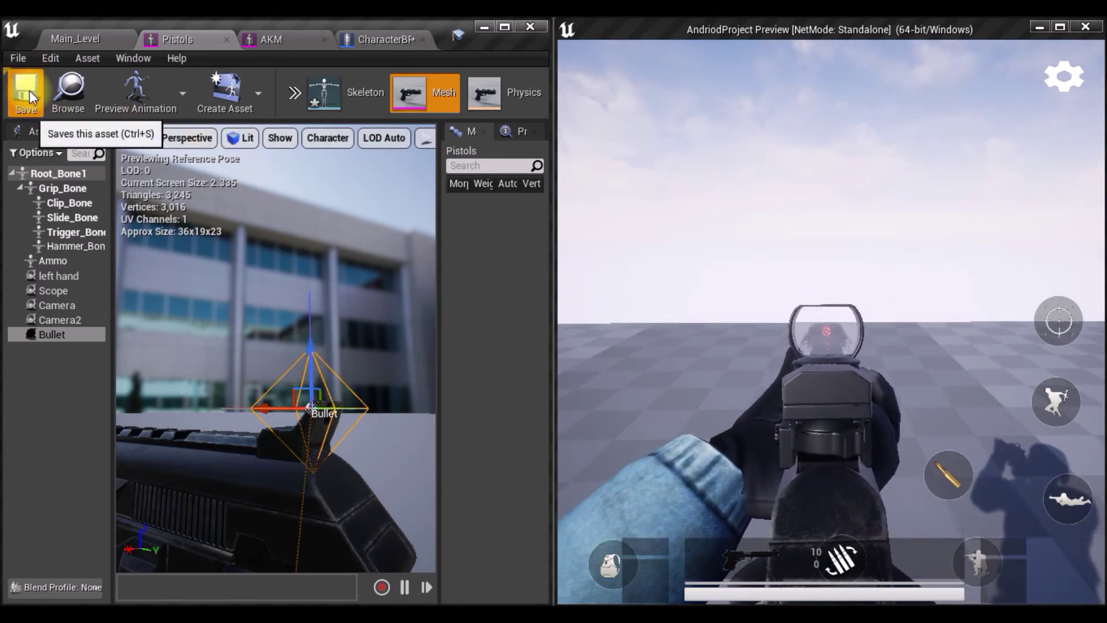
left_click(1065, 29)
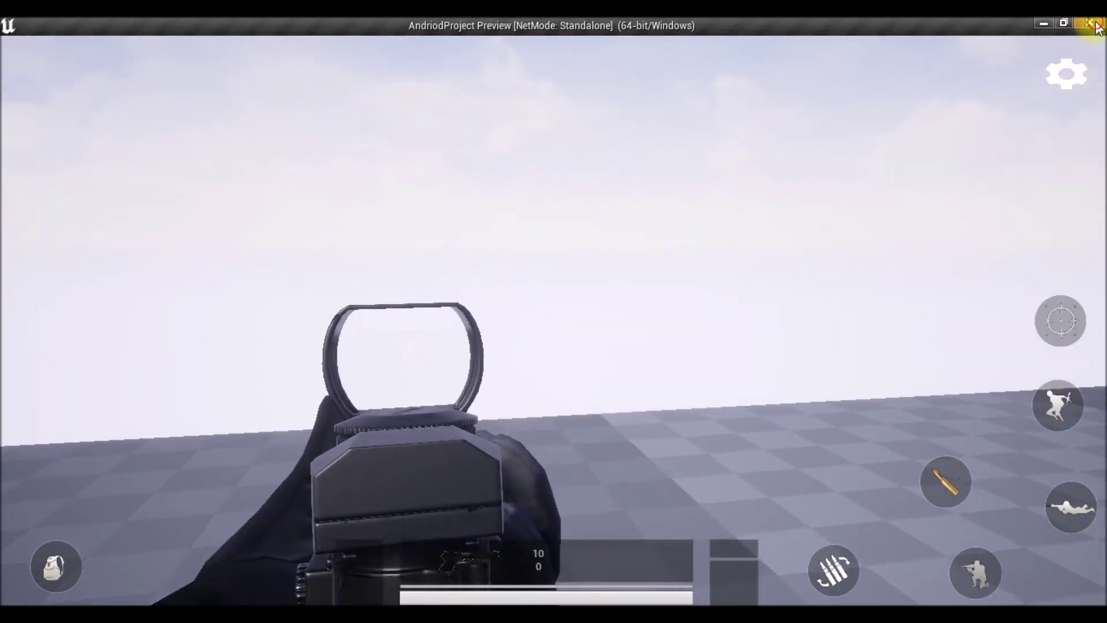
left_click(1091, 25)
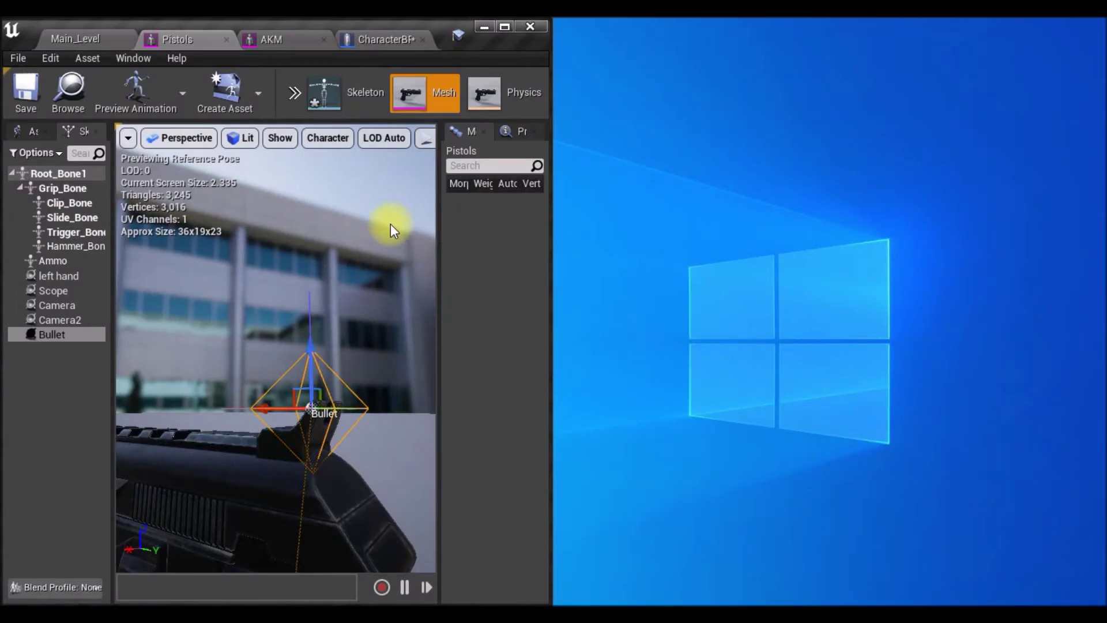
left_click(511, 24)
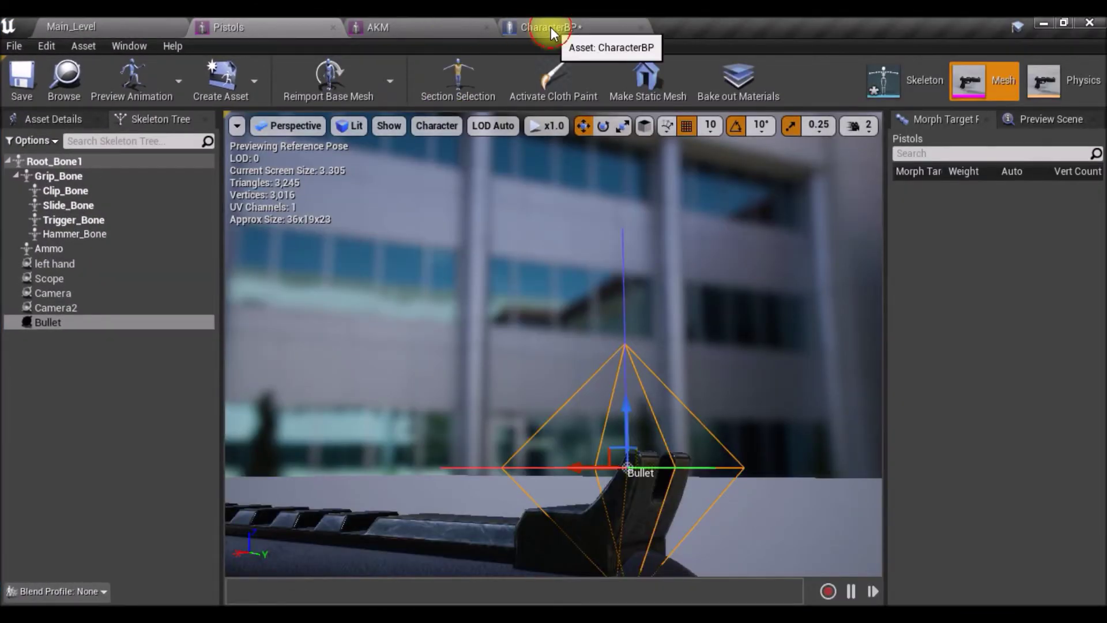
Enable CharacterBP's second Use Controller Rotation option and start a new playtest.
left_click(551, 26)
left_click(934, 147)
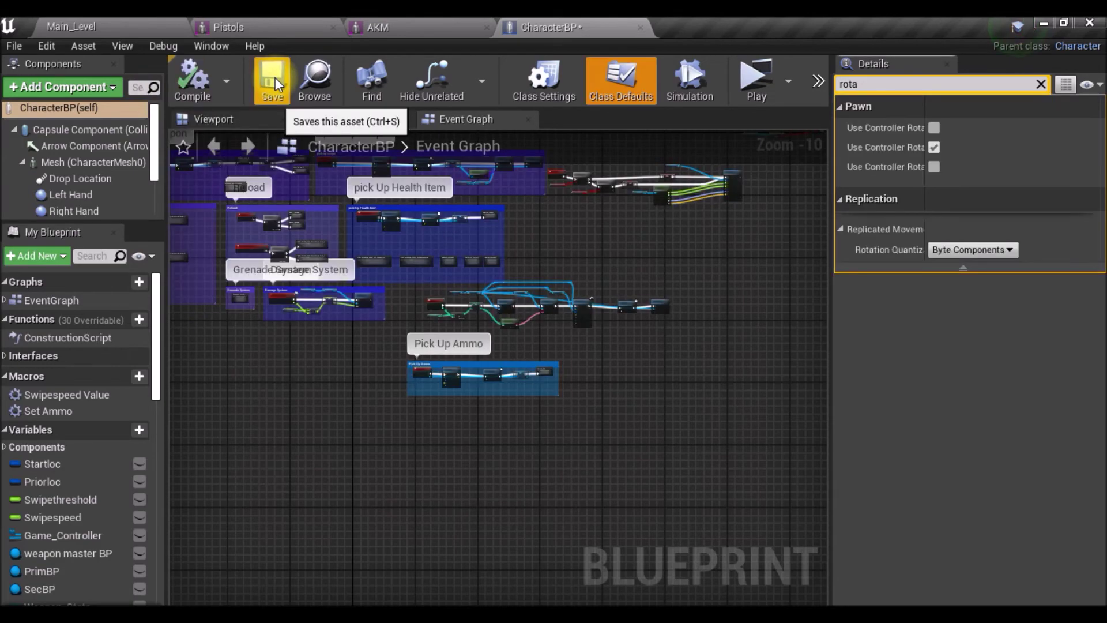
left_click(769, 91)
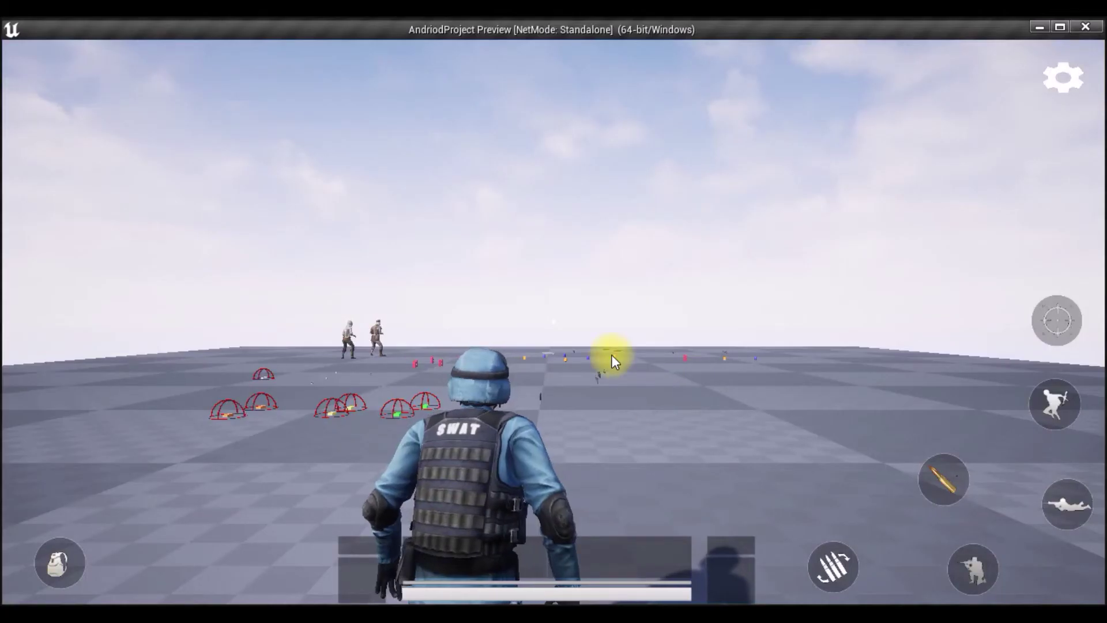
Test aiming the pistol in the playtest before the sight is attached.
mouse_move(605, 400)
left_mouse_down()
mouse_move(614, 434)
mouse_move(704, 412)
left_mouse_up()
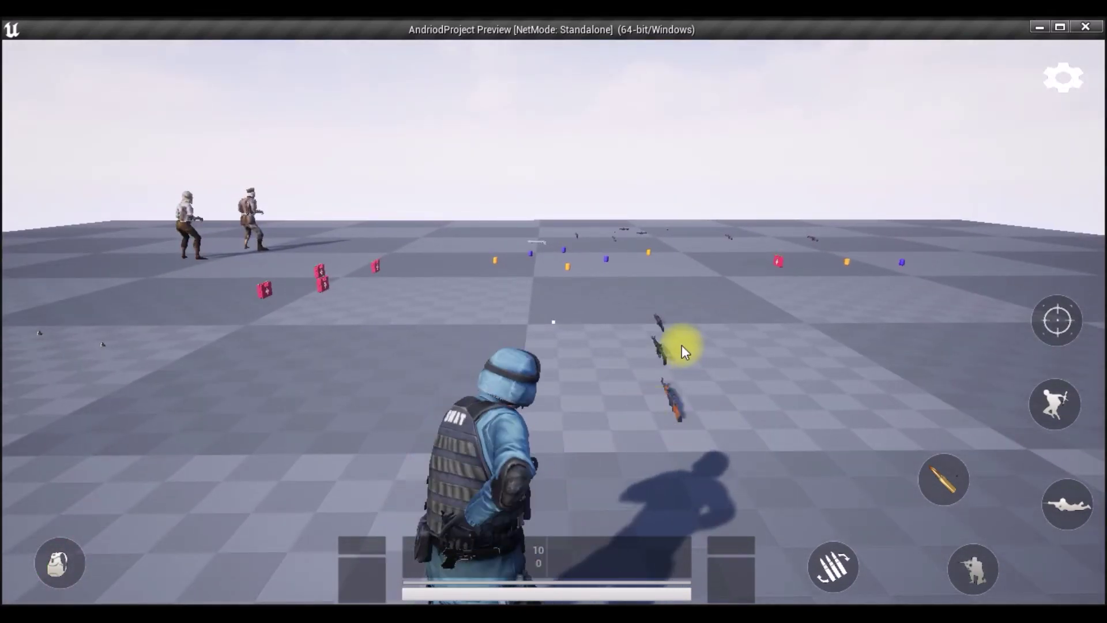
left_click_drag(734, 305, 708, 422)
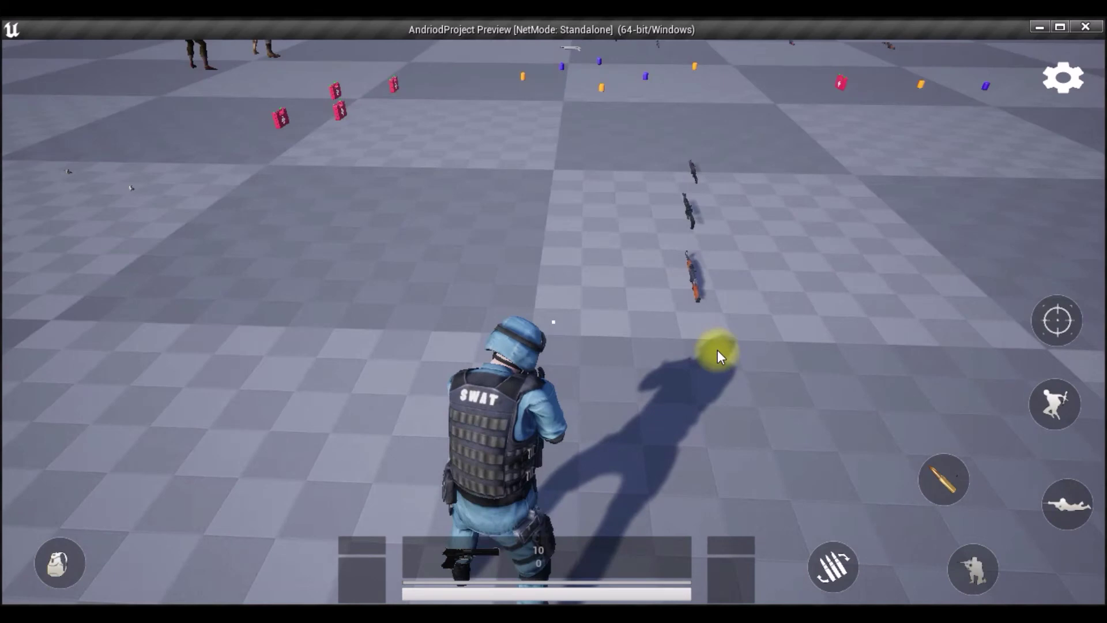
left_click_drag(714, 393, 846, 326)
left_click(1058, 320)
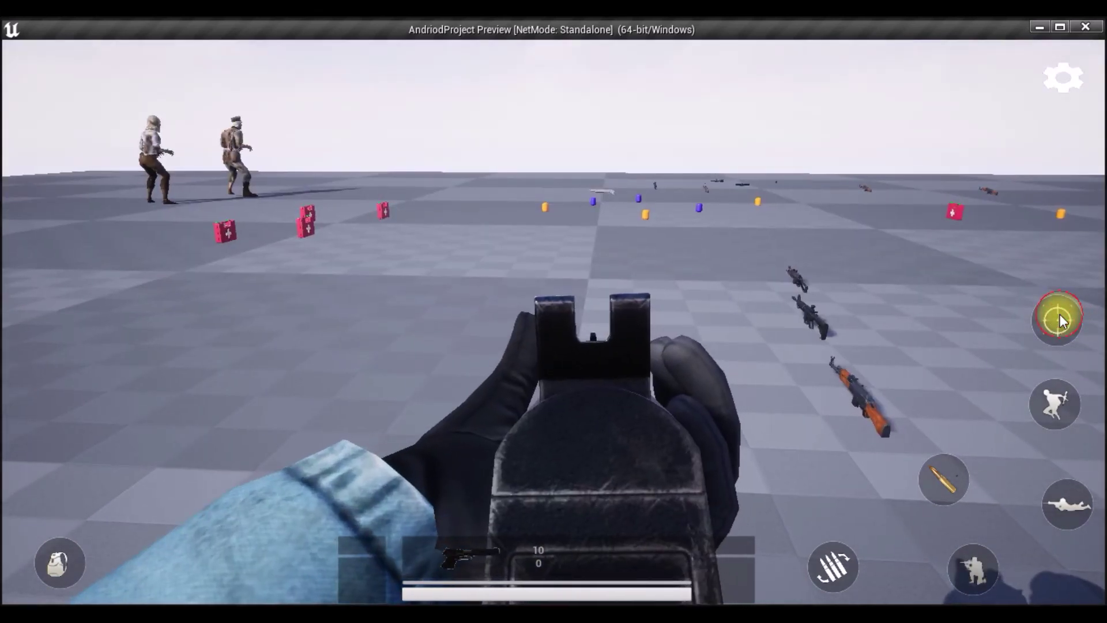
left_click(1058, 320)
left_click(1060, 321)
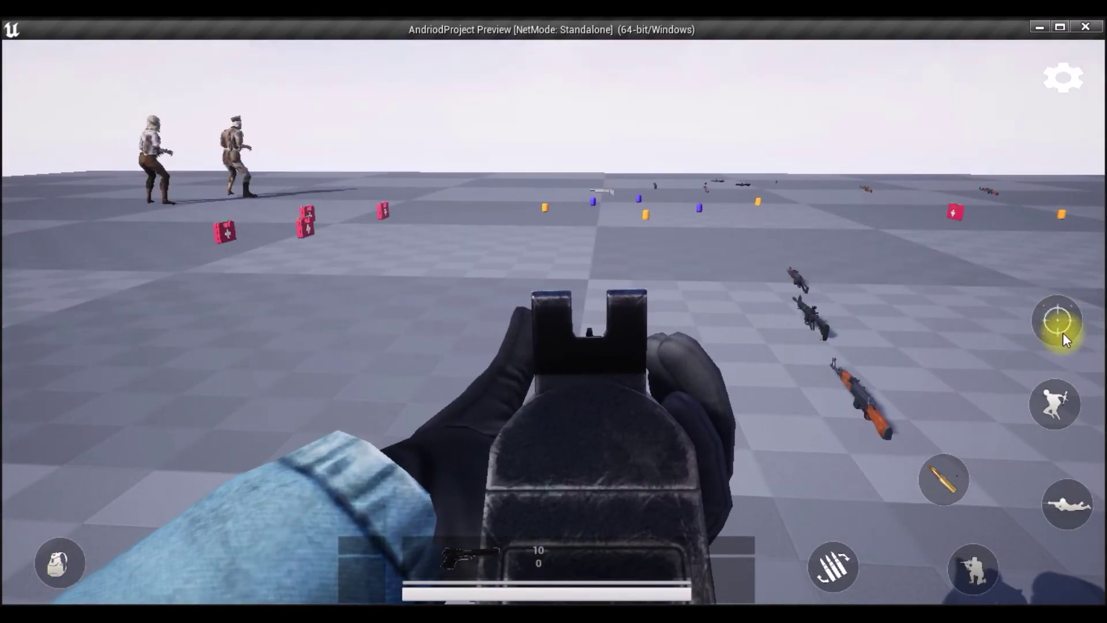
left_click(57, 562)
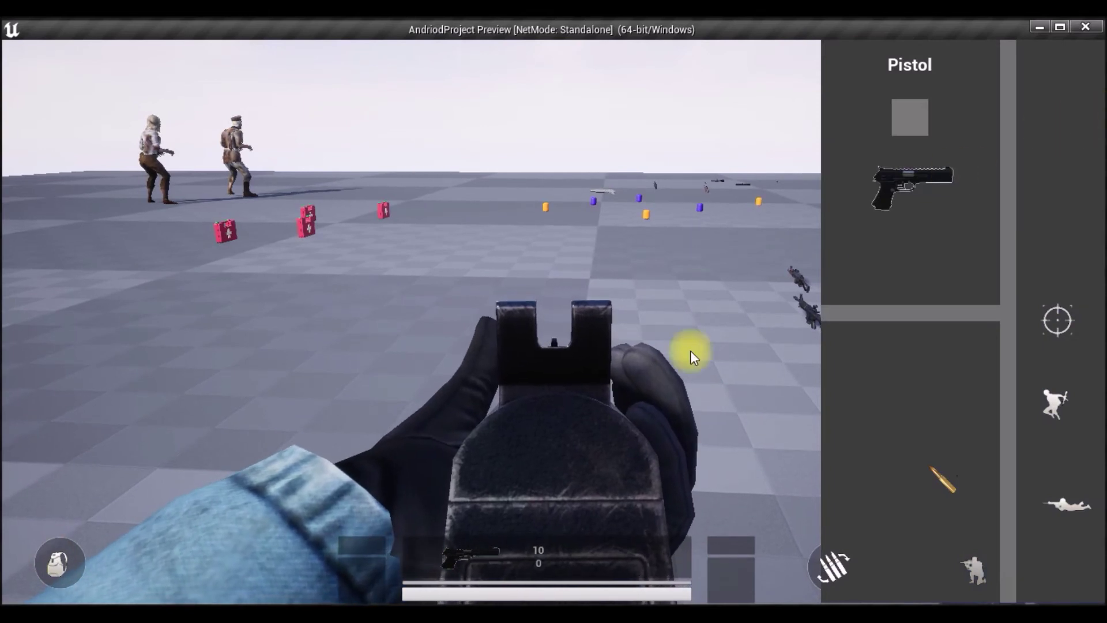
left_click(57, 562)
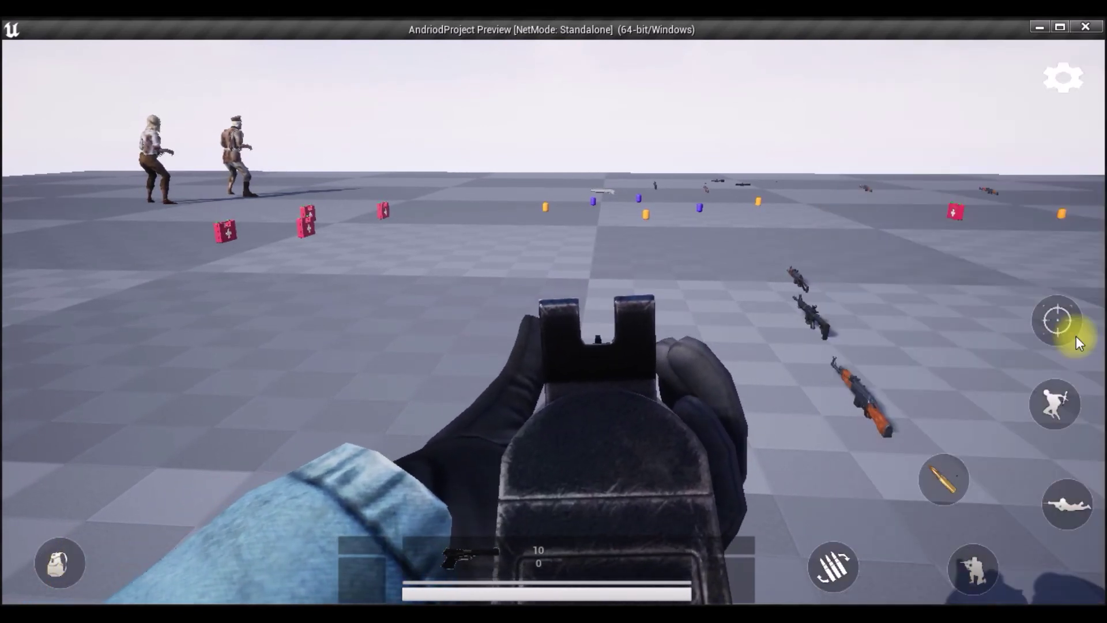
left_click(1060, 323)
Pick up the RedDot sight from the floor and attach it to the Pistol in the inventory.
left_click_drag(905, 344, 753, 376)
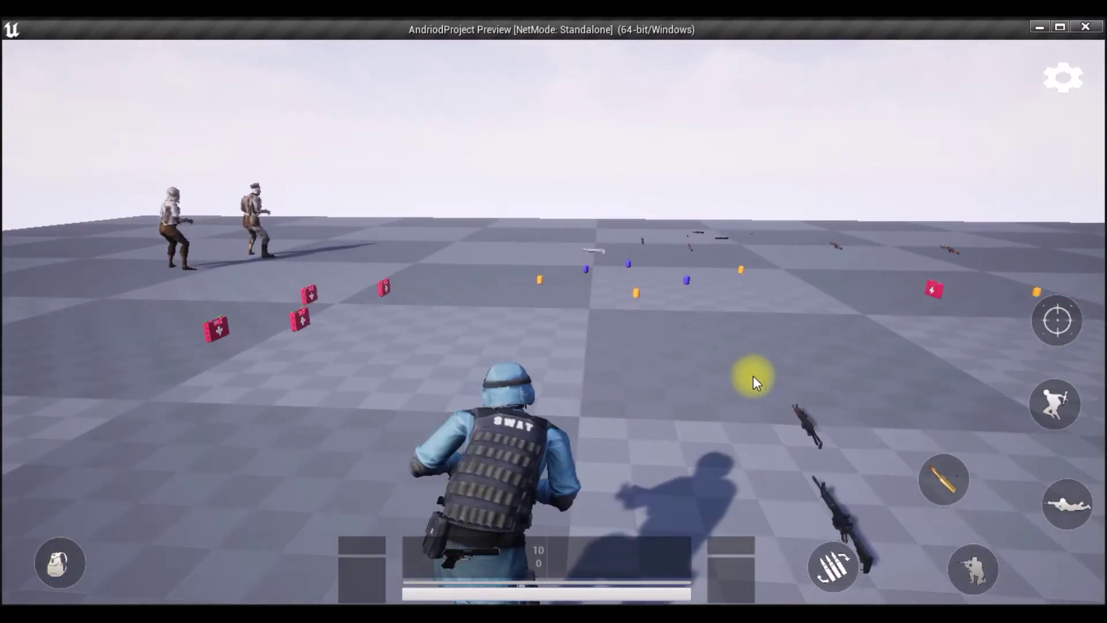
key("w")
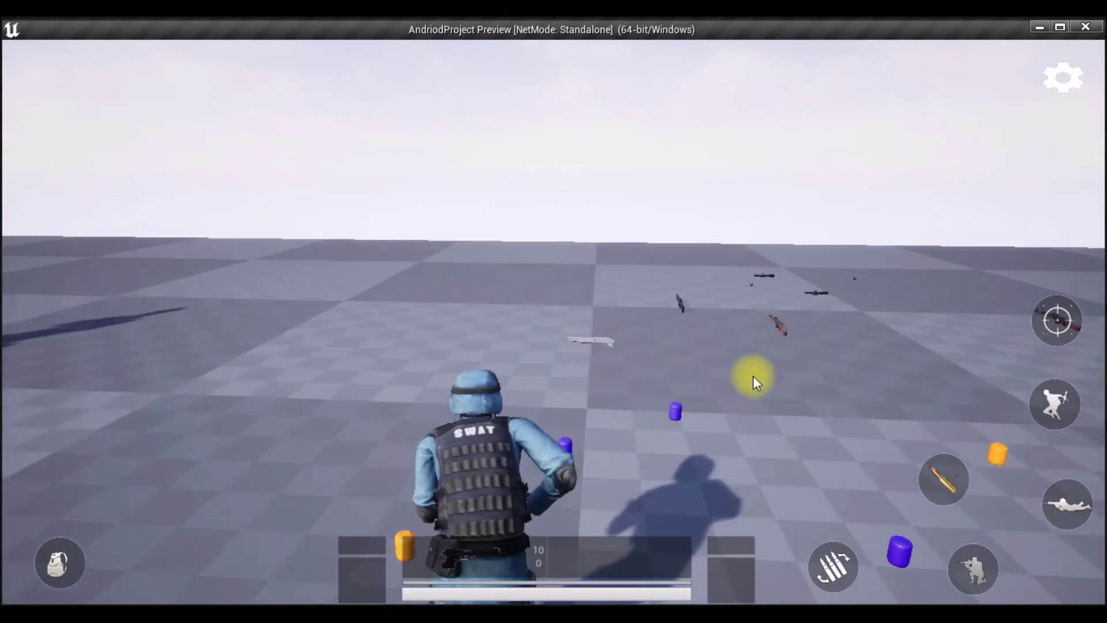
mouse_move(693, 363)
left_mouse_down()
mouse_move(628, 322)
mouse_move(774, 341)
mouse_move(744, 382)
left_mouse_up()
left_click(669, 399)
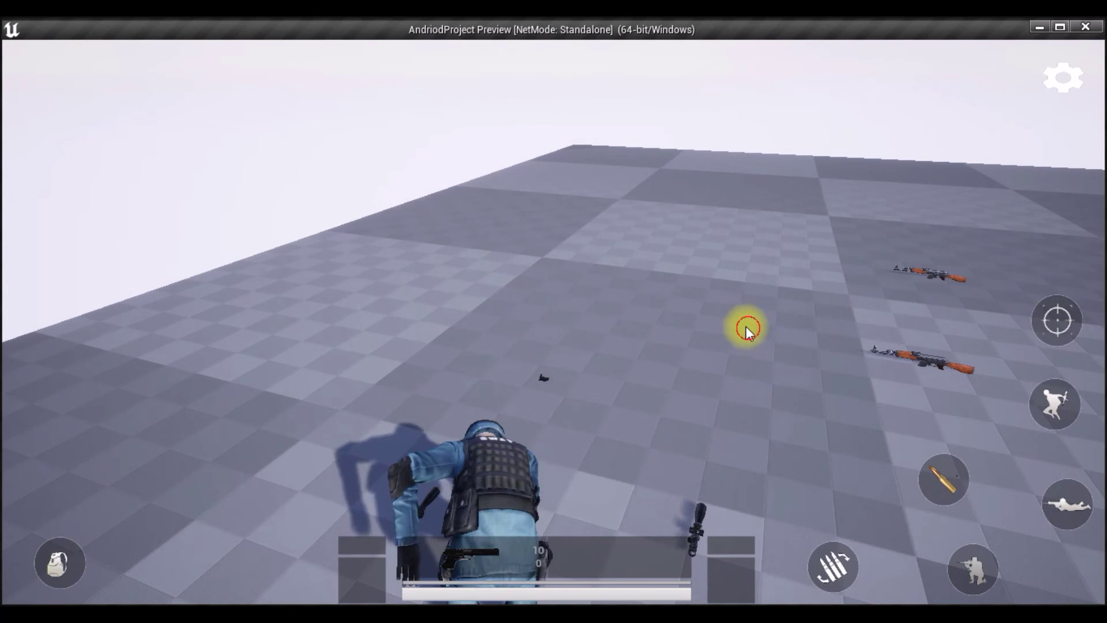
left_click_drag(649, 309, 601, 347)
left_click(58, 562)
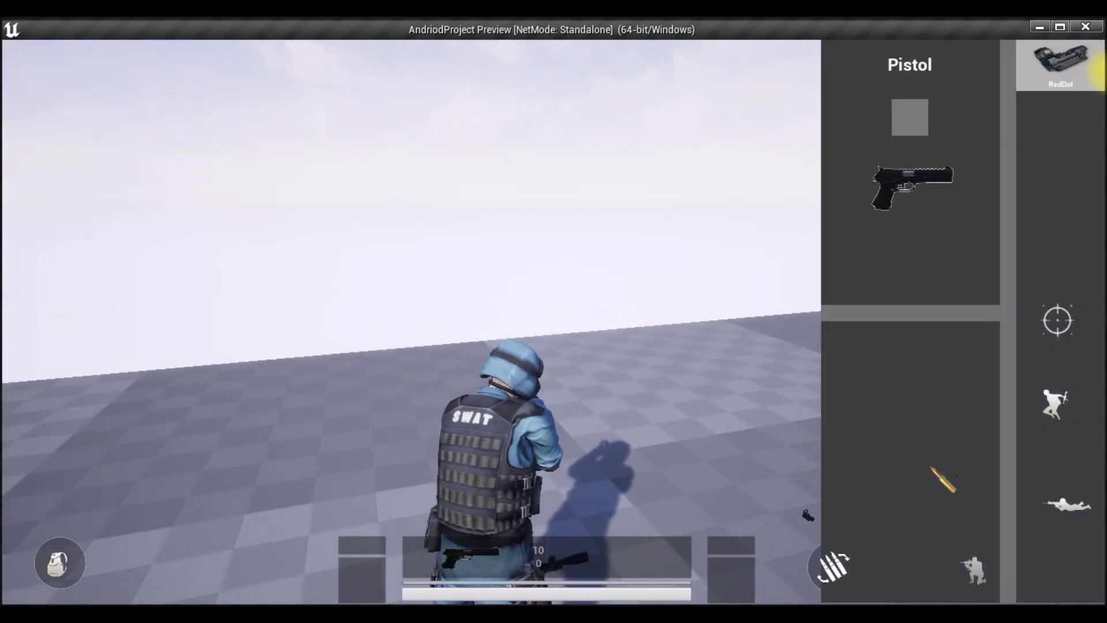
left_click_drag(1064, 58, 912, 116)
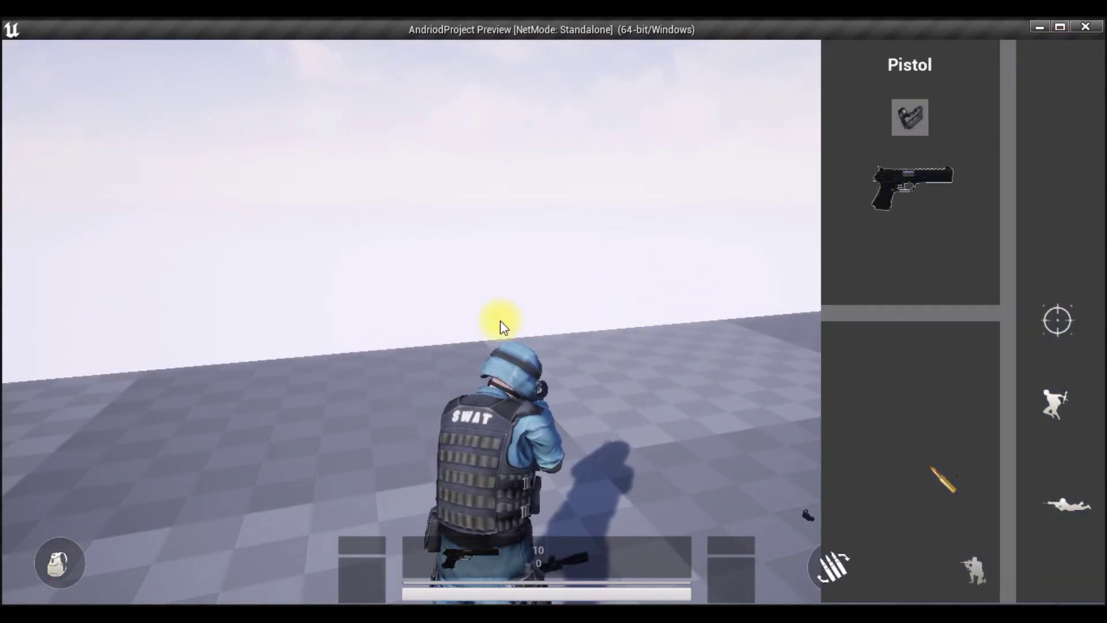
left_click(75, 561)
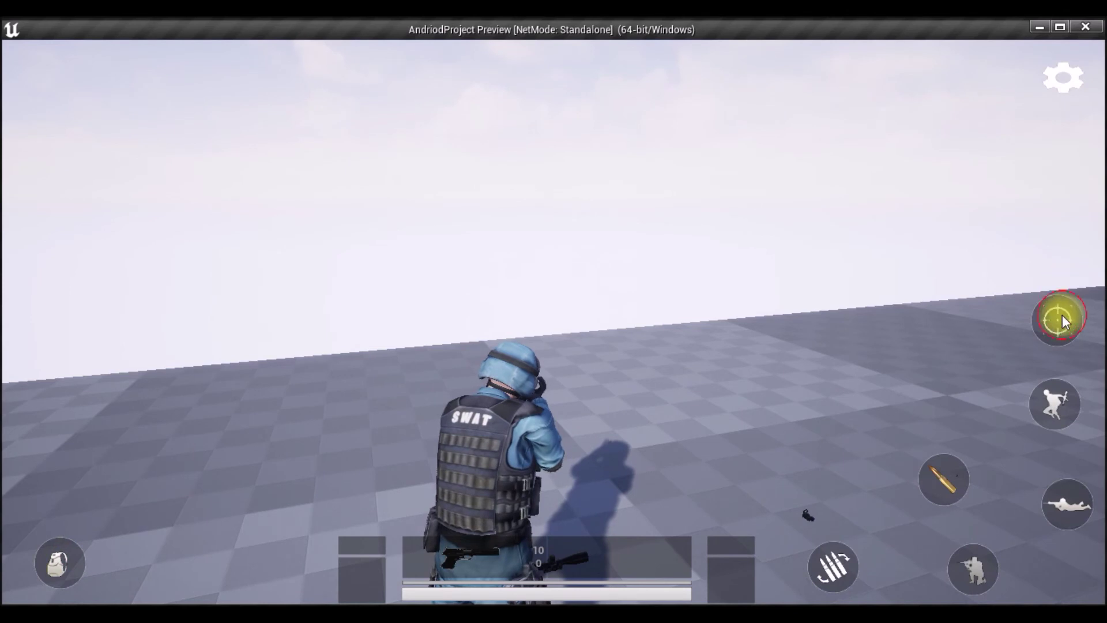
Aim through the new red-dot sight, then quit the playtest.
left_click(1062, 315)
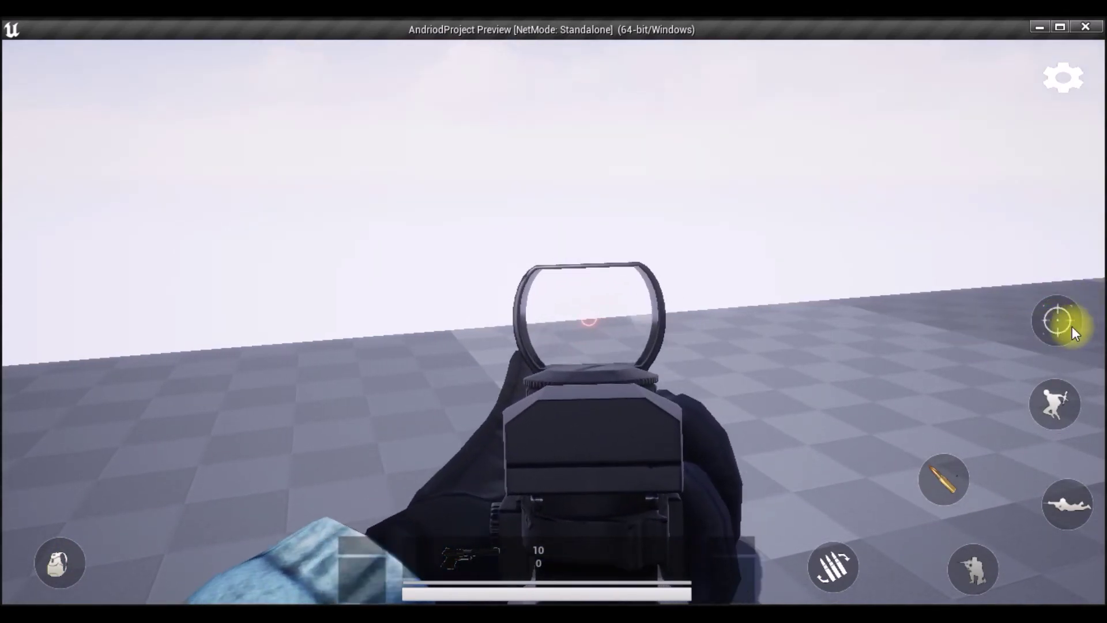
left_click(1067, 322)
key("Escape")
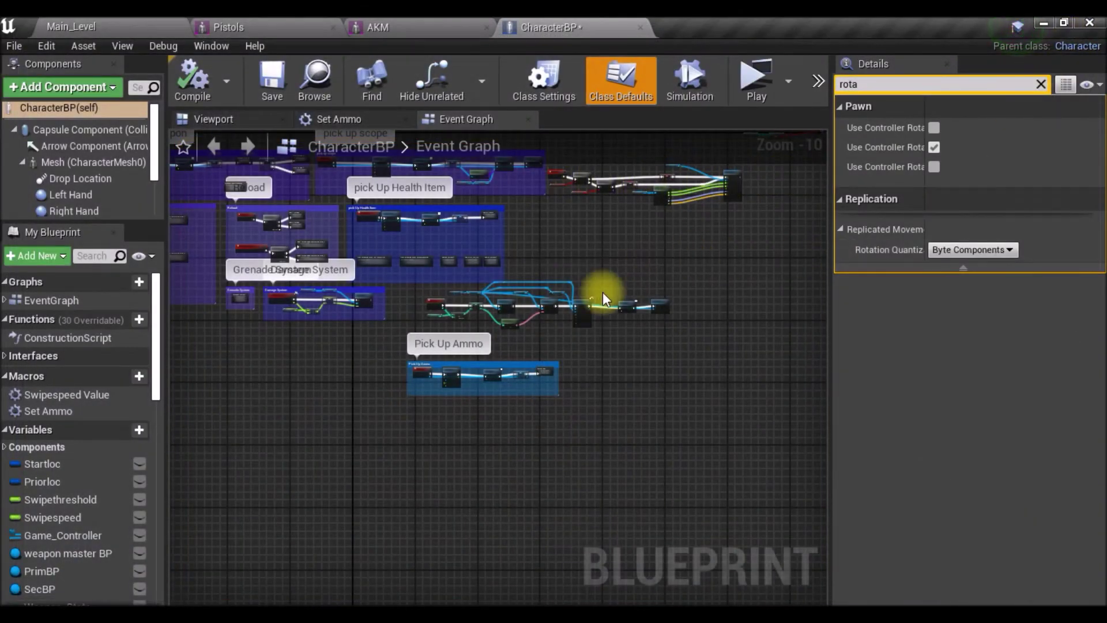
right_click_drag(555, 255, 586, 305)
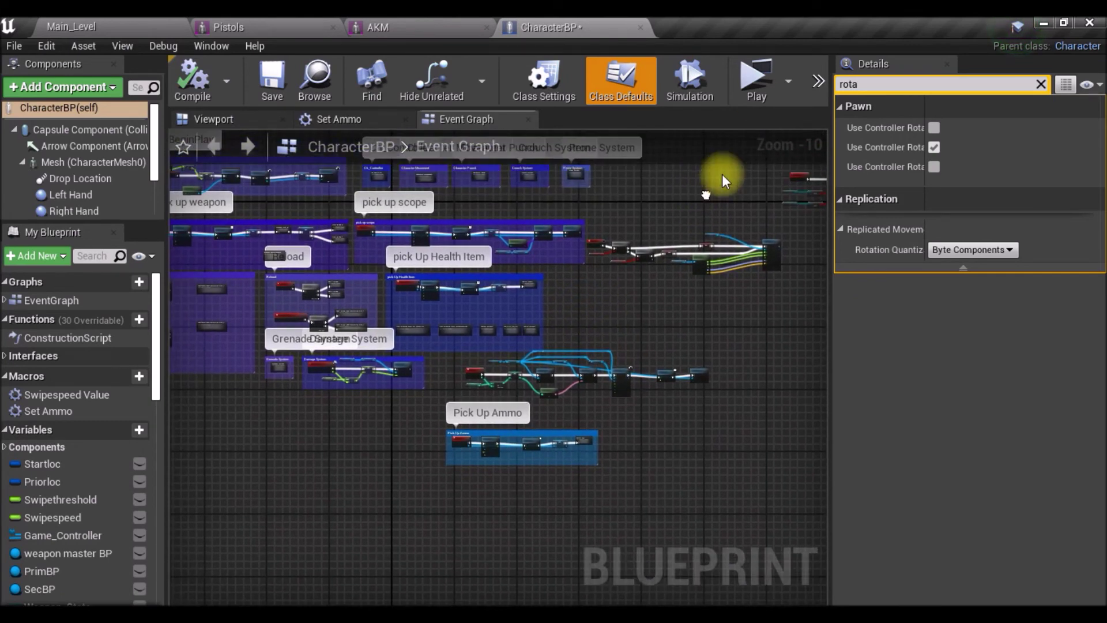
left_click(756, 83)
left_click_drag(598, 377, 605, 330)
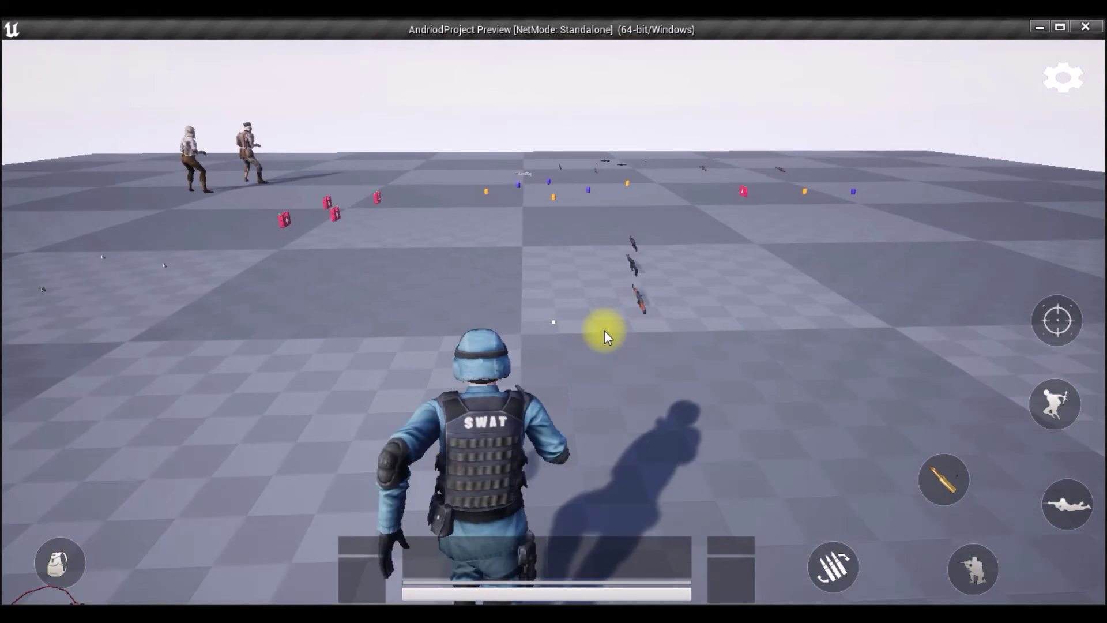
mouse_move(605, 331)
left_mouse_down()
mouse_move(479, 568)
mouse_move(466, 365)
left_mouse_up()
left_click(466, 561)
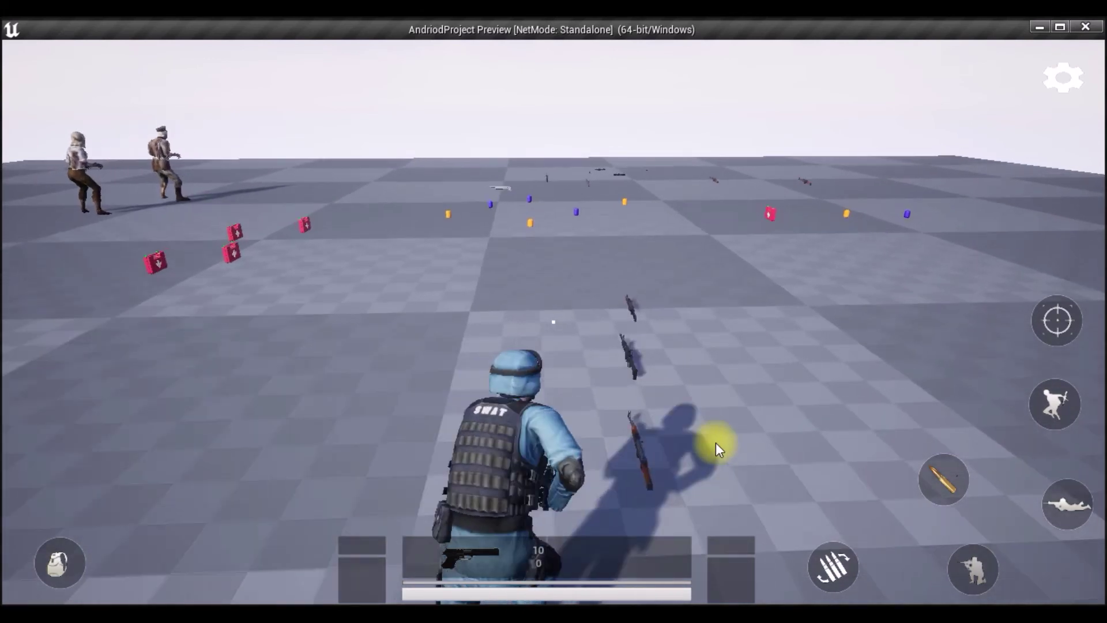
left_click_drag(669, 438, 729, 420)
left_click(667, 401)
left_click(593, 569)
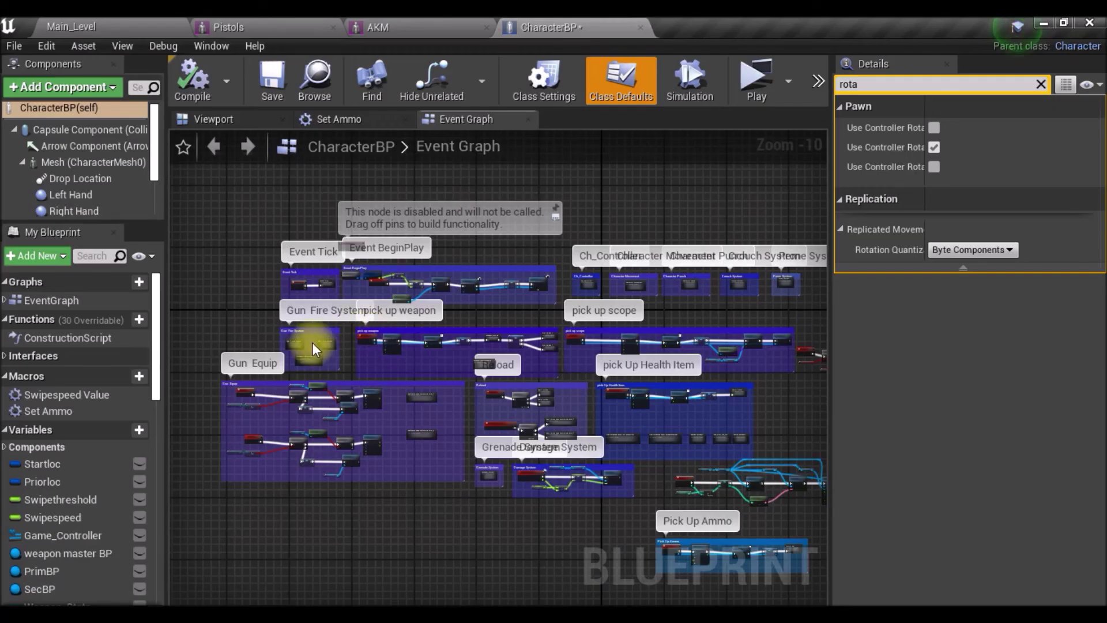
Open the Crosshair Spread graph via Event Tick's Crosshair collapsed graph.
scroll(312, 352, "up", 3)
scroll(335, 279, "up", 6)
double_click(311, 291)
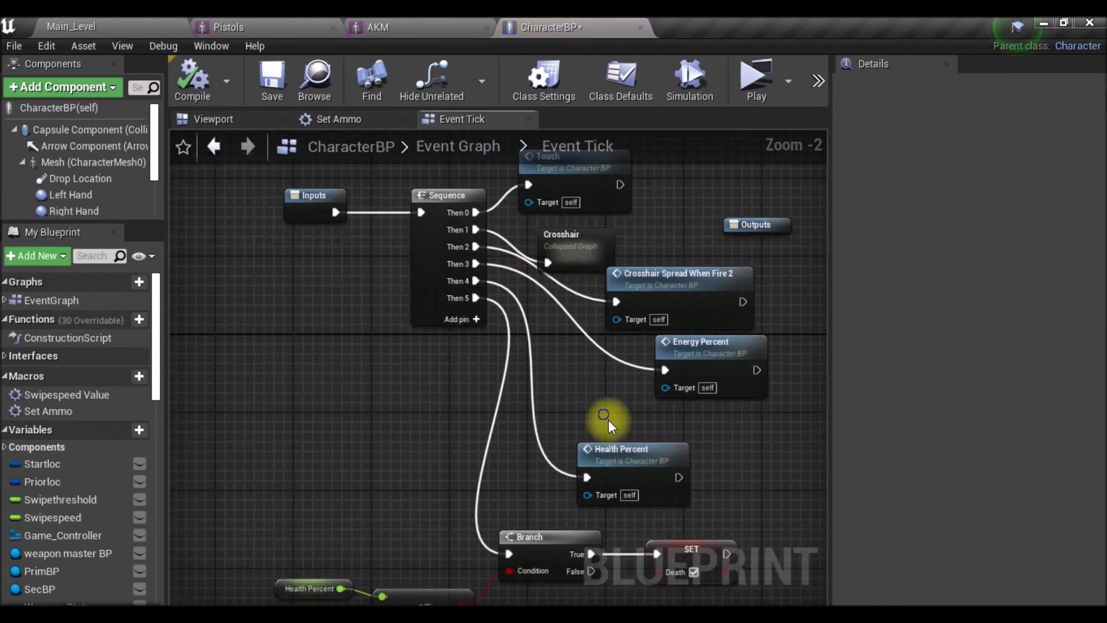
right_click_drag(626, 438, 517, 377)
double_click(428, 311)
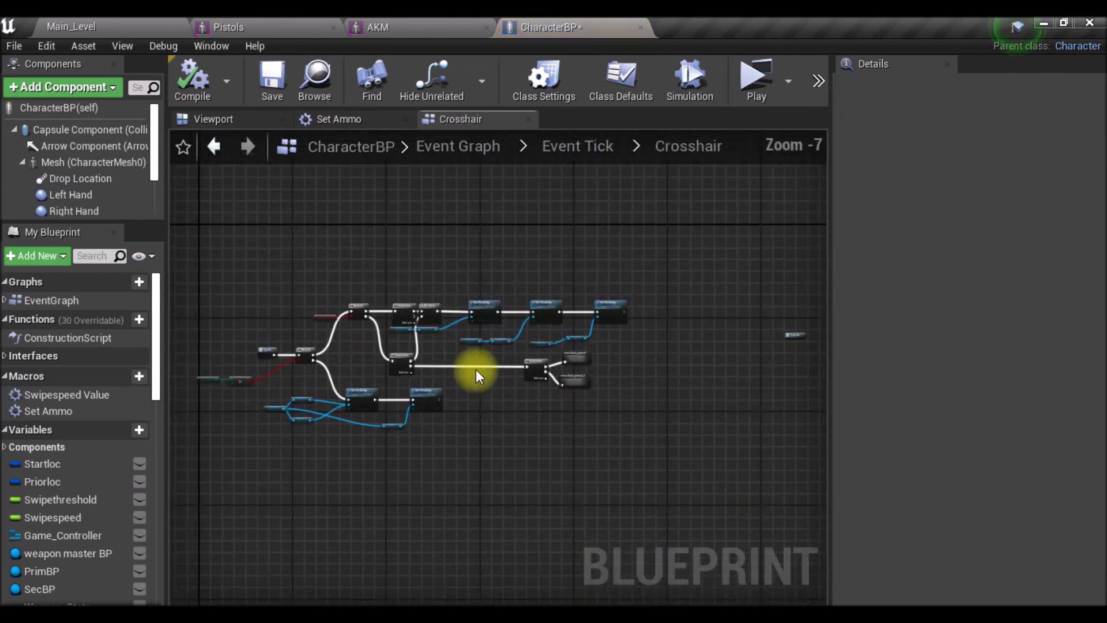
scroll(469, 366, "up", 4)
right_click_drag(724, 390, 576, 353)
left_click(597, 369)
double_click(596, 369)
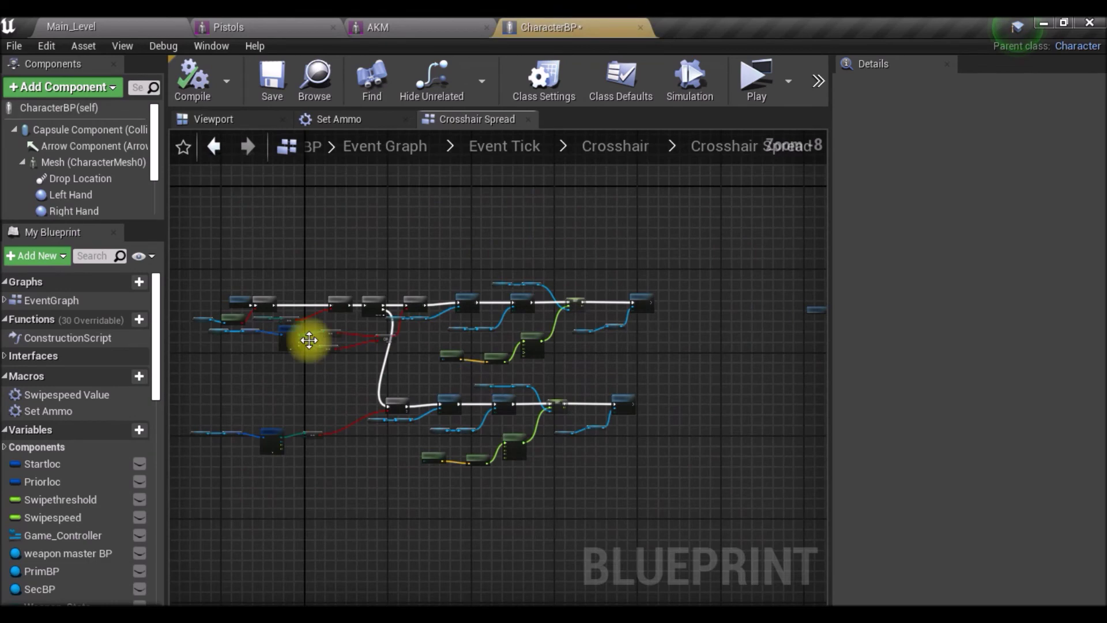
scroll(345, 373, "up", 4)
scroll(292, 309, "up", 3)
right_click_drag(533, 349, 304, 310)
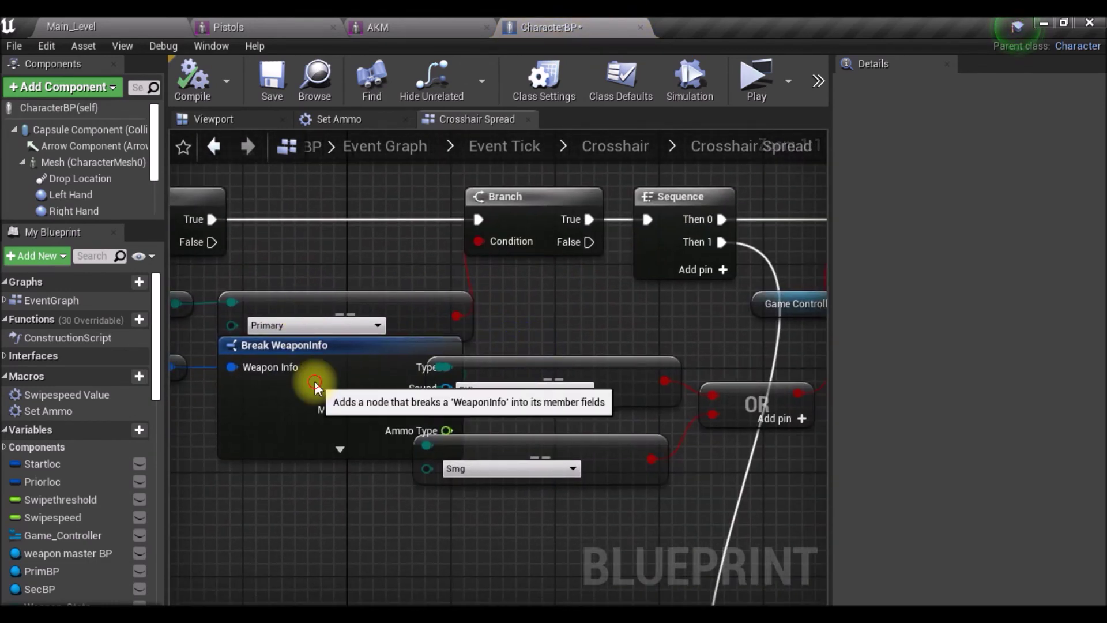
Hide the Break WeaponInfo node's unconnected pins.
left_click(323, 362)
left_click(1041, 87)
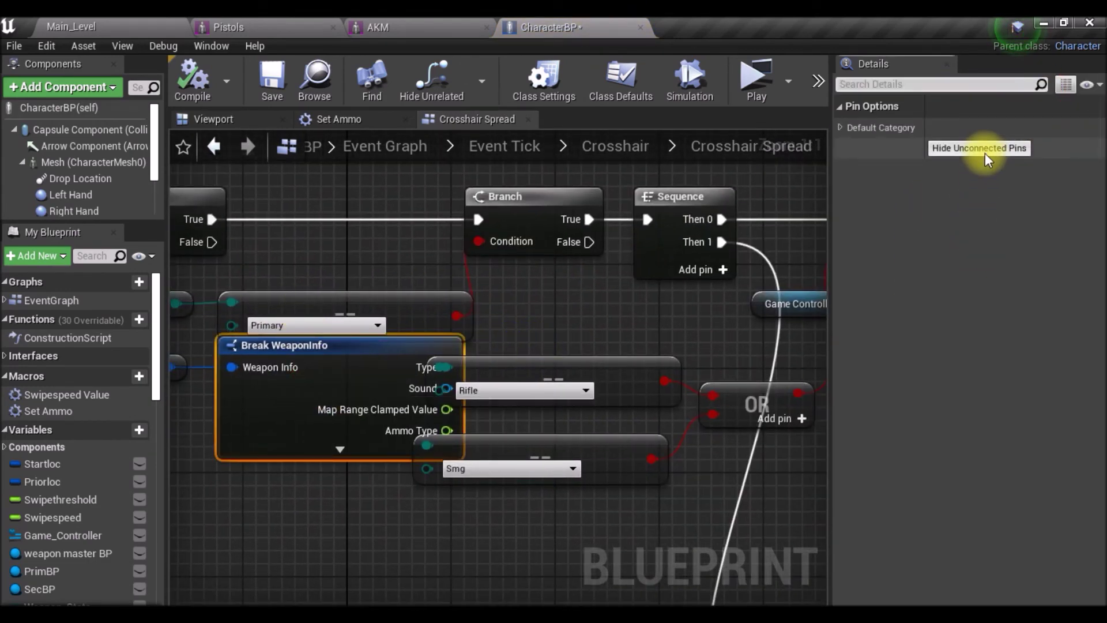
left_click(980, 149)
right_click_drag(495, 443, 504, 378)
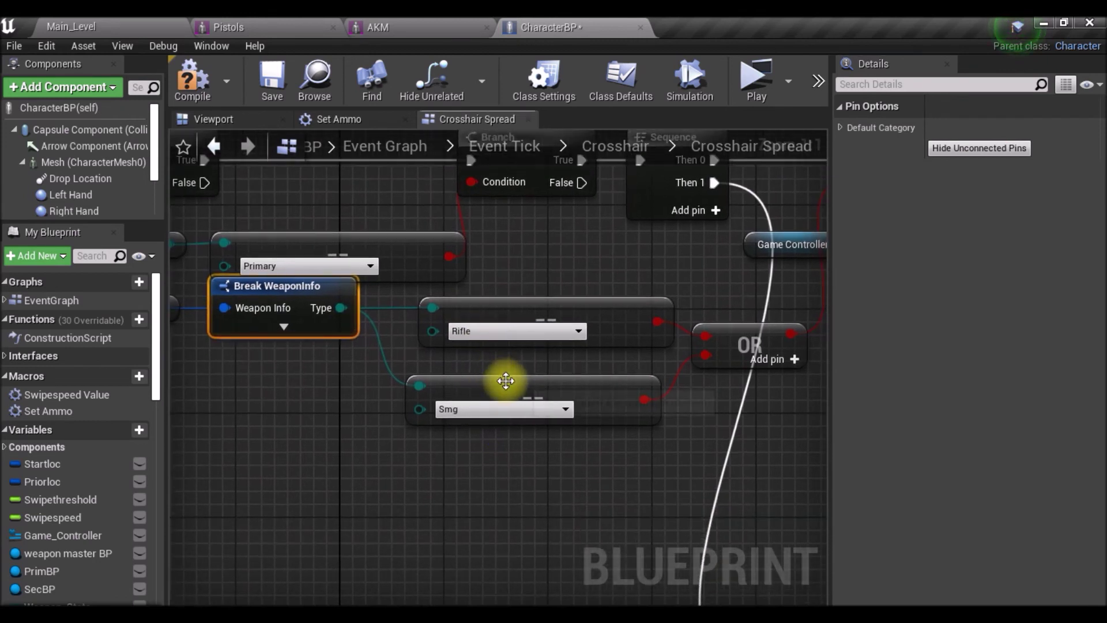
Duplicate the Smg == comparison, feed it the weapon Type, and wire it into a third OR input.
right_click(512, 385)
key("ctrl+w")
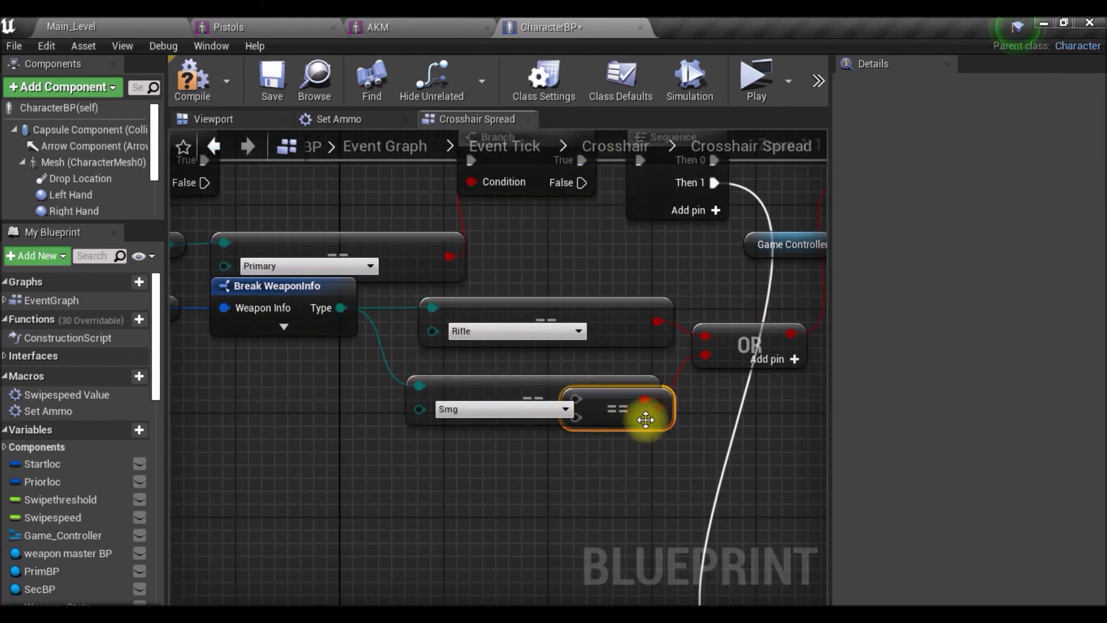
left_click_drag(642, 438, 585, 479)
left_click_drag(329, 309, 522, 462)
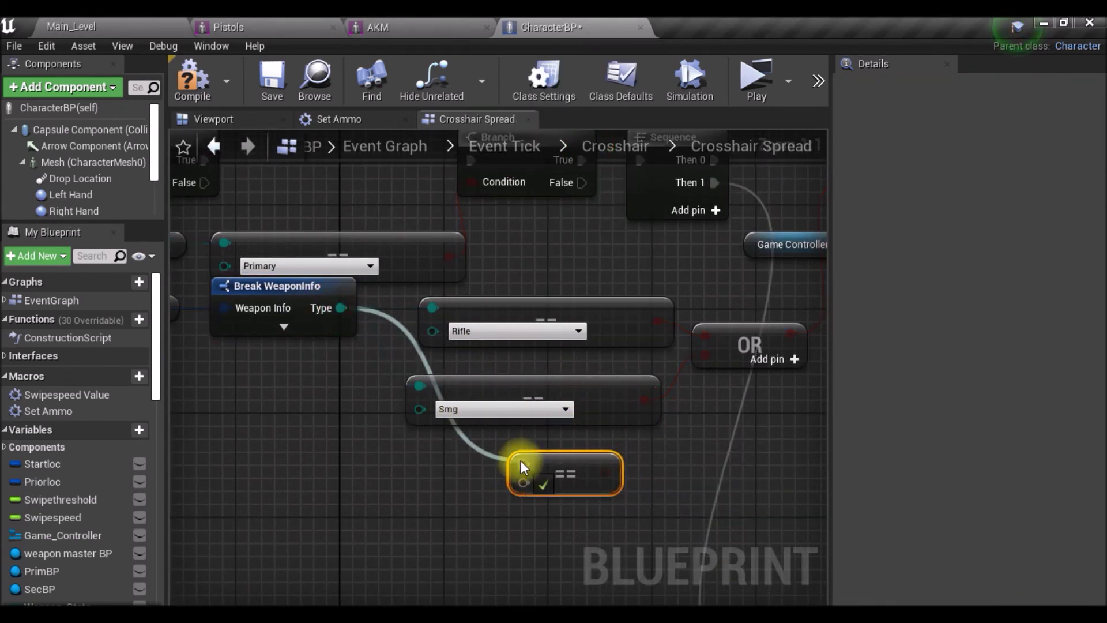
right_click_drag(577, 449, 468, 460)
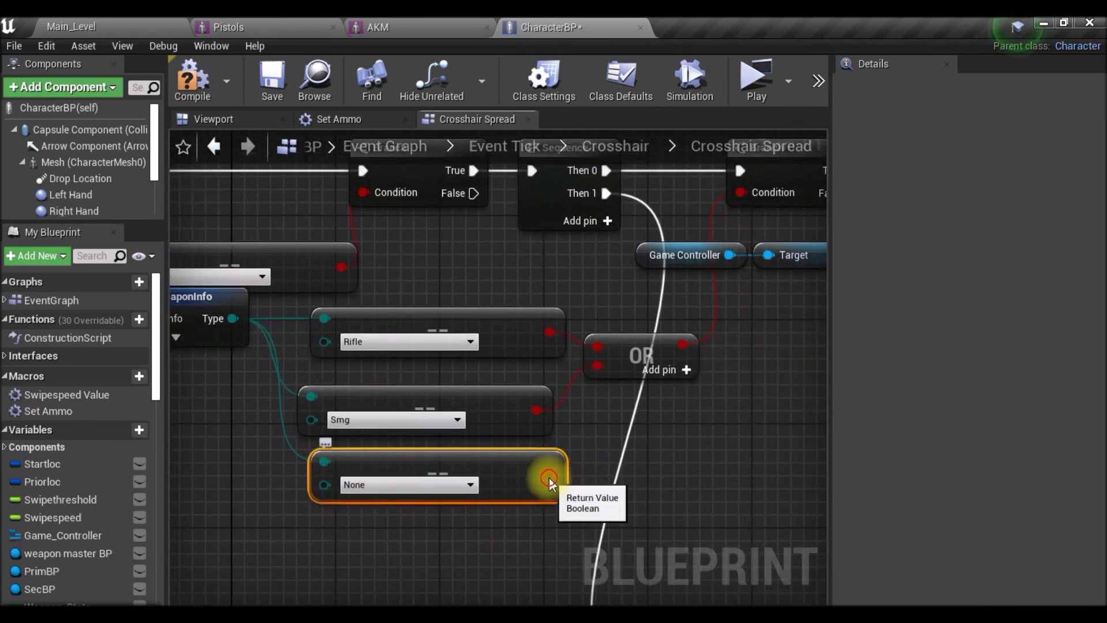
left_click_drag(546, 476, 597, 384)
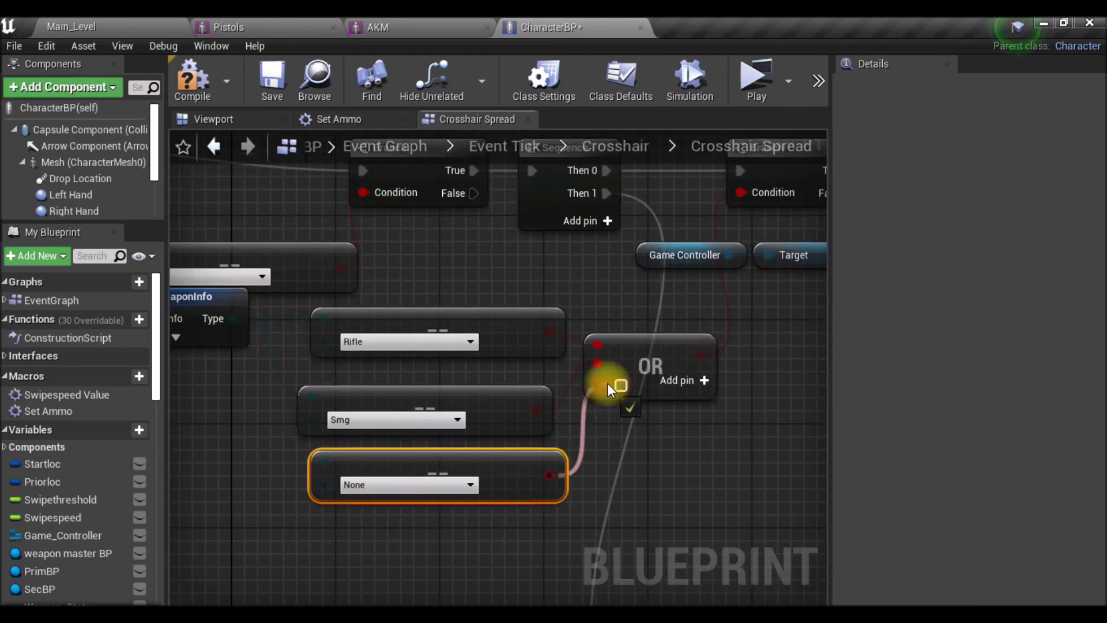
Go back to the Crosshair graph and open Crosshair Spread 2.
right_click_drag(339, 268, 419, 288)
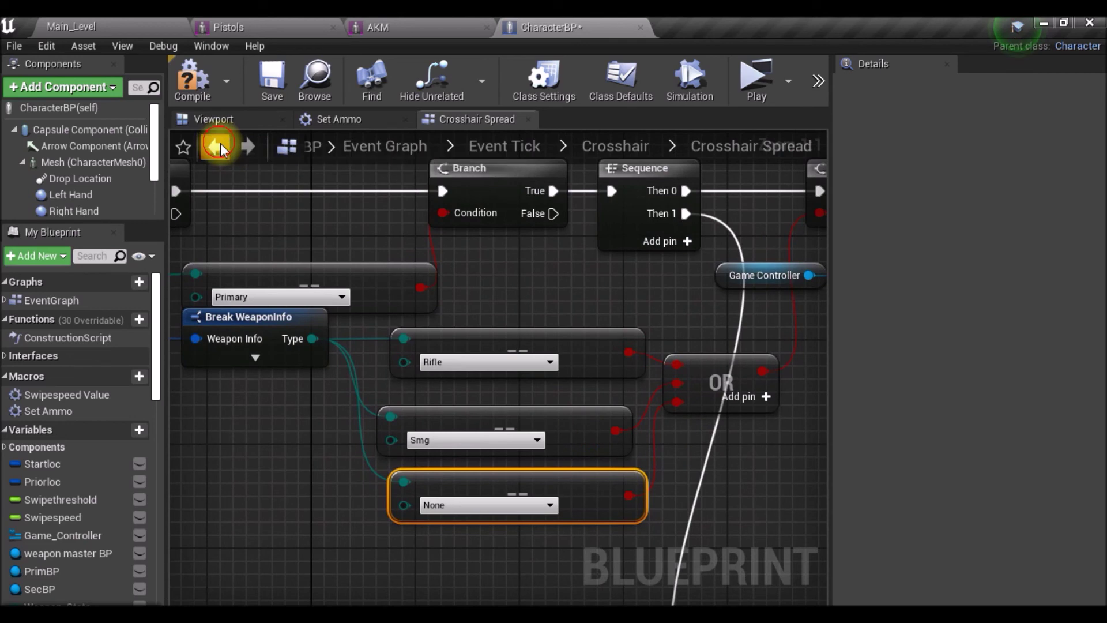
left_click(219, 148)
double_click(554, 348)
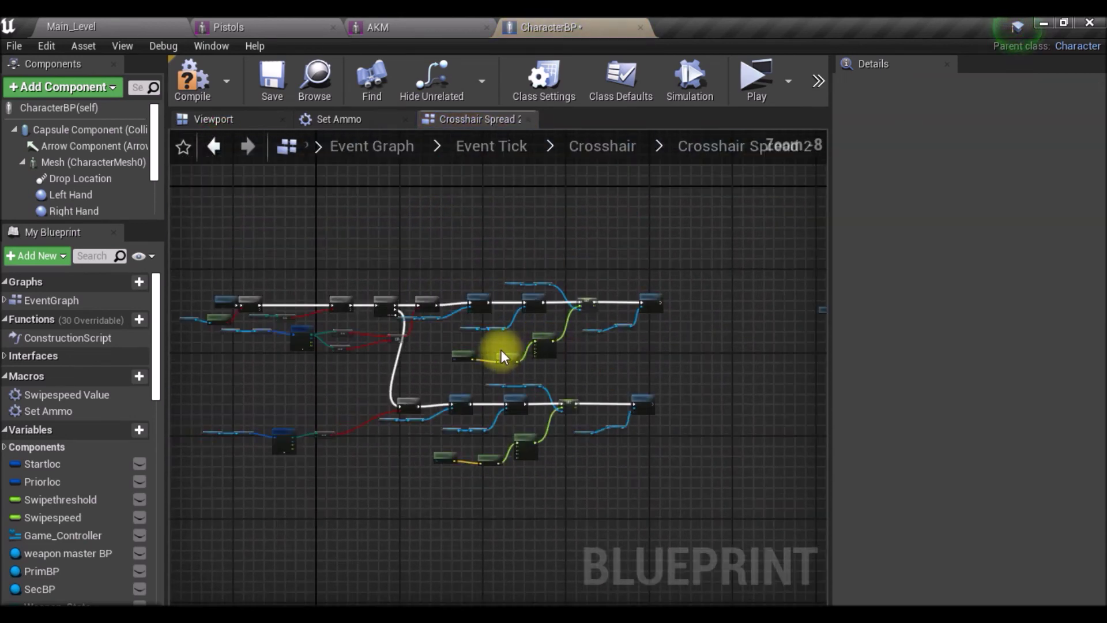
In Crosshair Spread 2, duplicate the Smg == check and wire it to Type and the OR node.
left_click(269, 232)
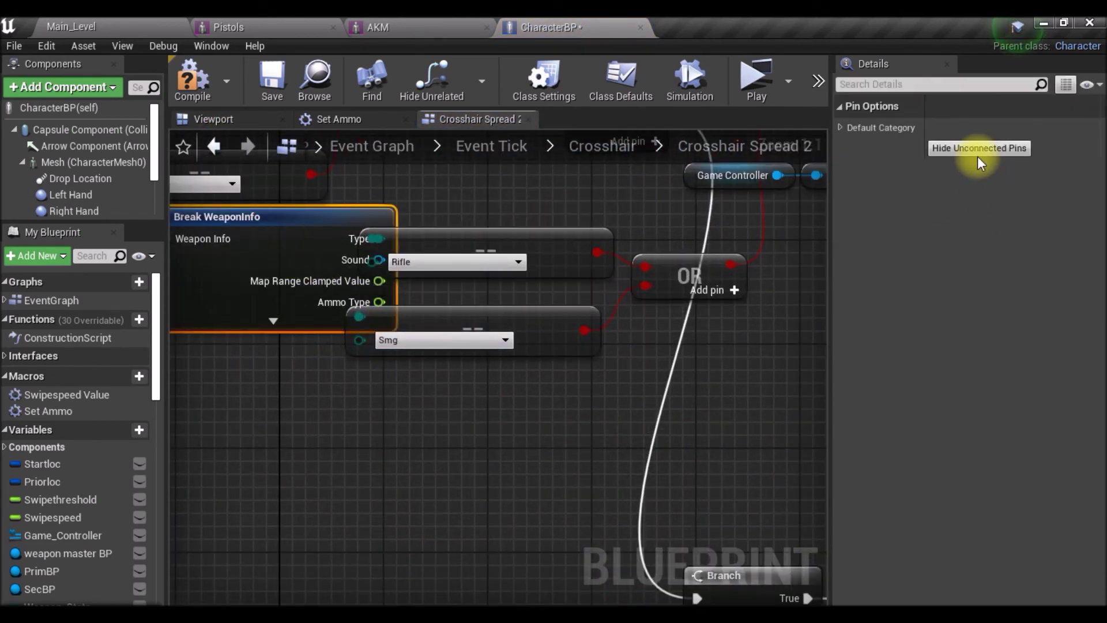
left_click(979, 148)
right_click_drag(416, 311, 577, 335)
right_click(577, 335)
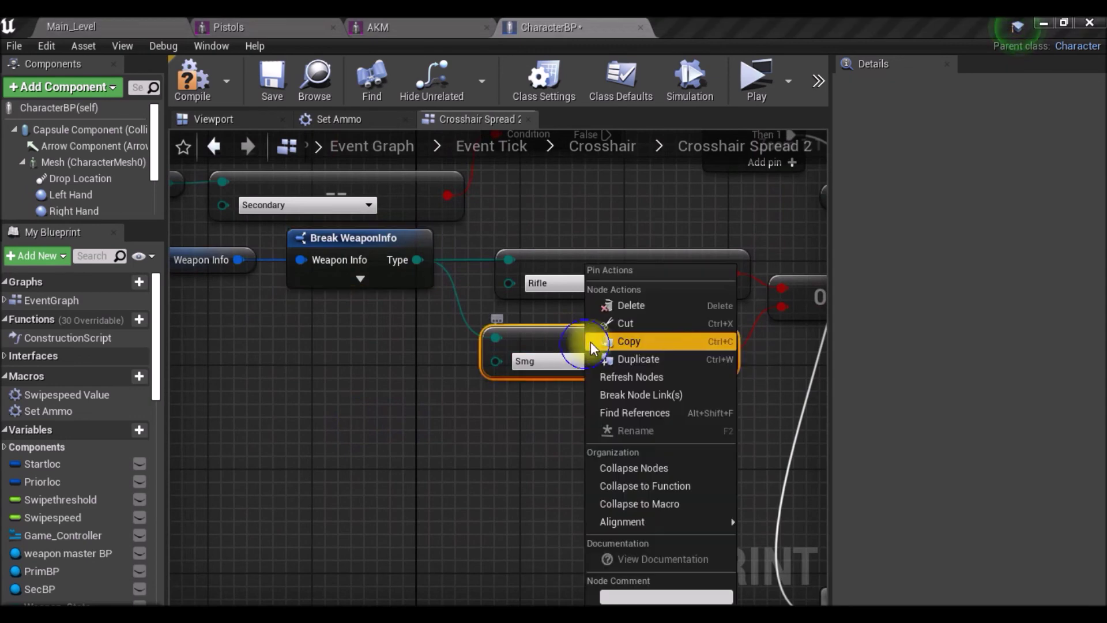
left_click(657, 357)
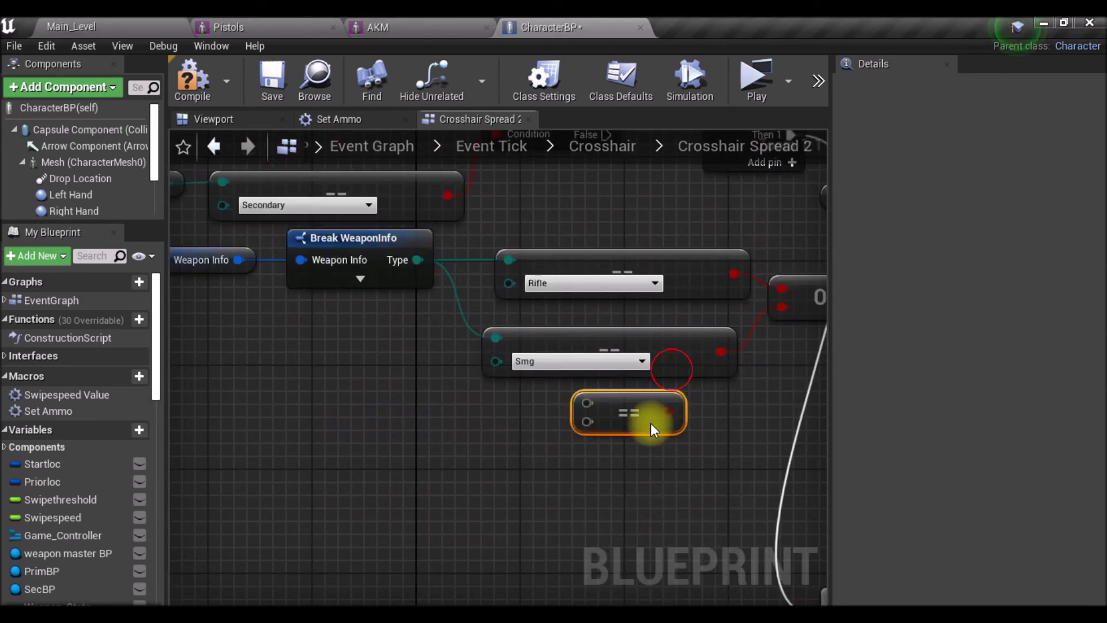
left_click_drag(417, 260, 581, 404)
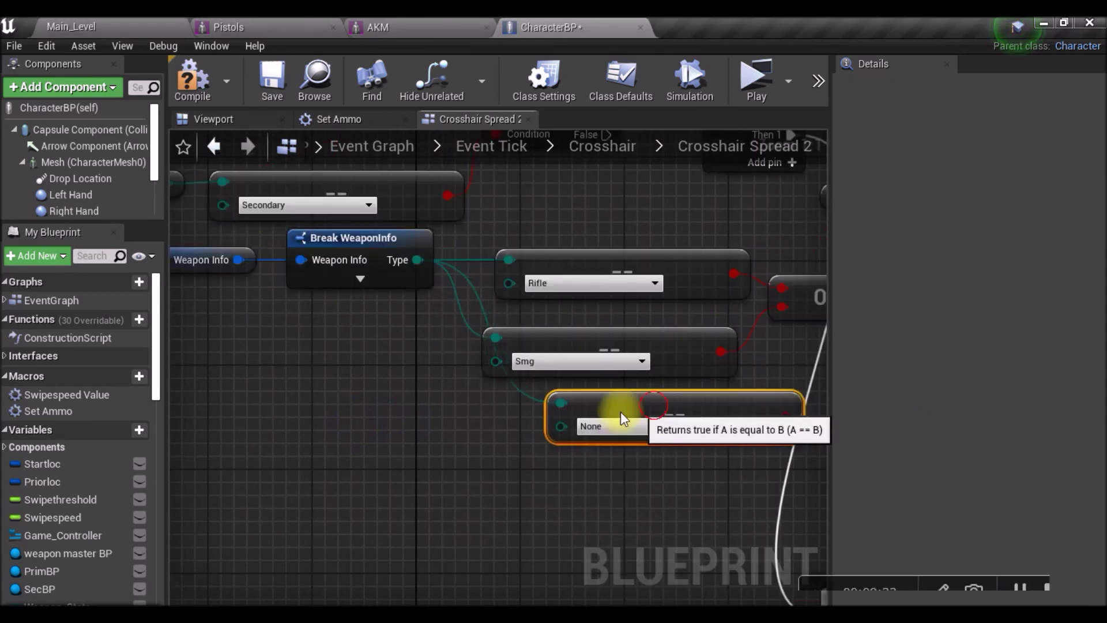
right_click_drag(645, 413, 404, 424)
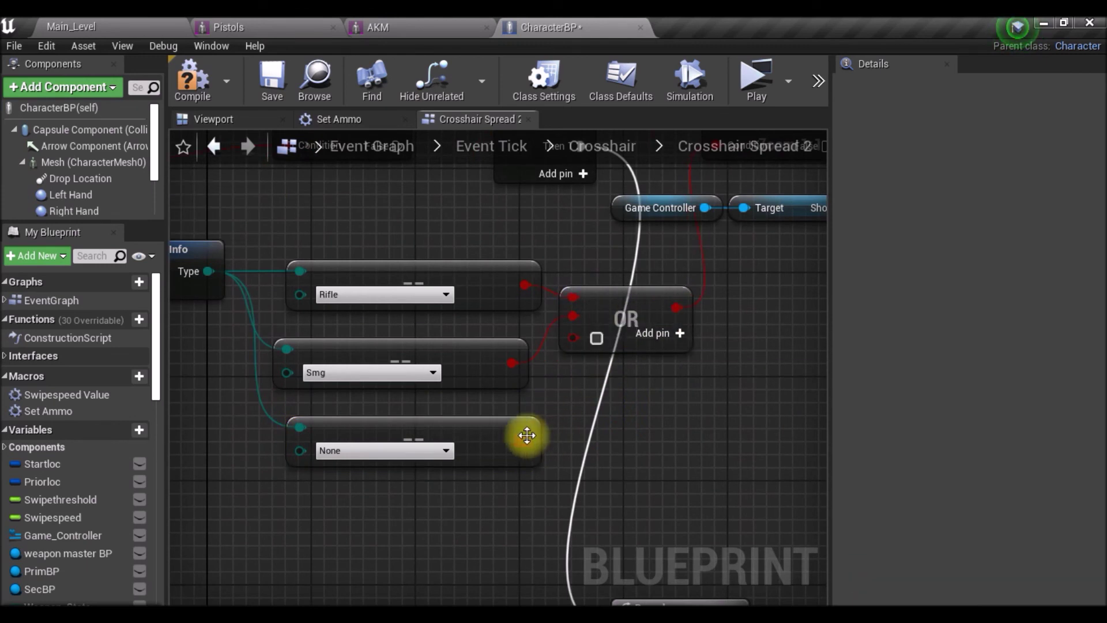
left_click_drag(524, 441, 574, 357)
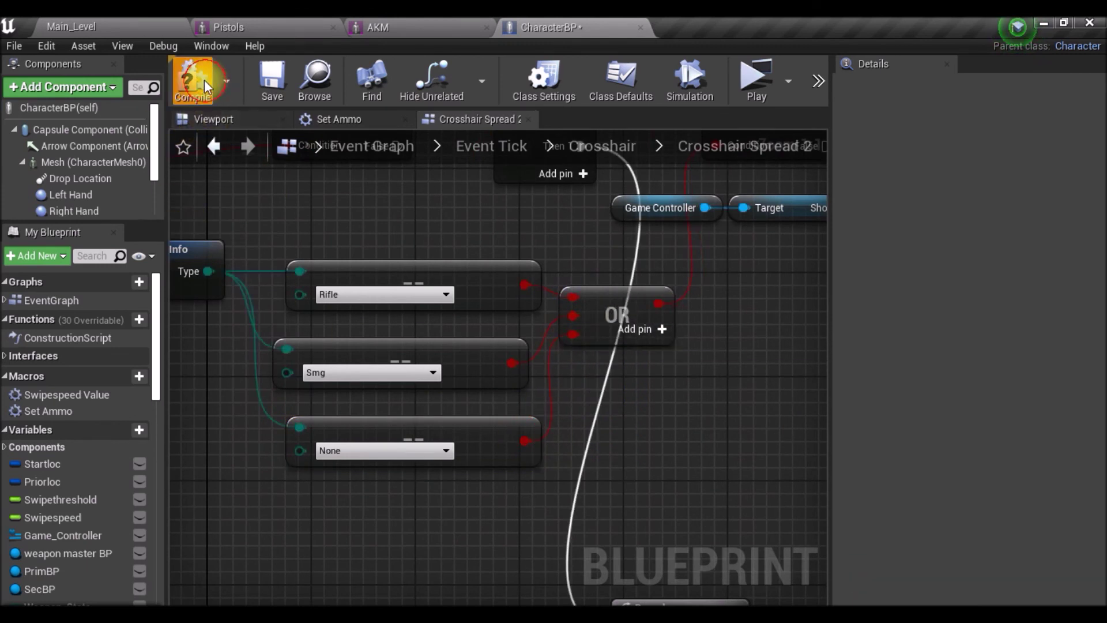
Save and compile the blueprint, then set the new weapon-type check to Pistol.
left_click(276, 86)
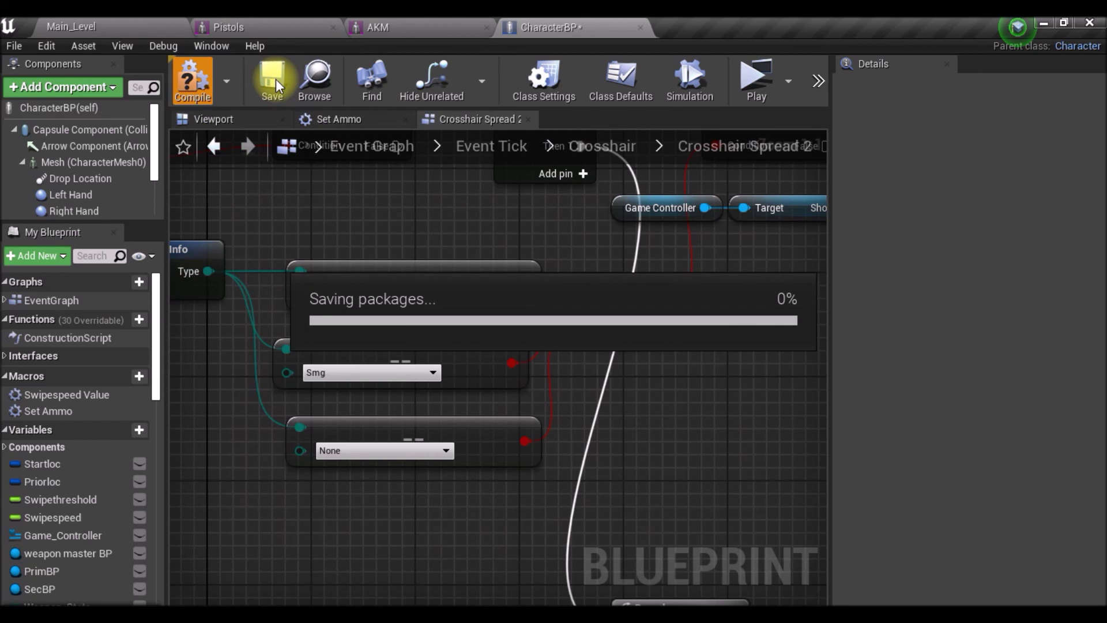
left_click(216, 96)
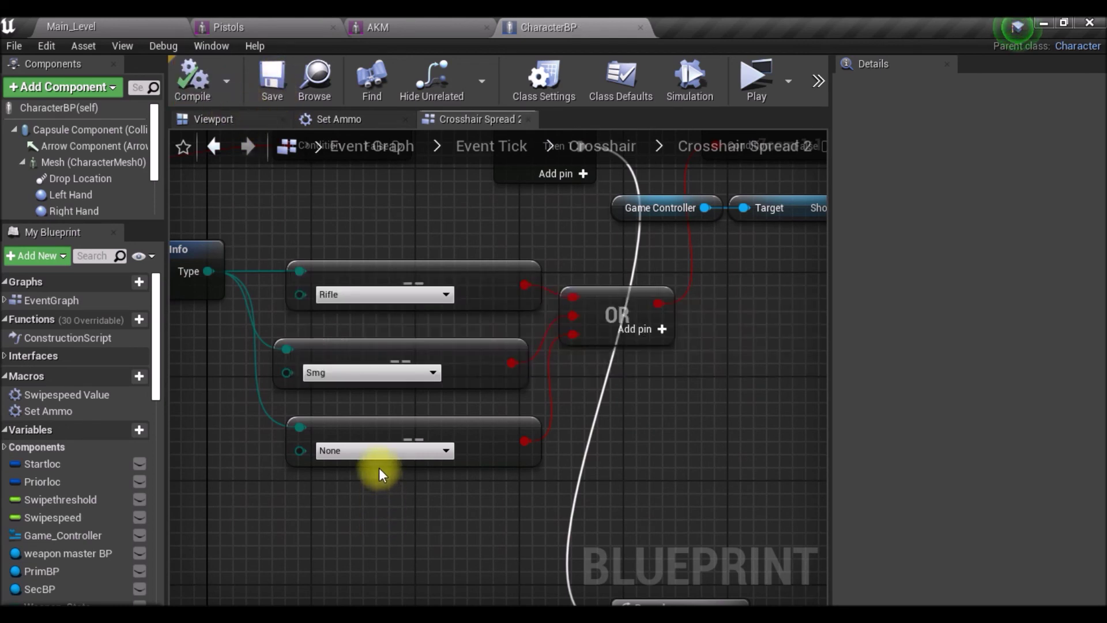
left_click(338, 517)
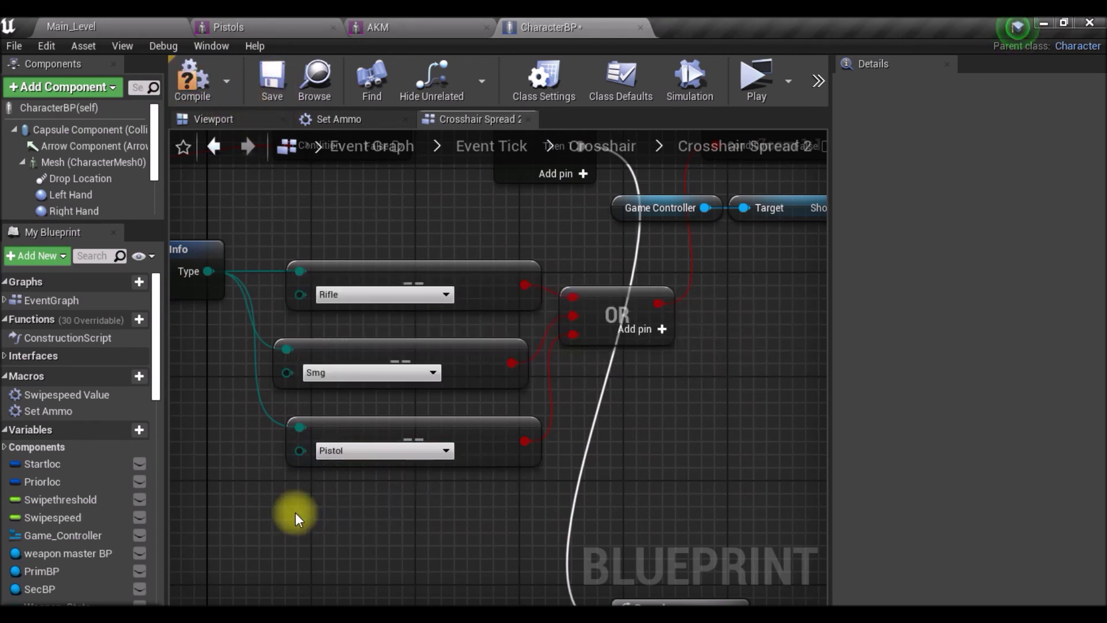
In the Crosshair Spread graph, change the third weapon-type check from None to Pistol.
left_click(221, 150)
scroll(591, 302, "down", 3)
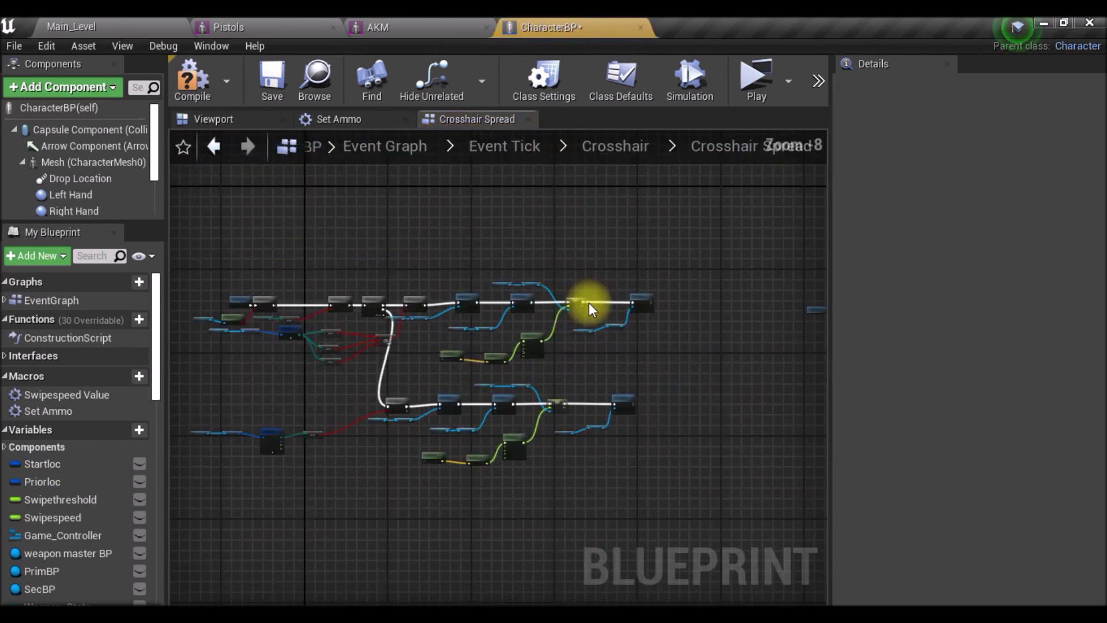
scroll(396, 355, "up", 7)
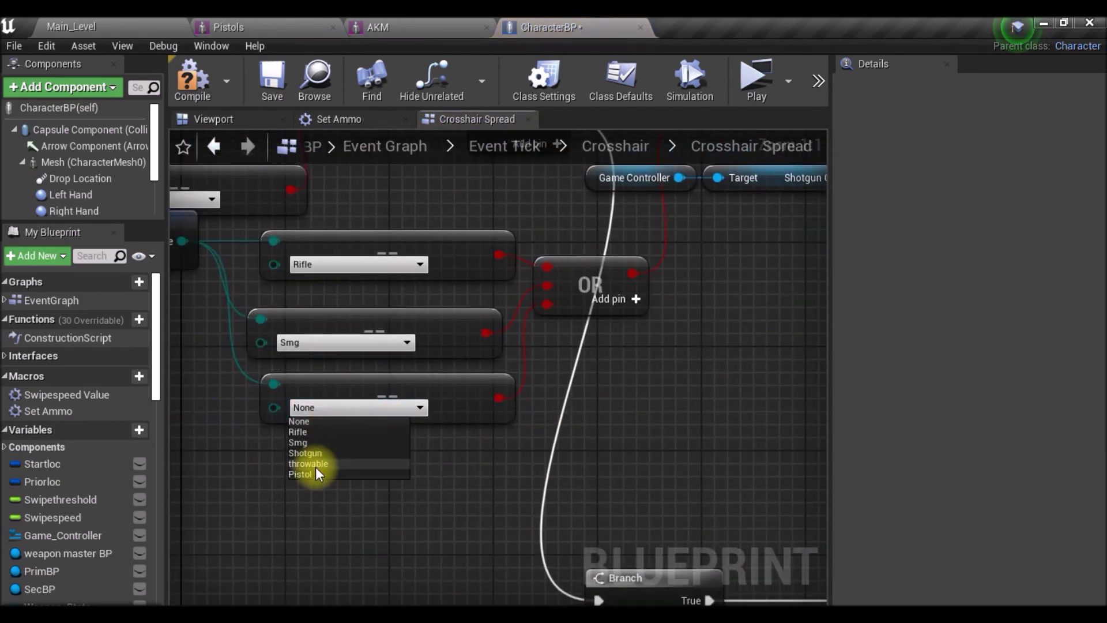
left_click(316, 476)
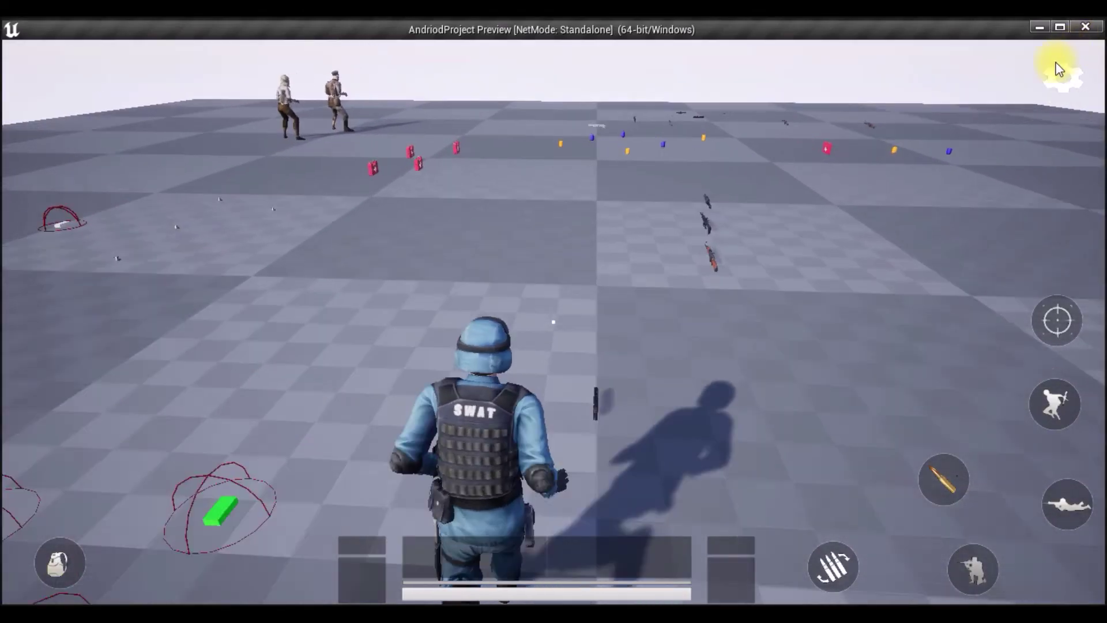
Pick up the pistol, raise it to check the crosshair aim, then close the preview window.
left_click(669, 398)
left_click(514, 544)
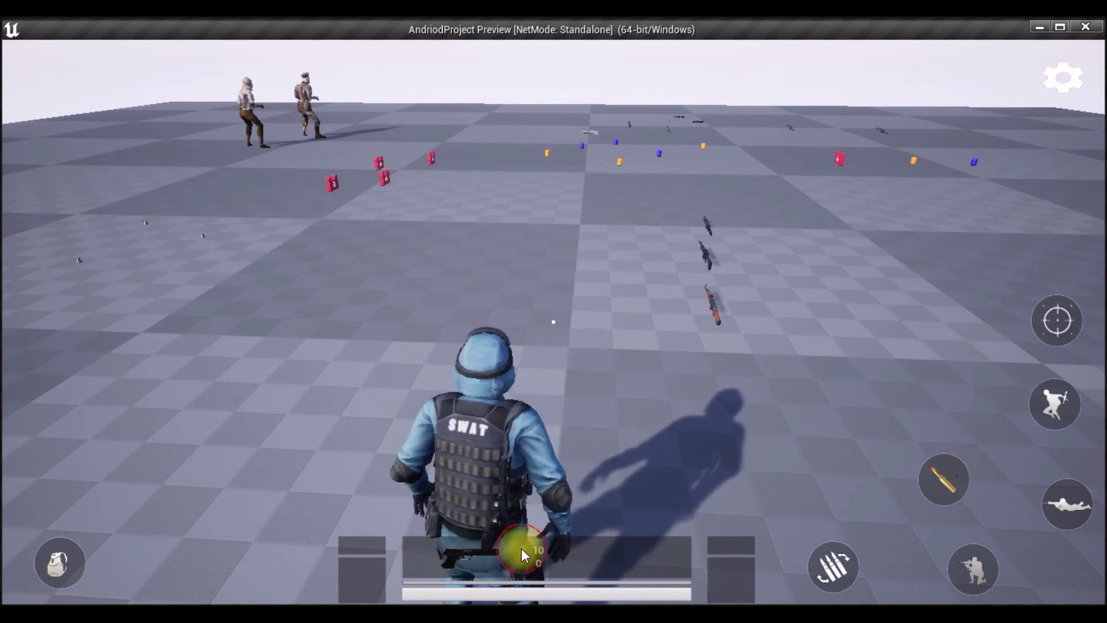
mouse_move(522, 547)
left_mouse_down()
mouse_move(616, 360)
mouse_move(1102, 148)
mouse_move(1103, 72)
left_mouse_up()
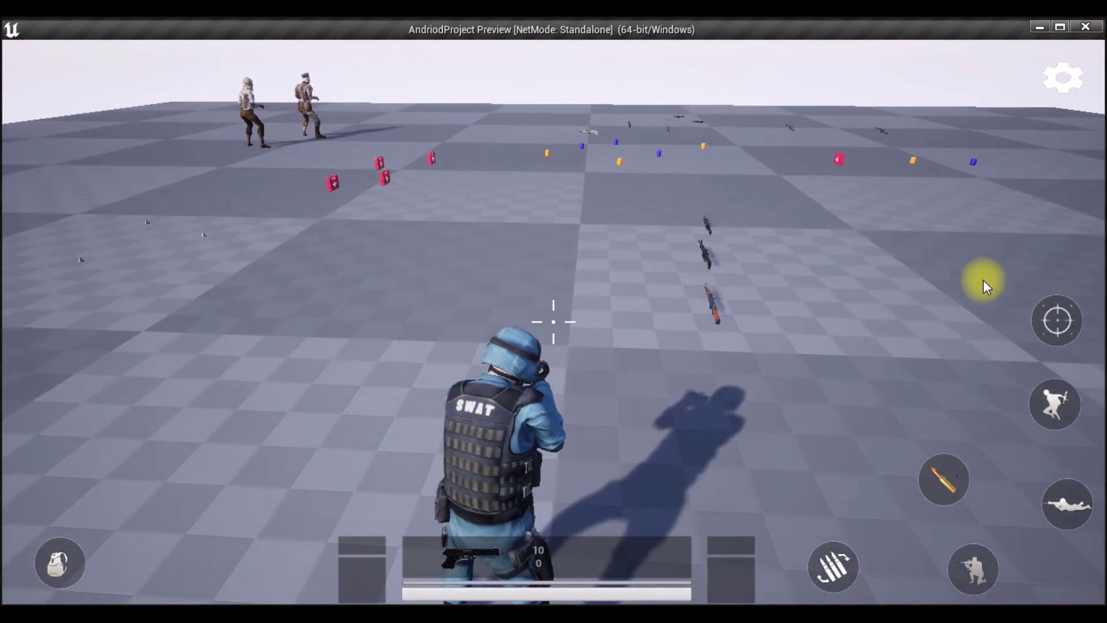
left_click(1087, 27)
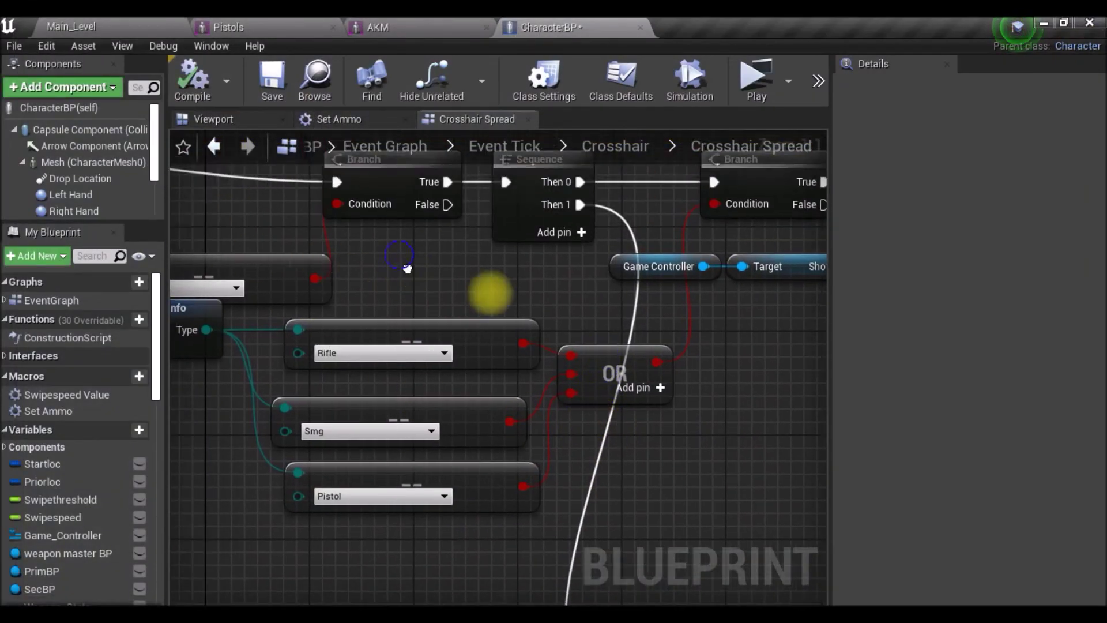
scroll(473, 297, "down", 2)
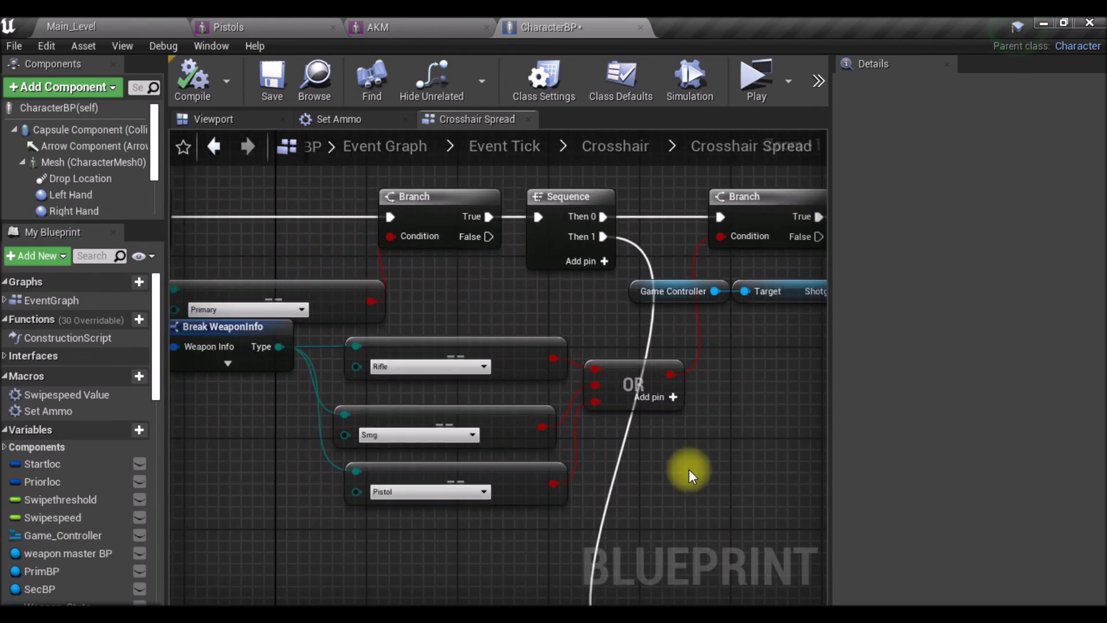